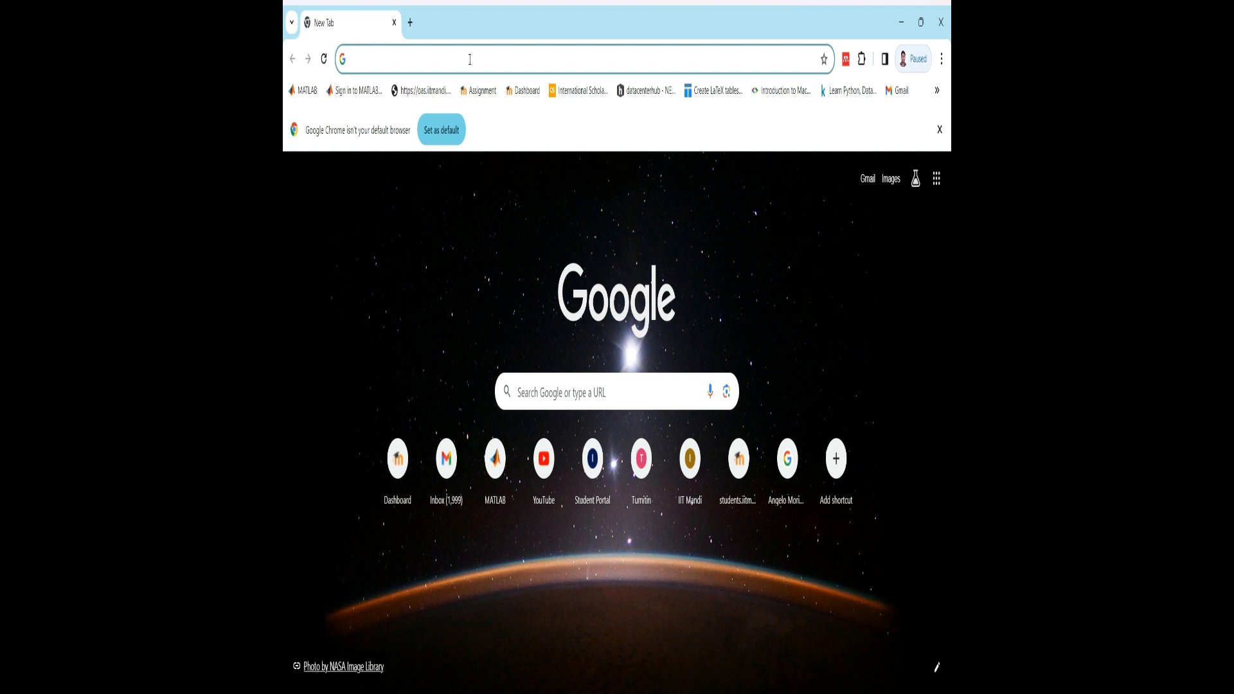
- Search Google for "how to apply fresh passport in india"
{"action": "type", "text": "how to"}
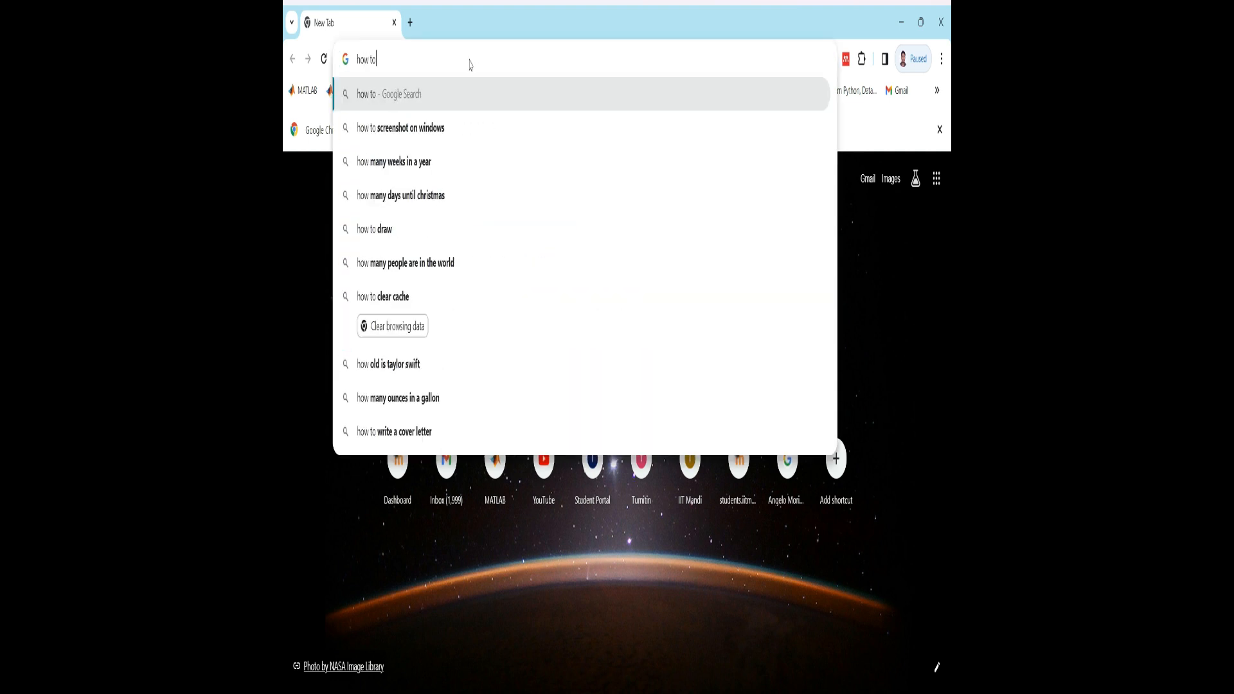
{"action": "type", "text": " apply "}
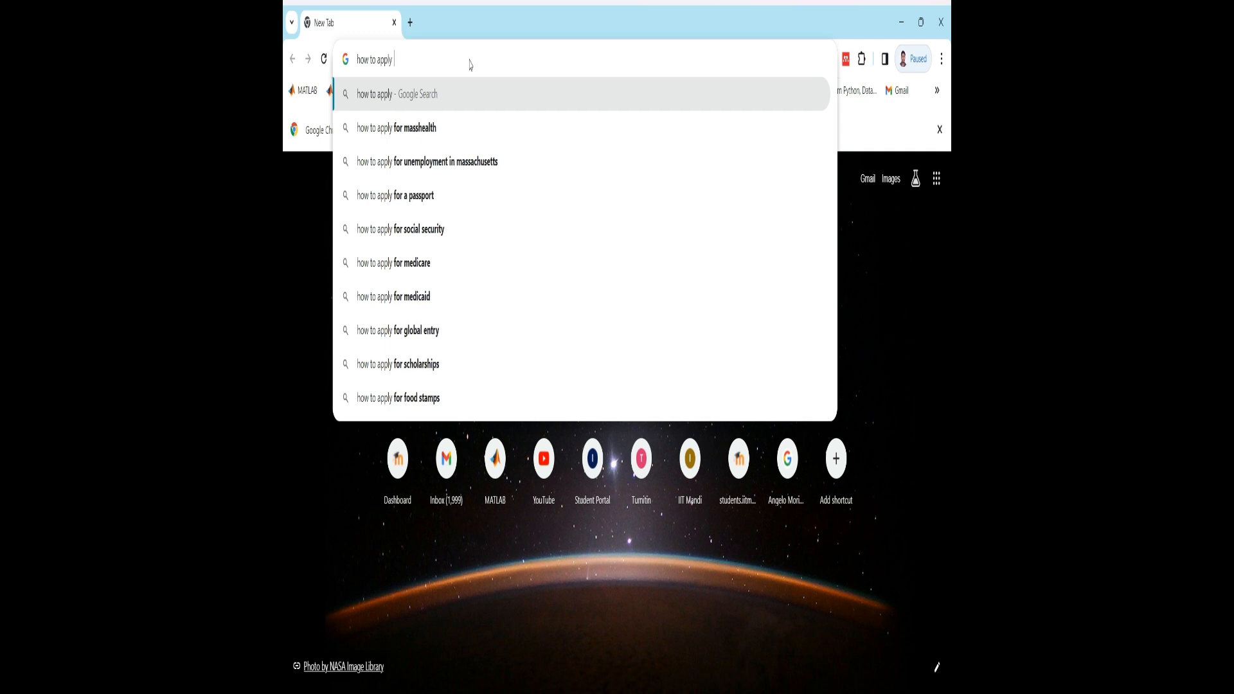
{"action": "type", "text": "fresh "}
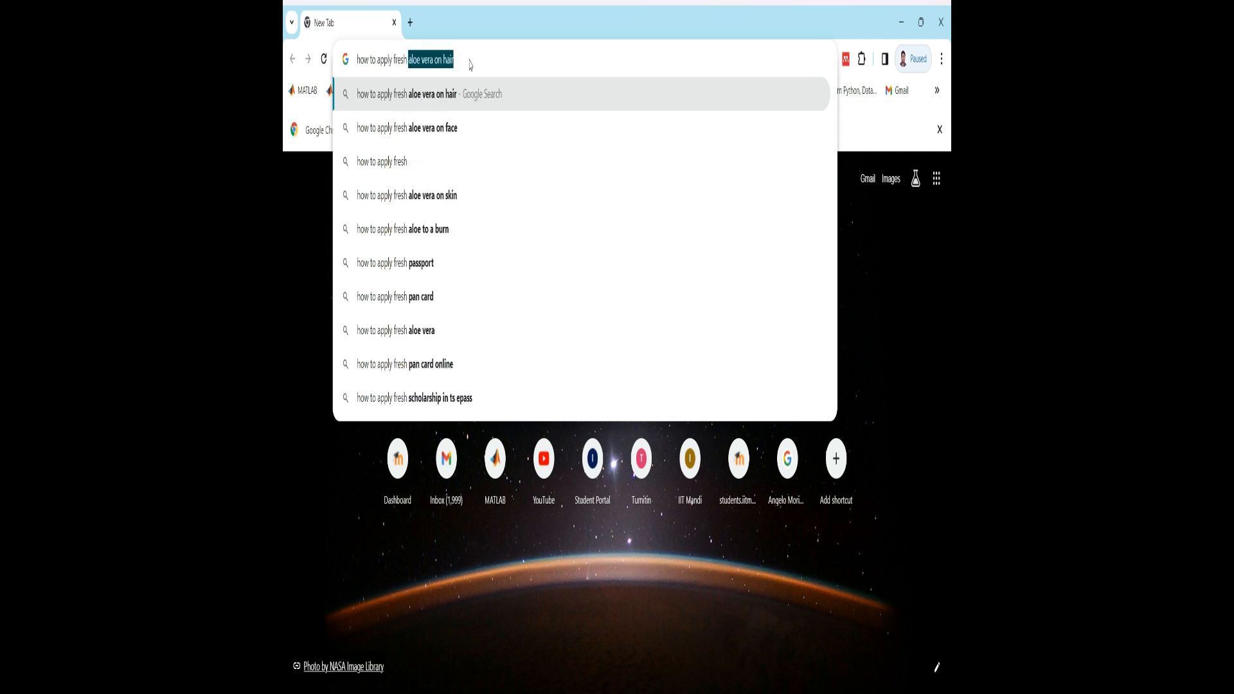
{"action": "type", "text": "passport"}
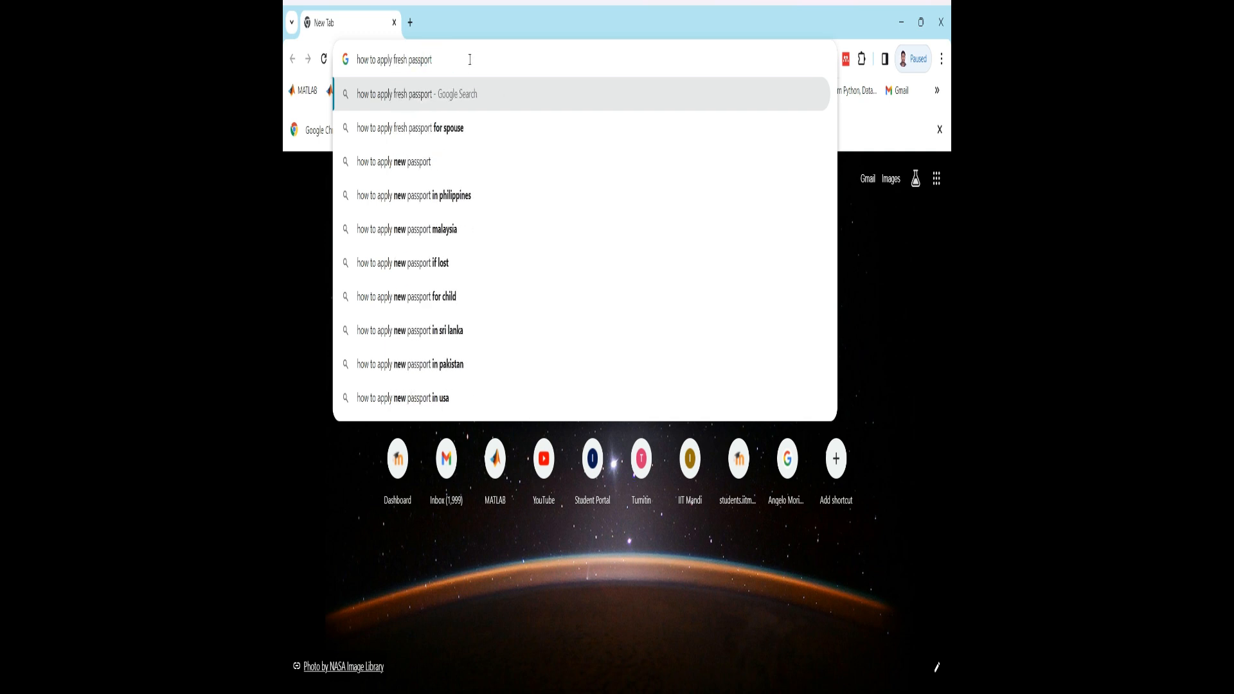
{"action": "key", "text": "Return"}
{"action": "left_click", "coordinate": [477, 147]}
{"action": "type", "text": "i"}
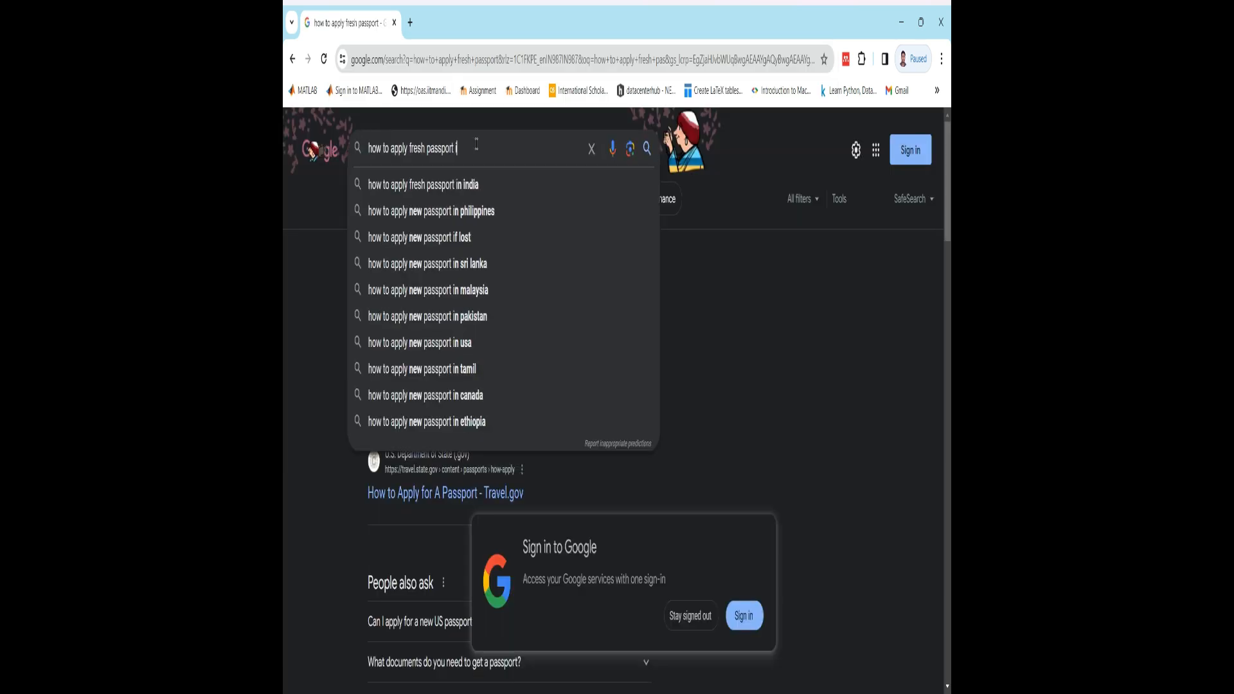
{"action": "type", "text": "n india"}
{"action": "key", "text": "Return"}
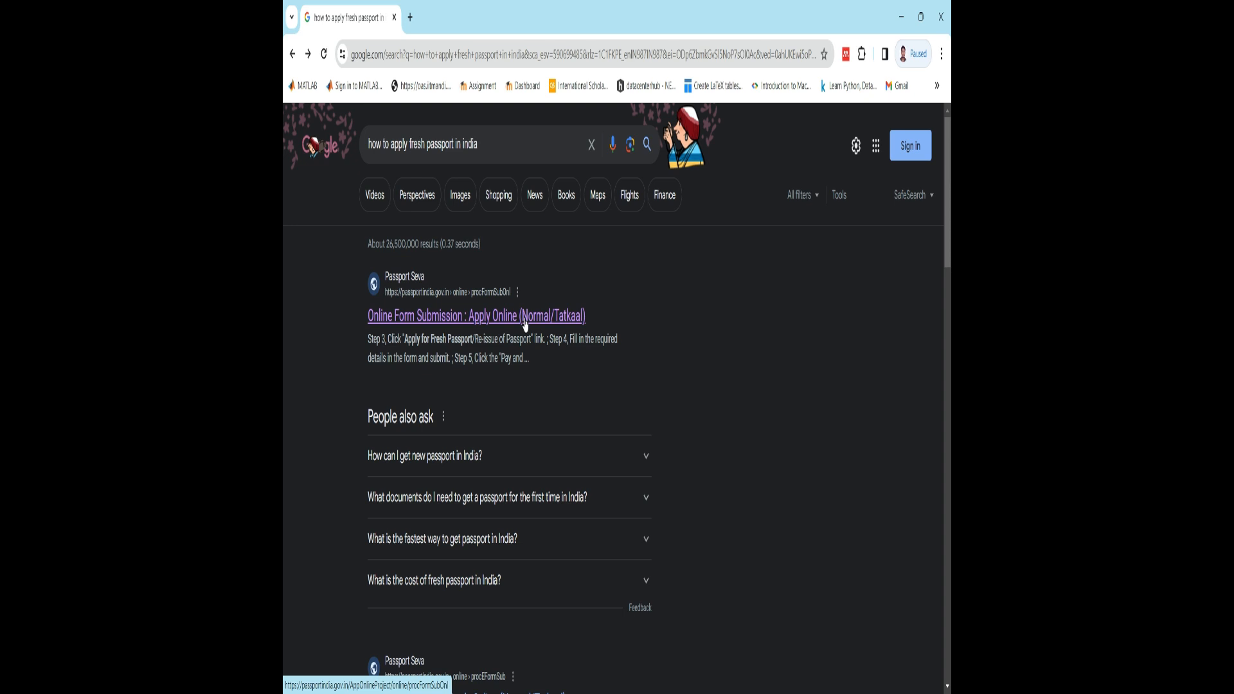
- Open the Passport Seva "Online Form Submission" result, review its instructions and go to the new user registration form
{"action": "left_click", "coordinate": [450, 326]}
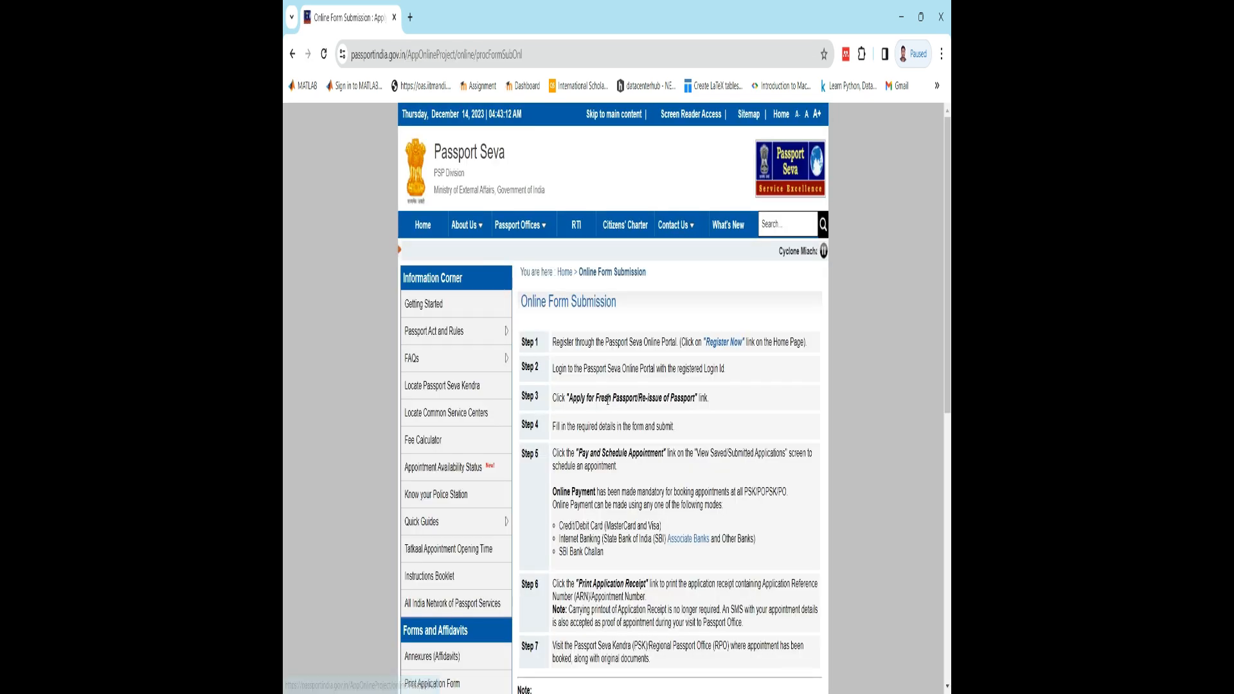
{"action": "scroll", "coordinate": [609, 400], "scroll_direction": "down", "scroll_amount": 2}
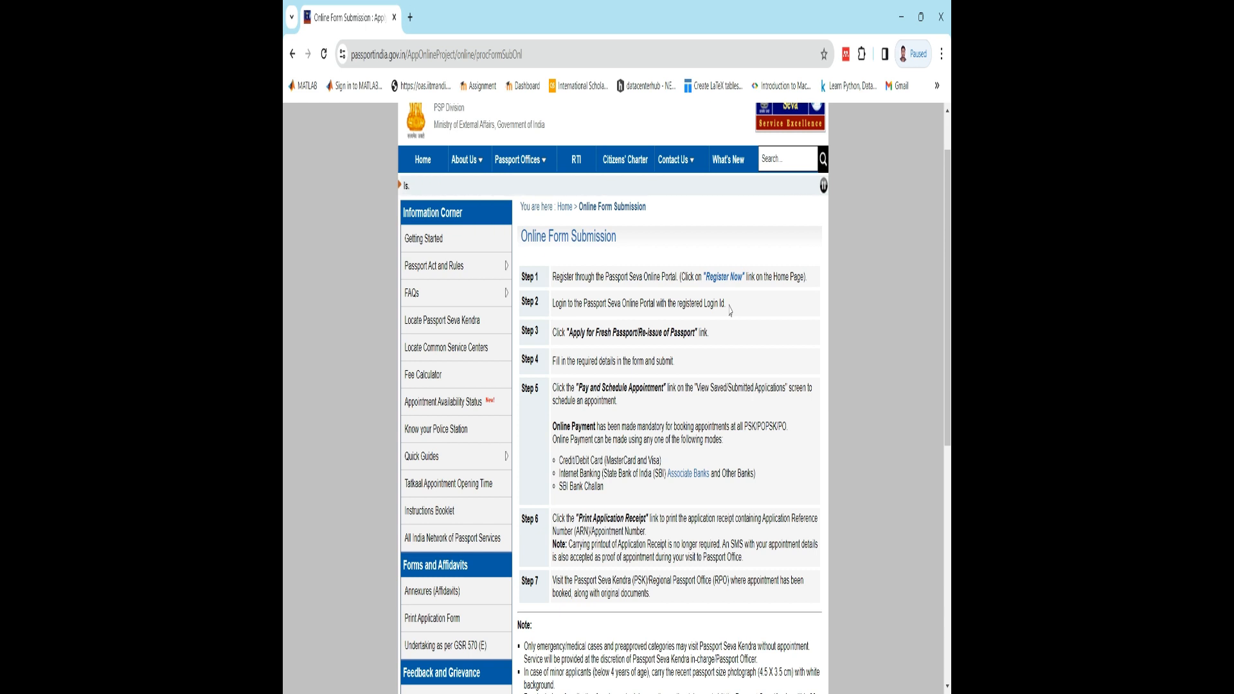
{"action": "scroll", "coordinate": [729, 310], "scroll_direction": "up", "scroll_amount": 1}
{"action": "left_click", "coordinate": [729, 343]}
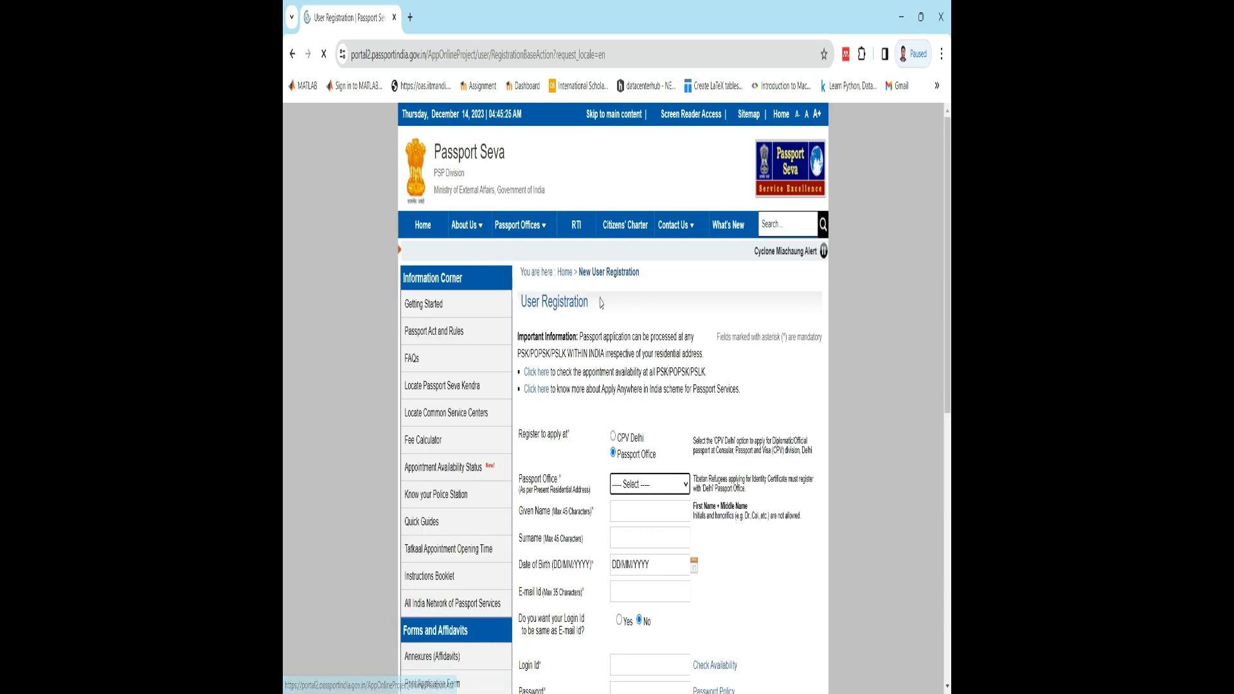
- Choose Patna as the passport office on the User Registration form
{"action": "scroll", "coordinate": [628, 461], "scroll_direction": "down", "scroll_amount": 3}
{"action": "scroll", "coordinate": [628, 461], "scroll_direction": "down", "scroll_amount": 2}
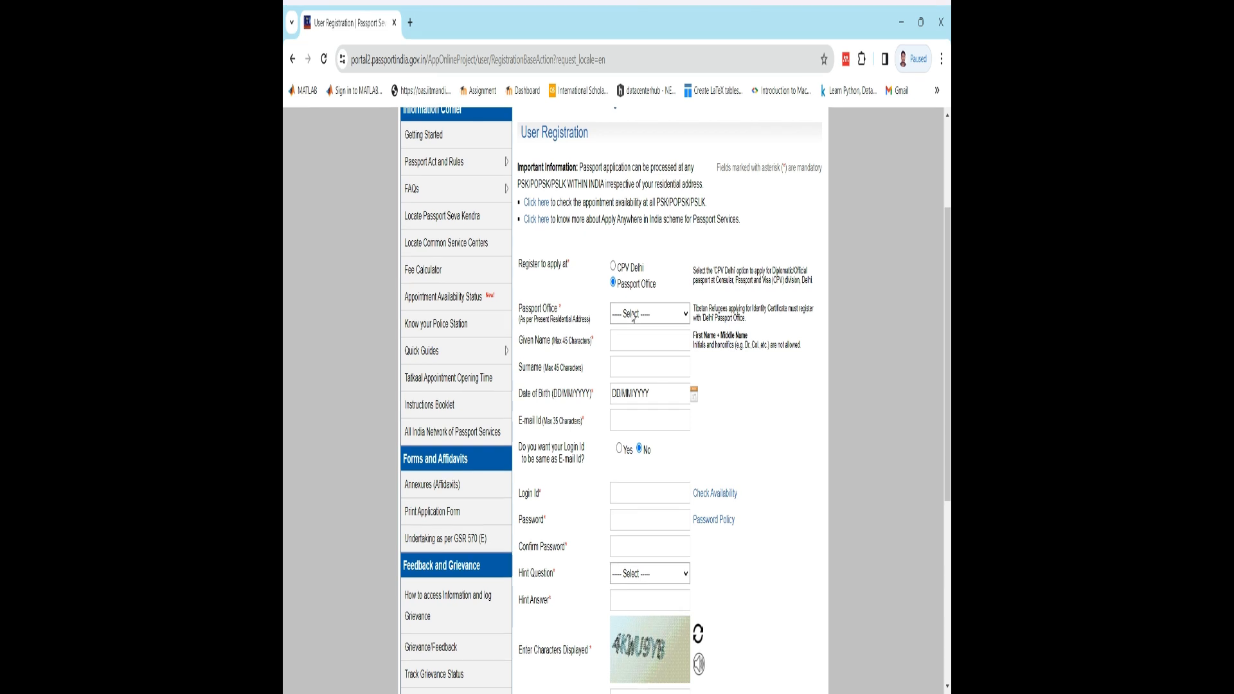
{"action": "key", "text": "d"}
{"action": "key", "text": "p"}
- Enter the applicant's given name and surname in the registration form, keeping only the first name as the given name
{"action": "left_click_drag", "start_coordinate": [519, 341], "coordinate": [546, 351]}
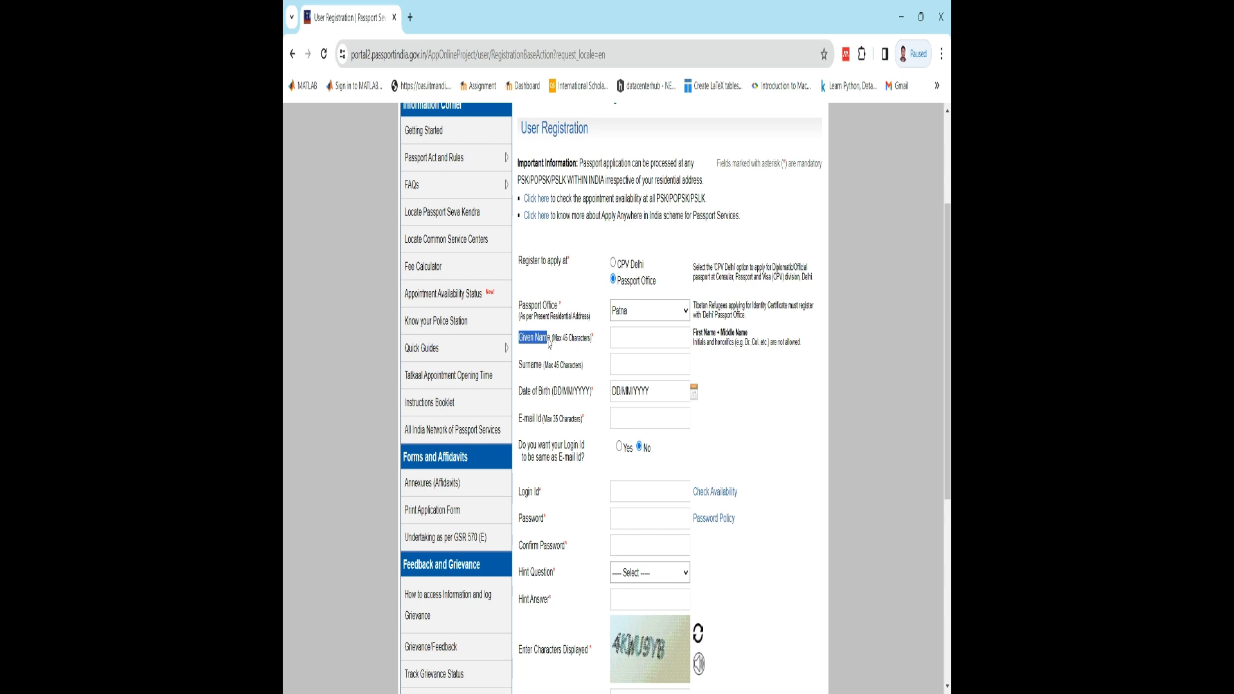
{"action": "left_click", "coordinate": [639, 335]}
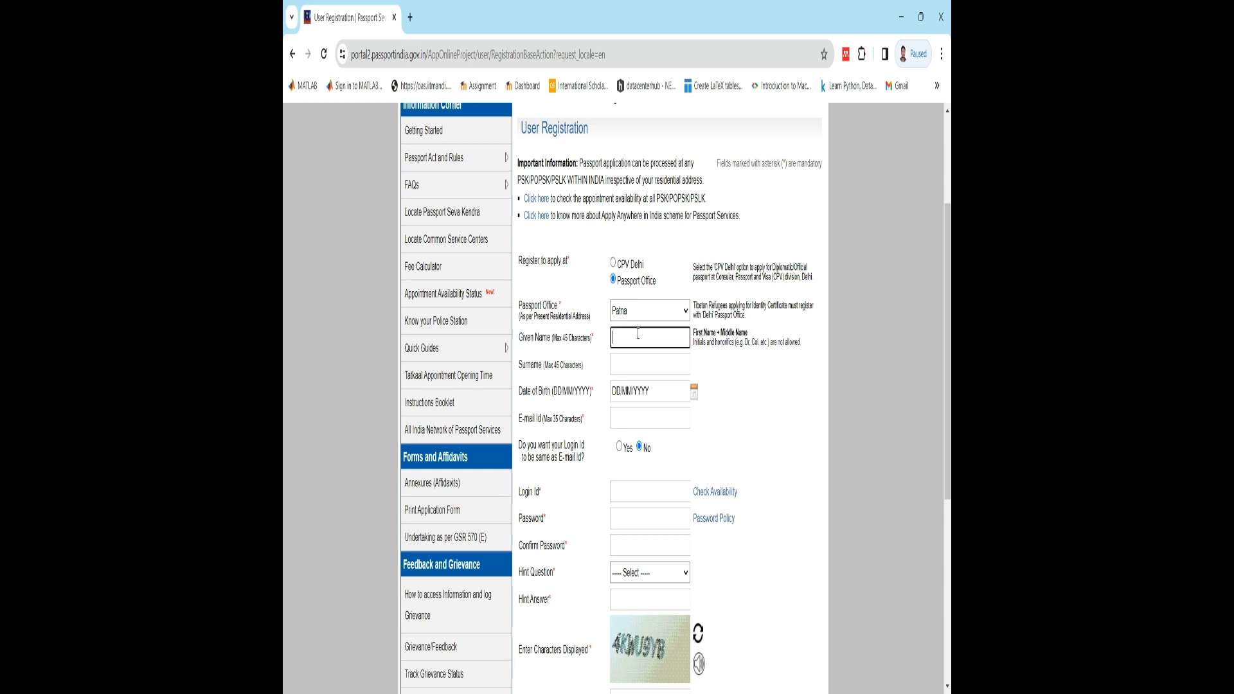
{"action": "left_click", "coordinate": [634, 363]}
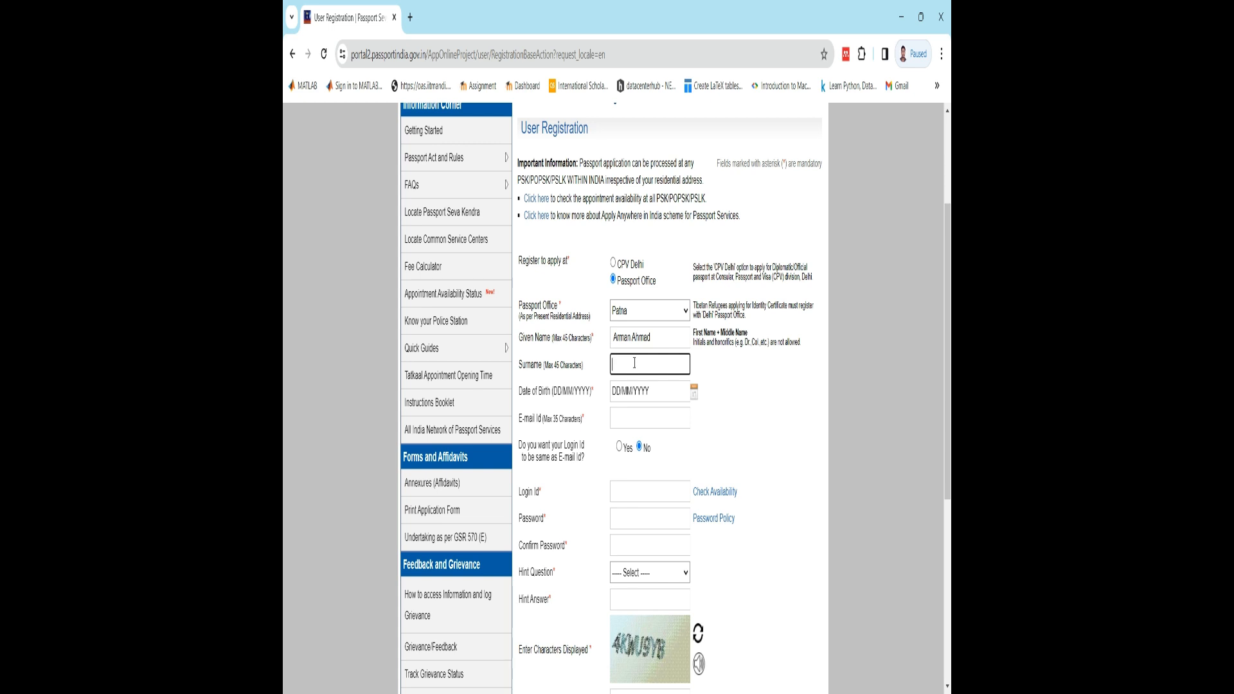
{"action": "left_click_drag", "start_coordinate": [651, 337], "coordinate": [632, 336]}
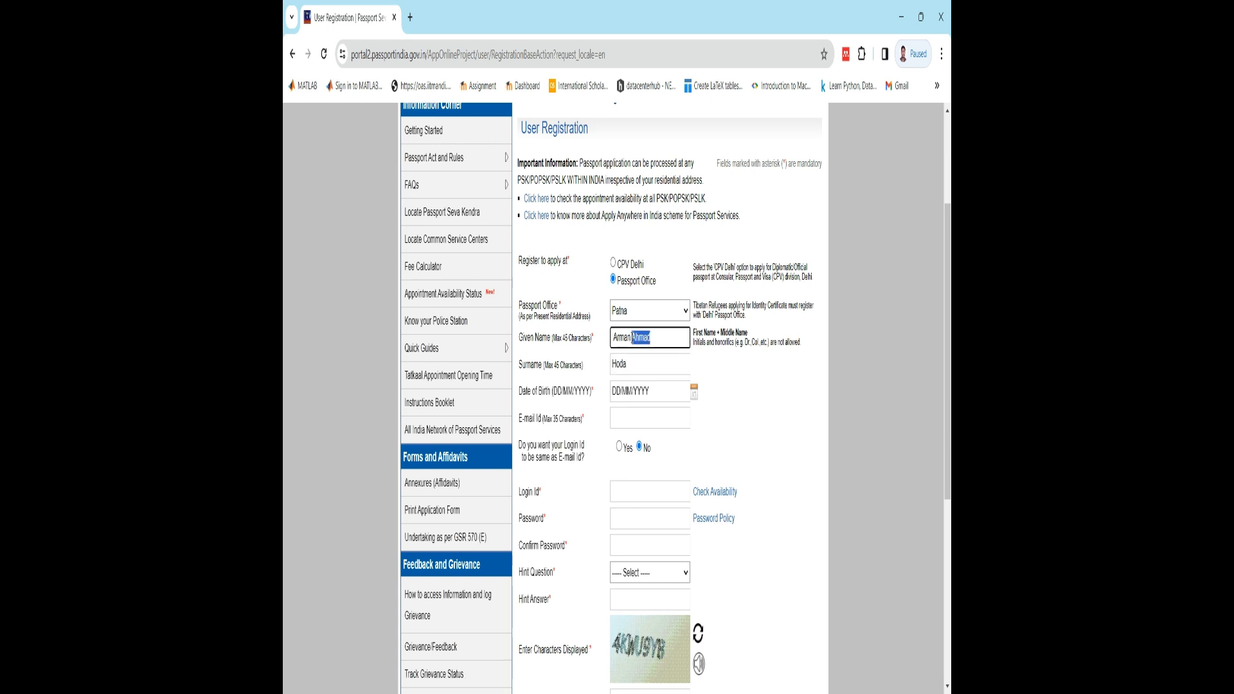
{"action": "key", "text": "BackSpace"}
- Set the applicant's date of birth from the calendar and fill in the applicant's e-mail from the saved entries
{"action": "left_click", "coordinate": [674, 400]}
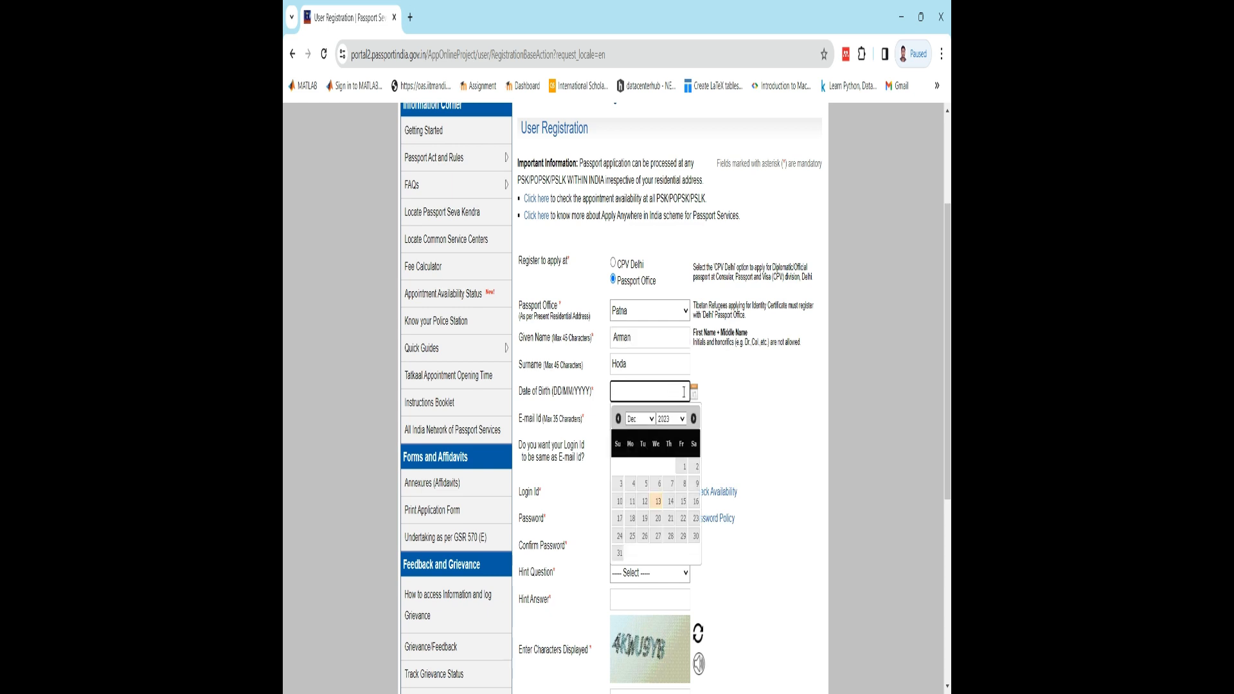
{"action": "left_click", "coordinate": [673, 421]}
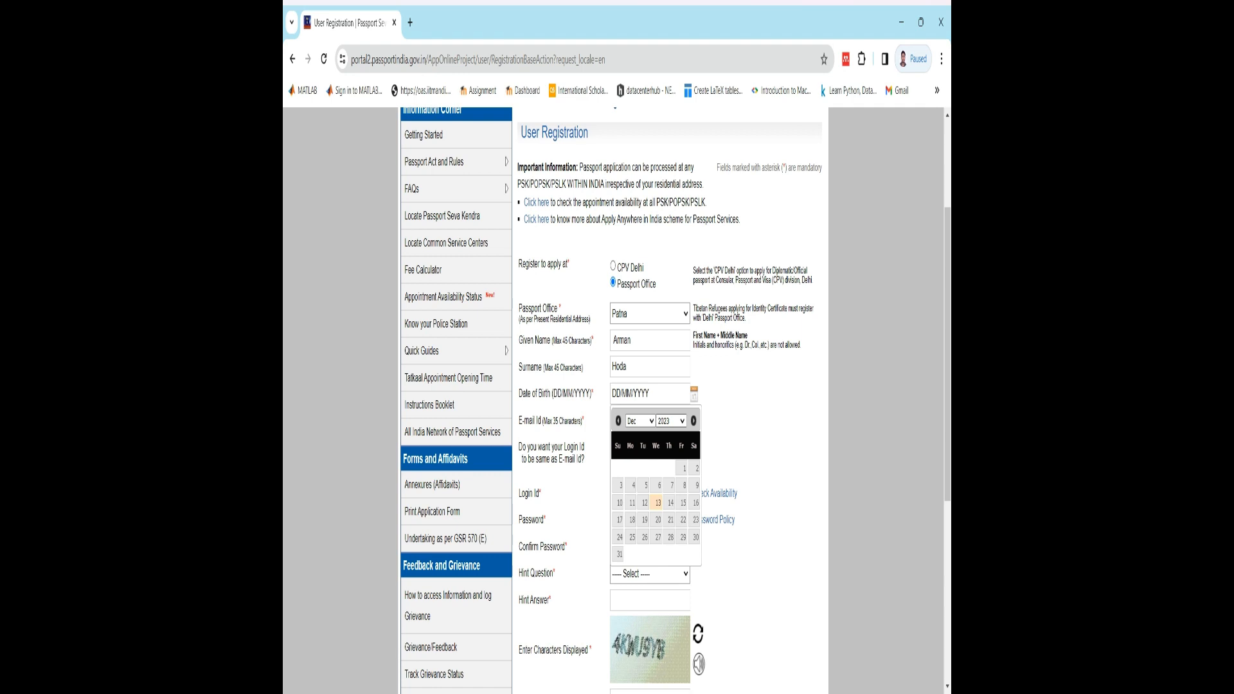
{"action": "left_click", "coordinate": [671, 485]}
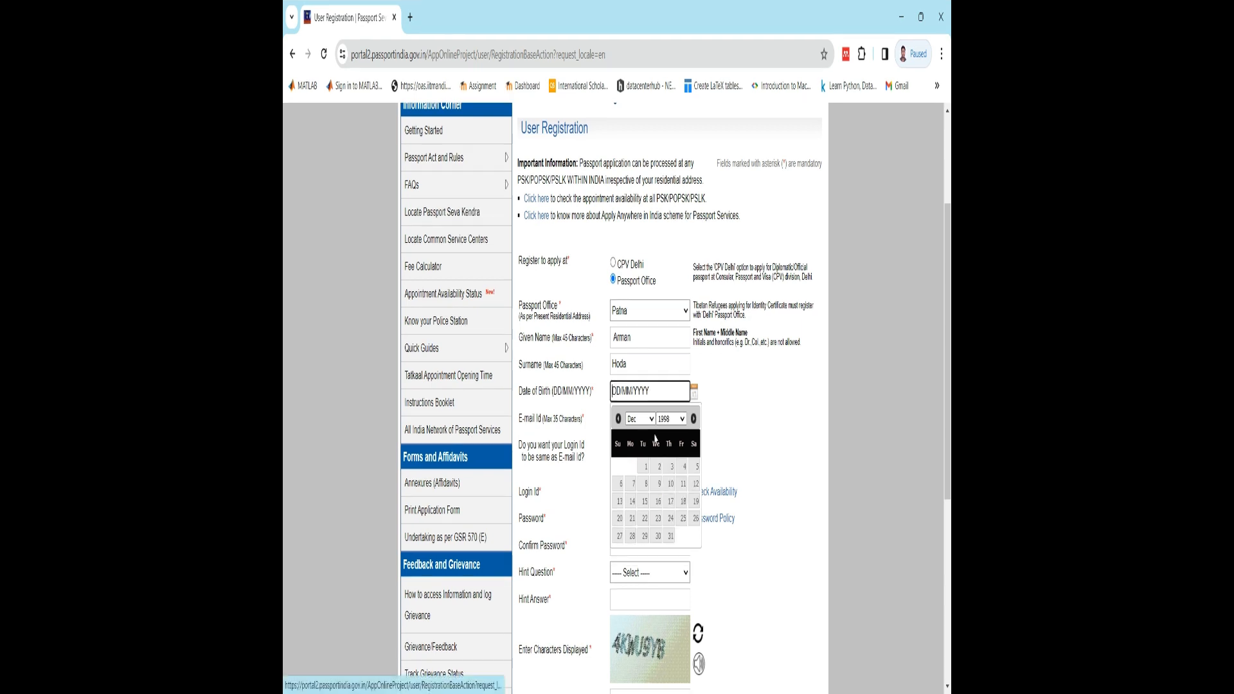
{"action": "left_click", "coordinate": [670, 519]}
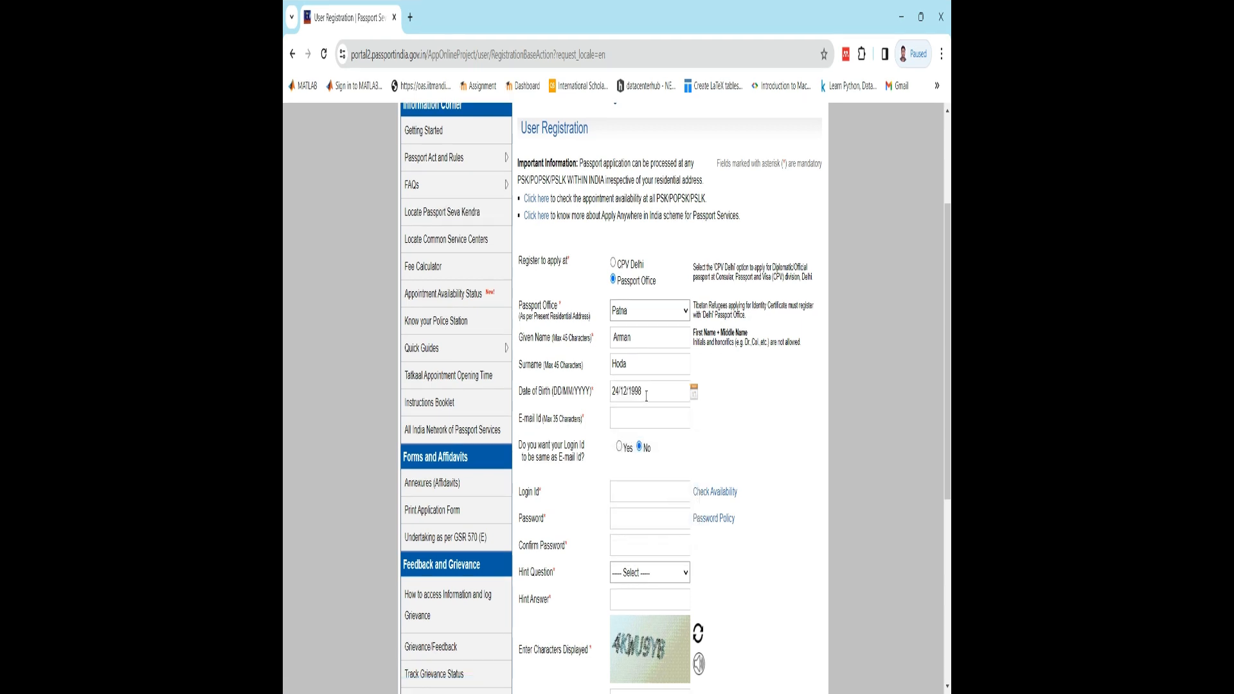
{"action": "left_click", "coordinate": [643, 424]}
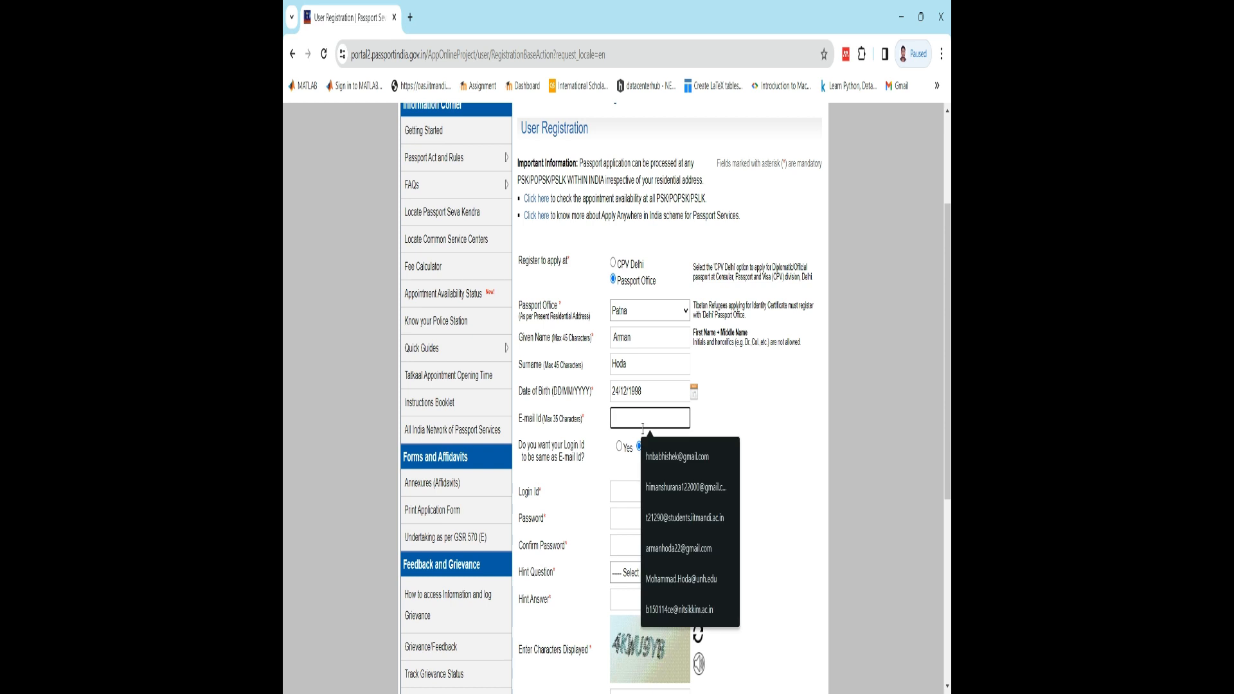
{"action": "left_click", "coordinate": [685, 518]}
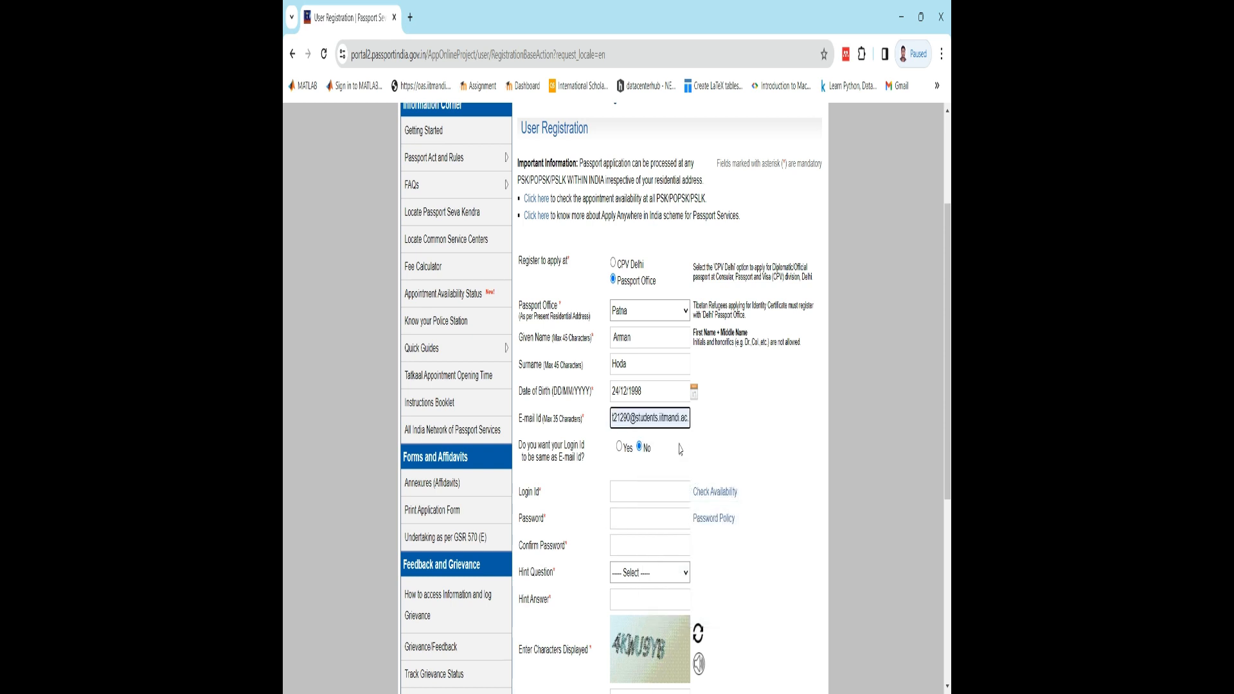
- Set the login ID not to be the same as the e-mail ID and enter a custom login ID
{"action": "scroll", "coordinate": [604, 452], "scroll_direction": "down", "scroll_amount": 1}
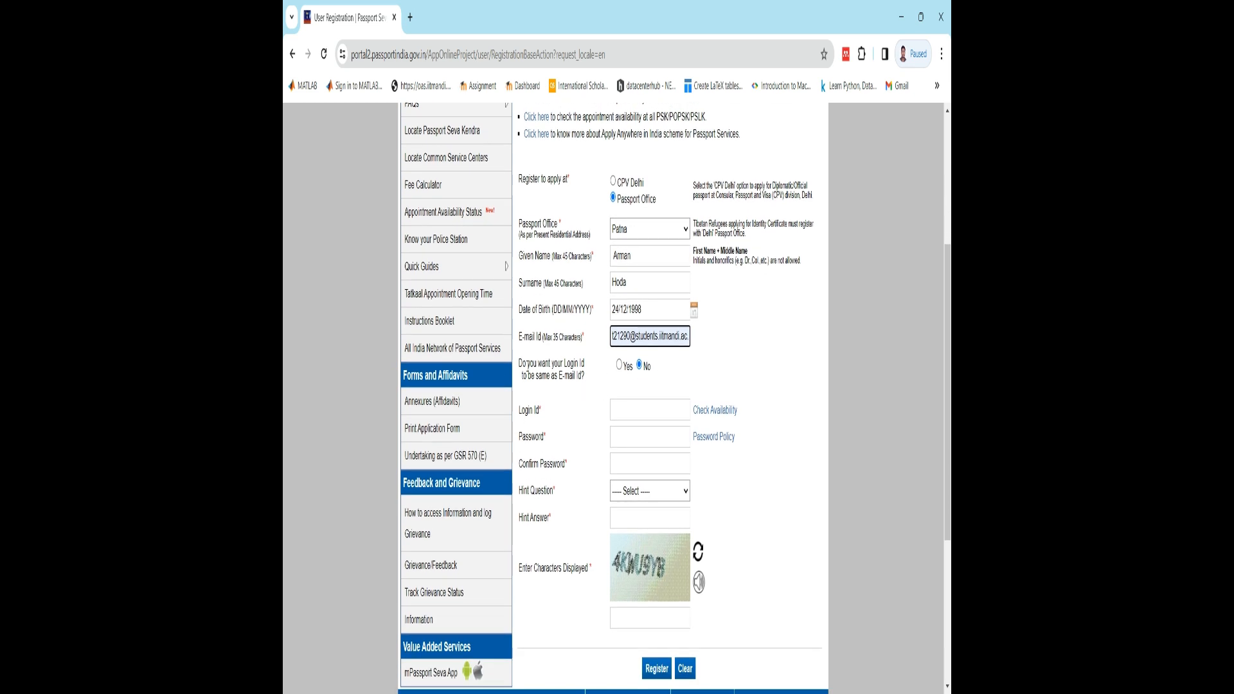
{"action": "left_click", "coordinate": [619, 366]}
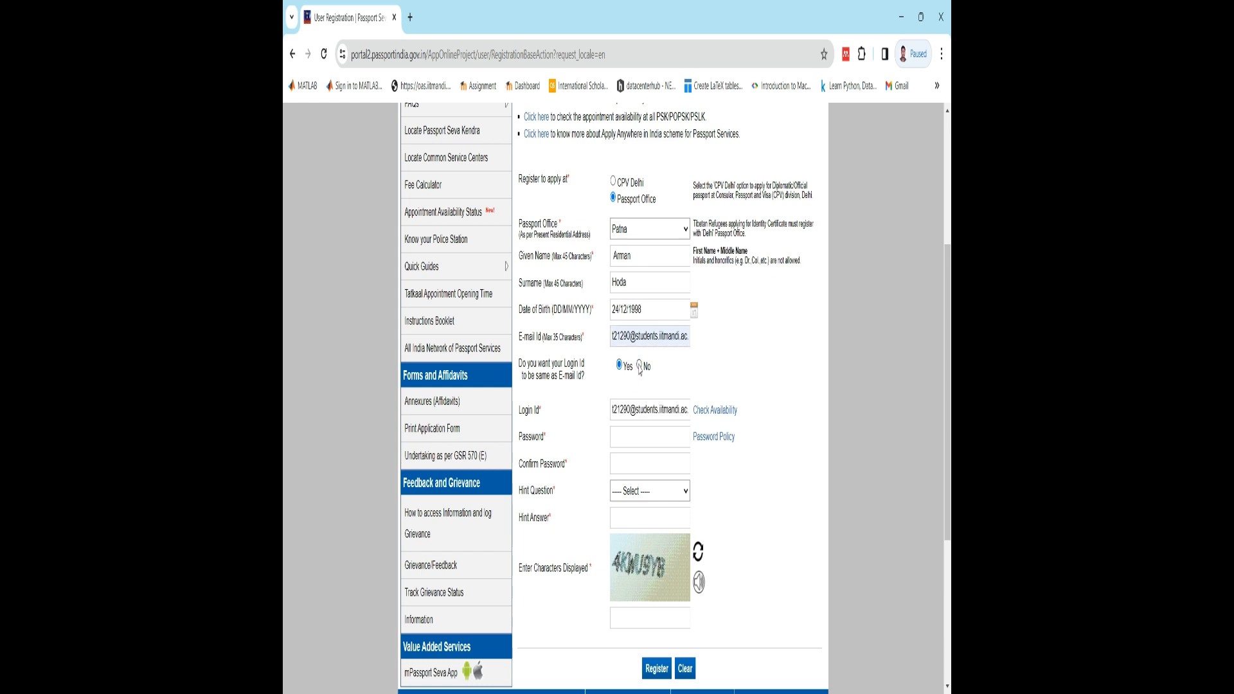
{"action": "left_click", "coordinate": [640, 366]}
{"action": "left_click", "coordinate": [637, 410]}
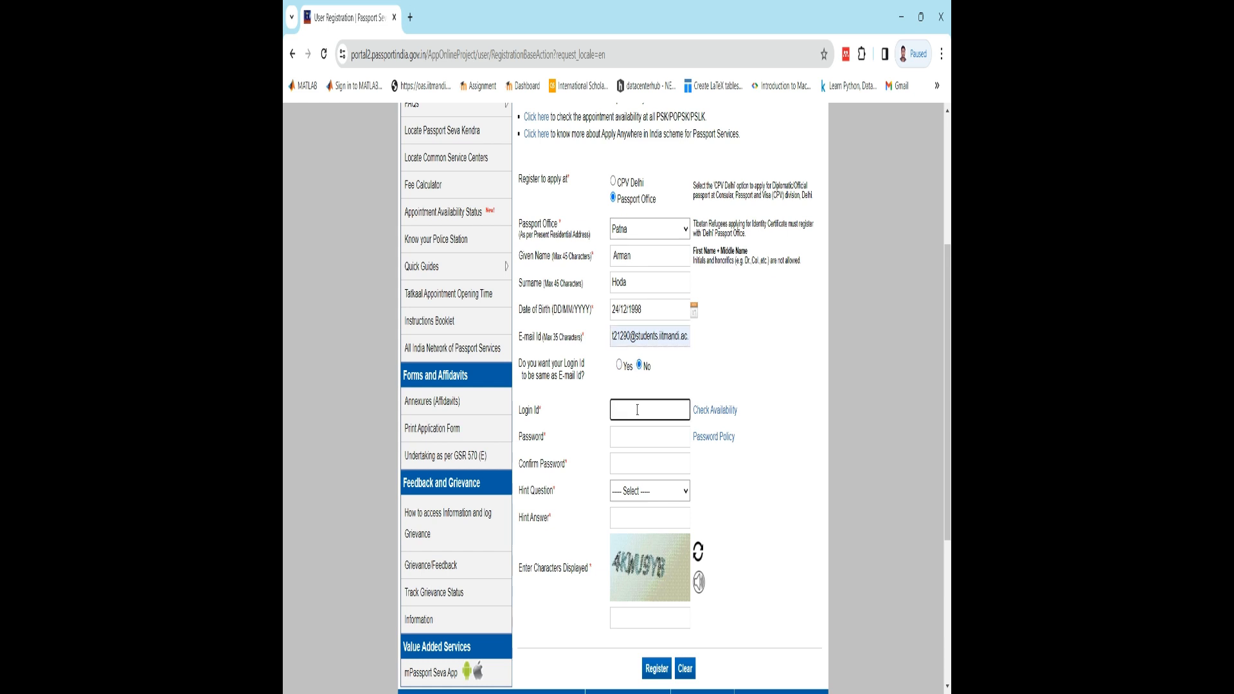
- Enter the account password and repeat it in the password confirmation field
{"action": "left_click", "coordinate": [640, 443]}
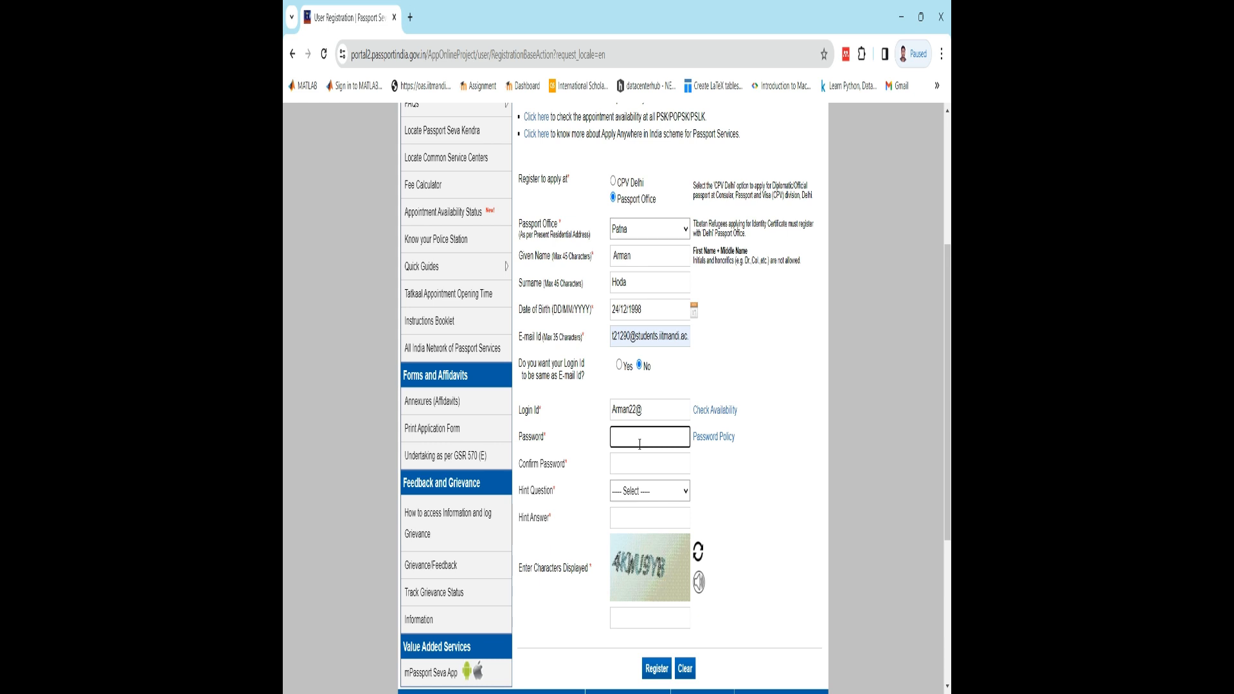
{"action": "type", "text": "A••••••••••••"}
{"action": "left_click", "coordinate": [630, 459]}
{"action": "type", "text": "••••••••••••"}
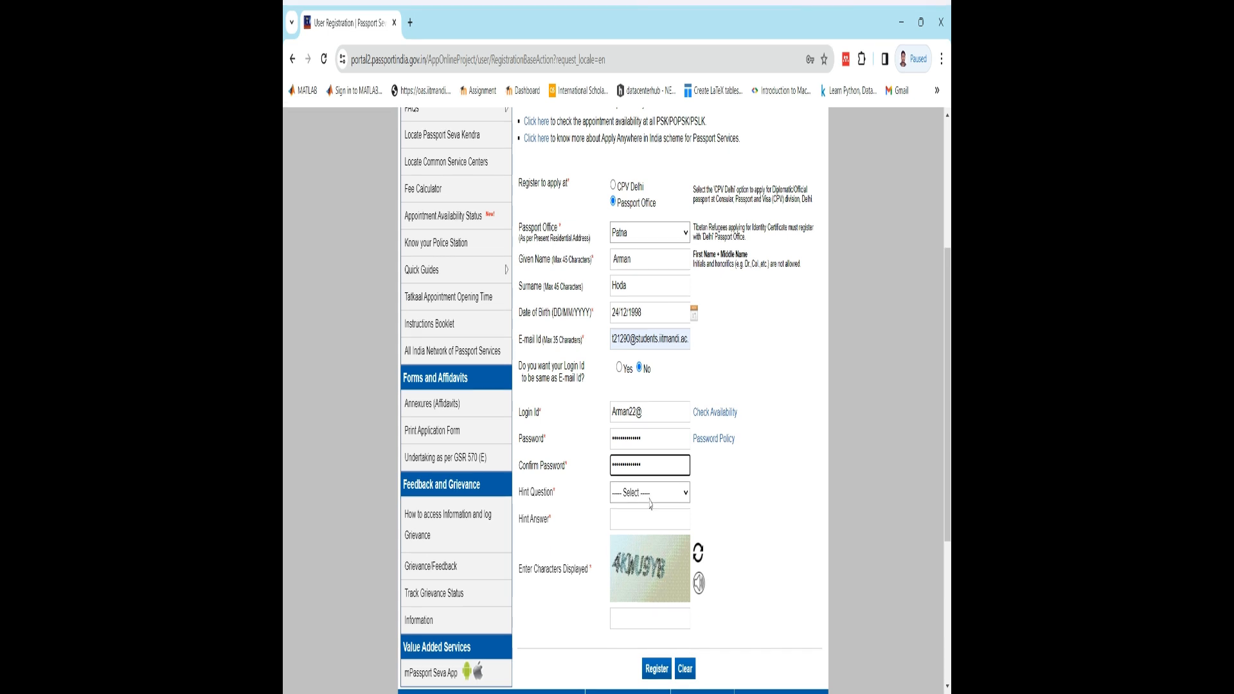
- Choose Birth City as the hint question, enter the hint answer and go to the displayed-characters entry
{"action": "left_click", "coordinate": [649, 499]}
{"action": "left_click", "coordinate": [645, 517]}
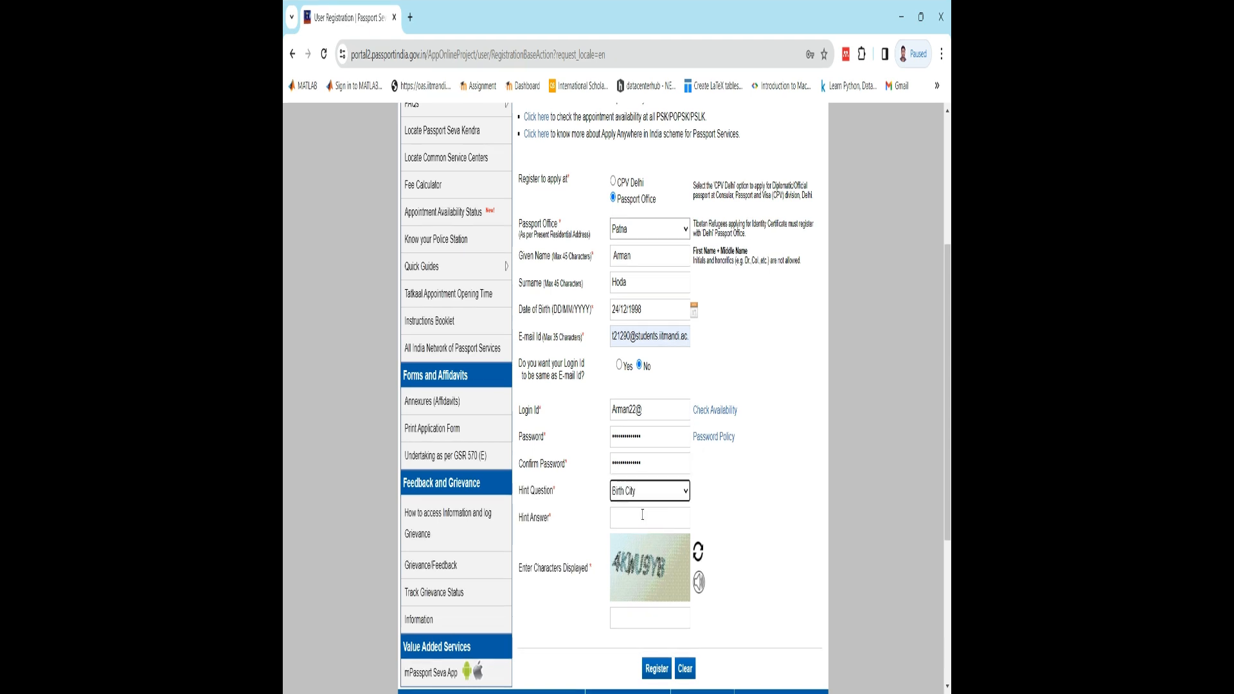
{"action": "left_click", "coordinate": [643, 516]}
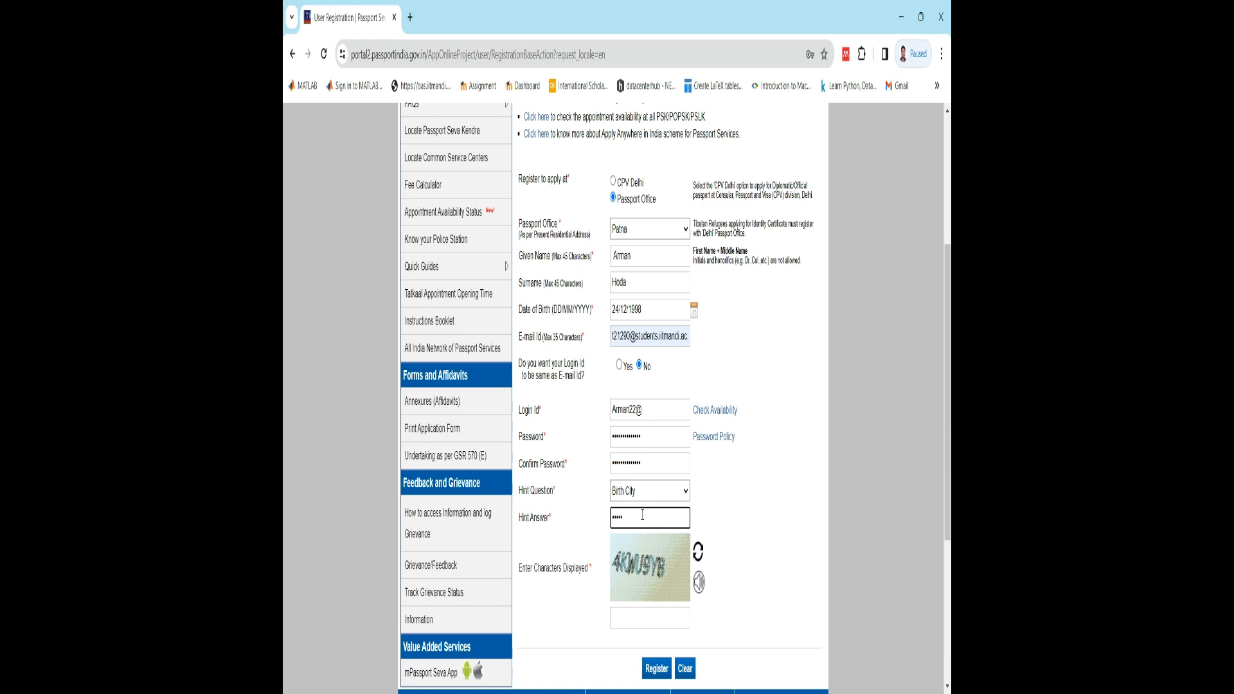
{"action": "left_click", "coordinate": [646, 611]}
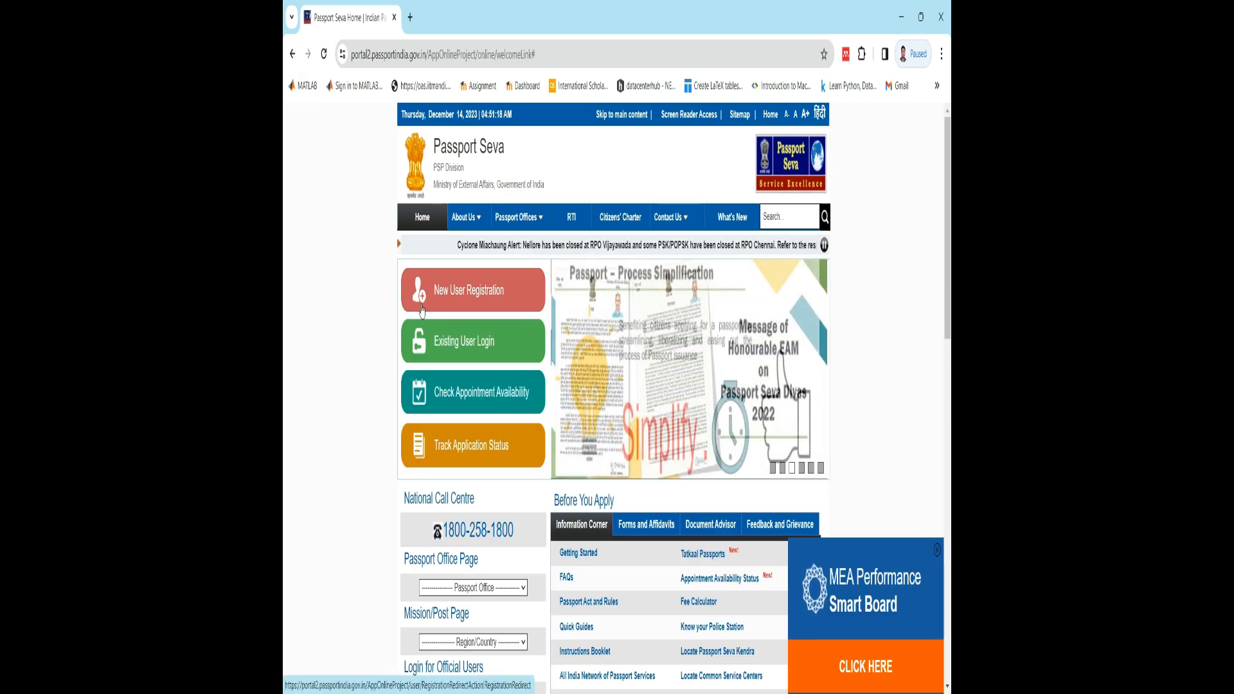
- Open the existing user login, fill in the saved login ID by authorising with the device PIN, and continue
{"action": "left_click", "coordinate": [494, 356]}
{"action": "left_click", "coordinate": [580, 363]}
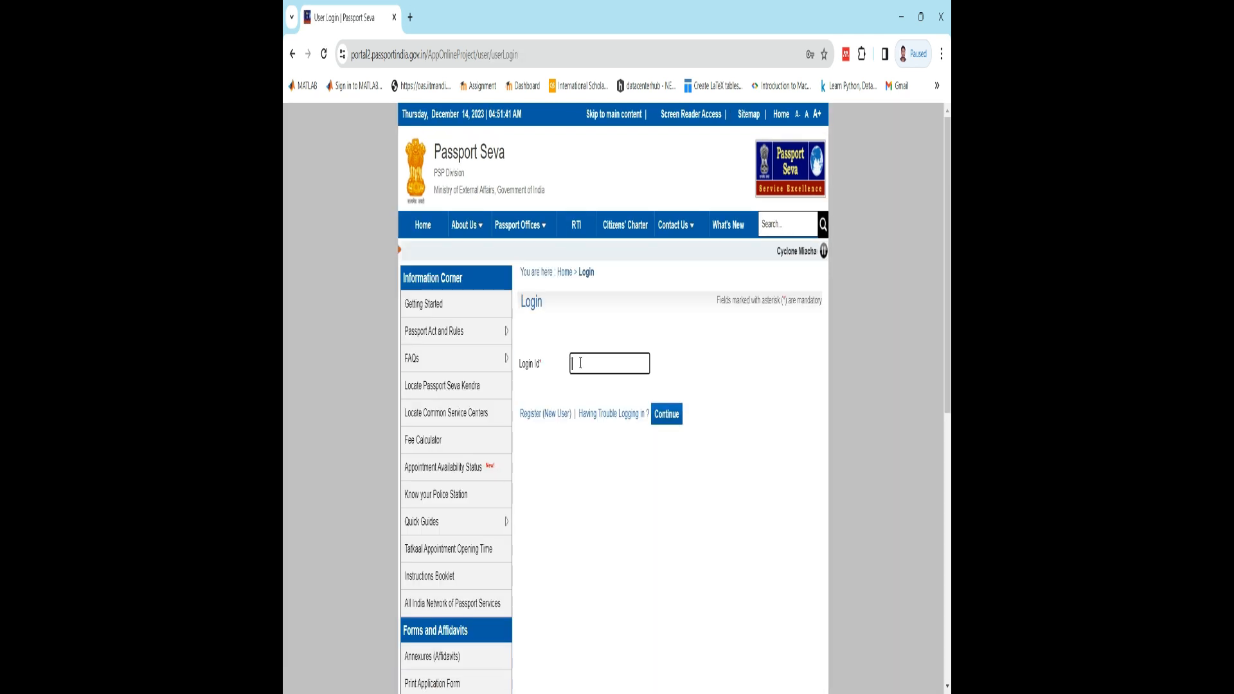
{"action": "left_click", "coordinate": [637, 410]}
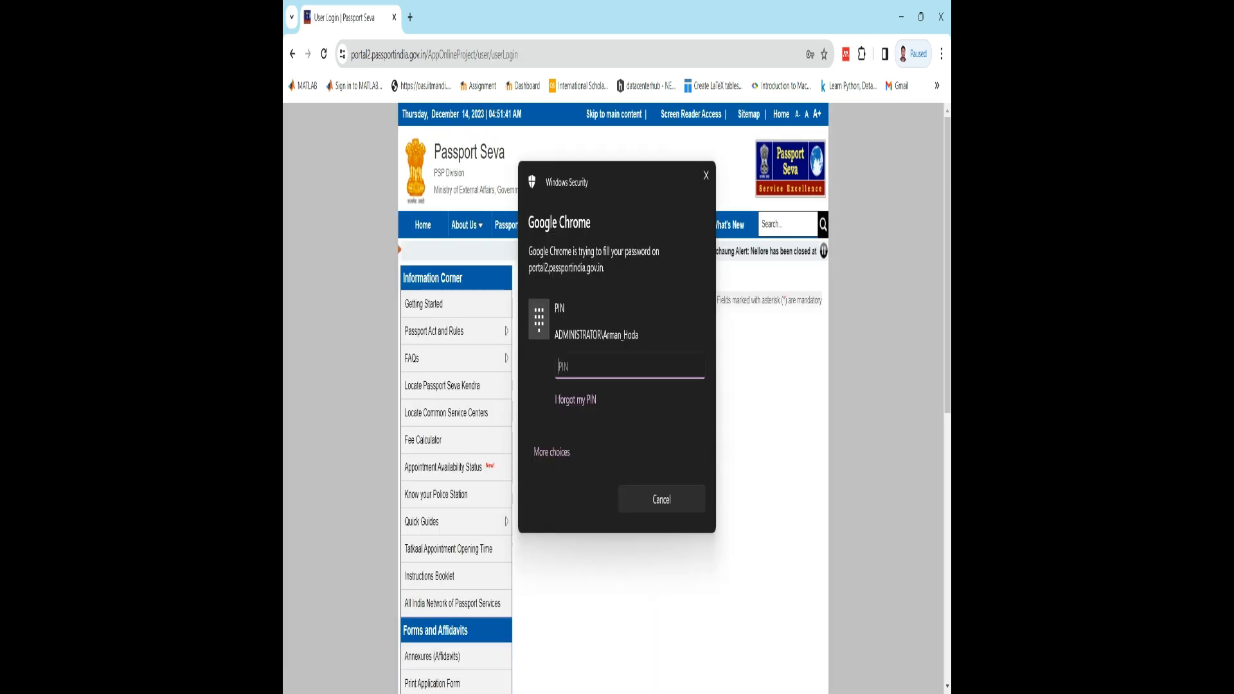
{"action": "type", "text": "••••"}
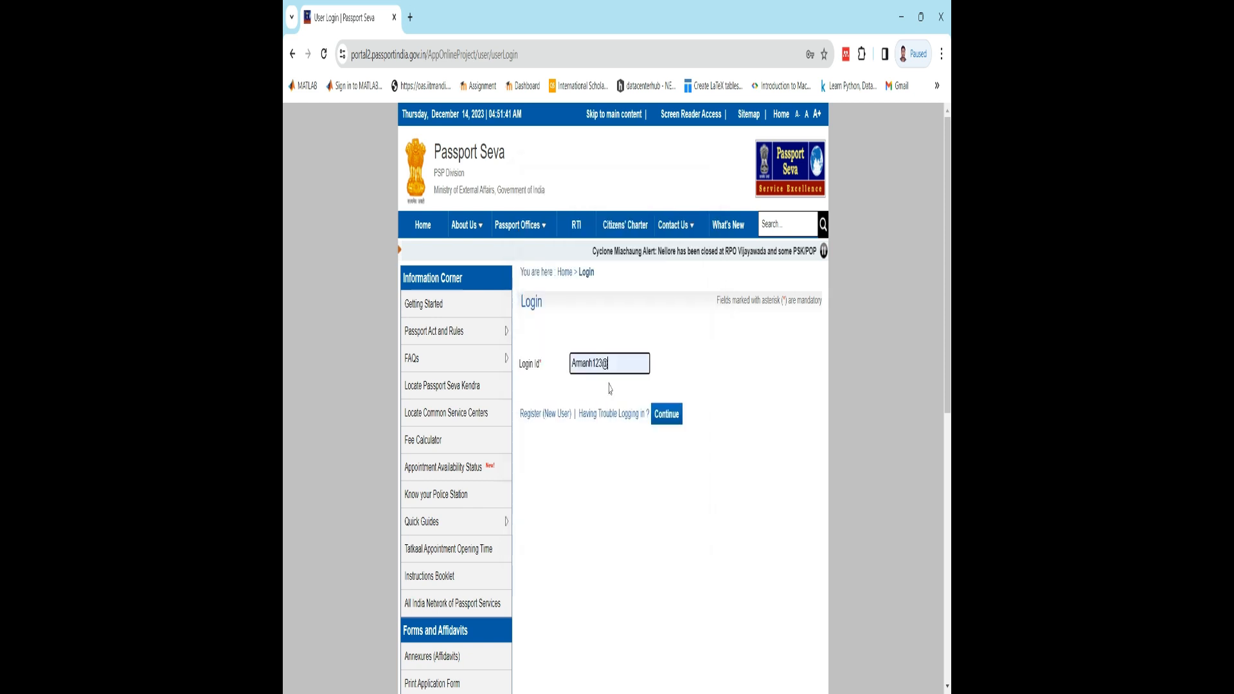
{"action": "left_click", "coordinate": [675, 416]}
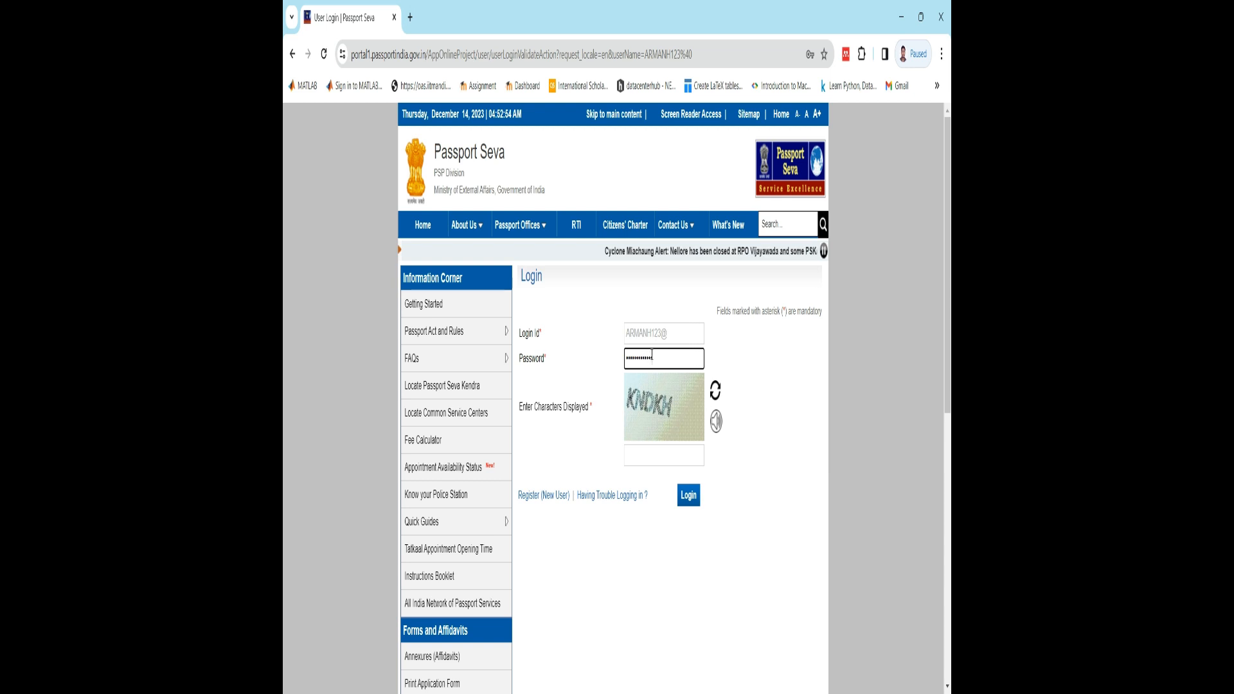
- Complete the login with the account password and the displayed verification characters, and submit it
{"action": "left_click", "coordinate": [682, 453]}
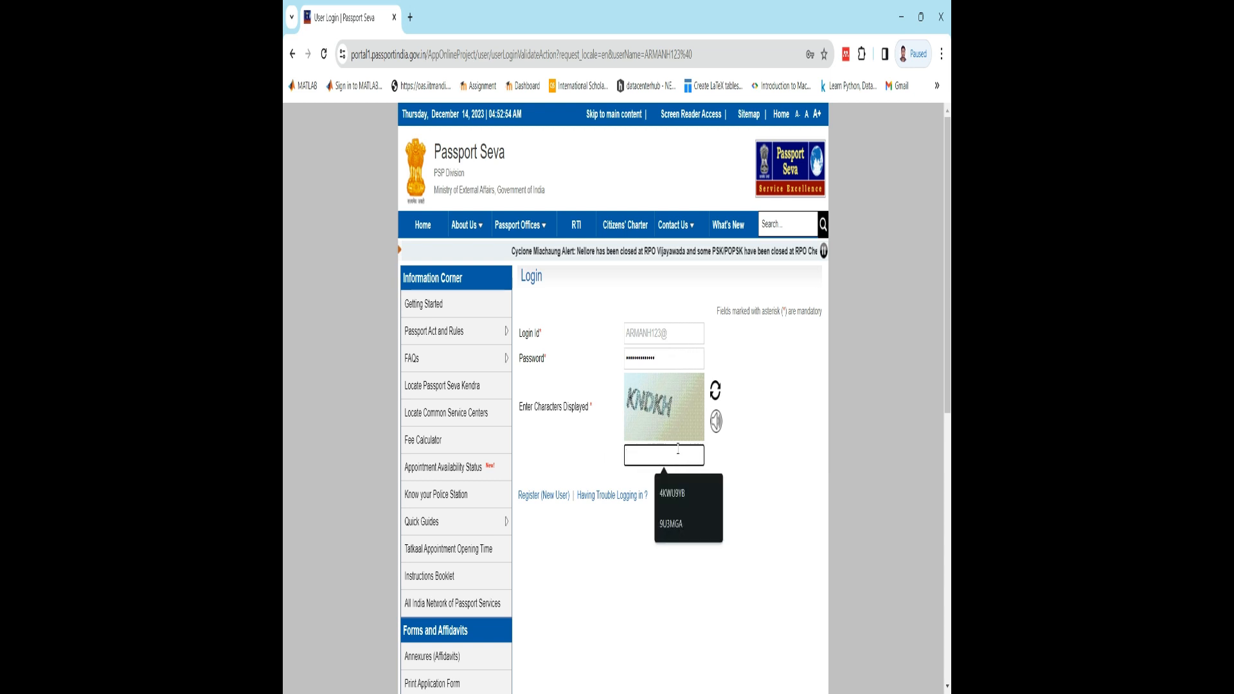
{"action": "type", "text": "KND"}
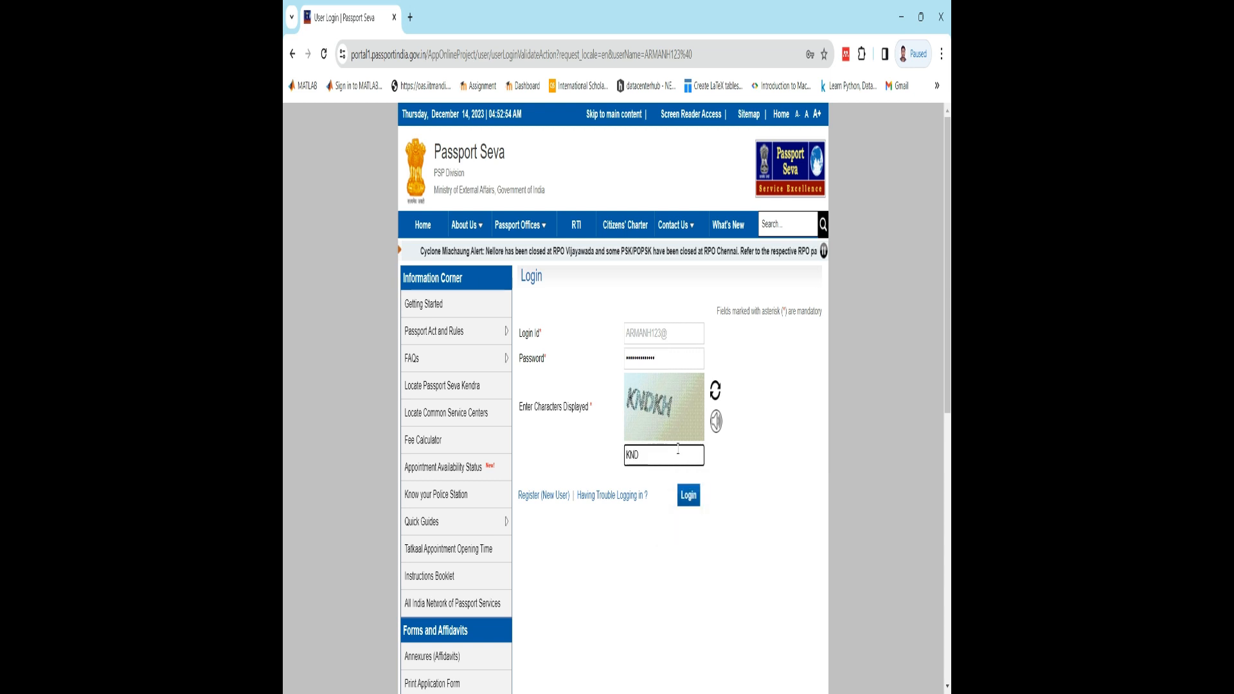
{"action": "type", "text": "KH"}
{"action": "left_click", "coordinate": [689, 500]}
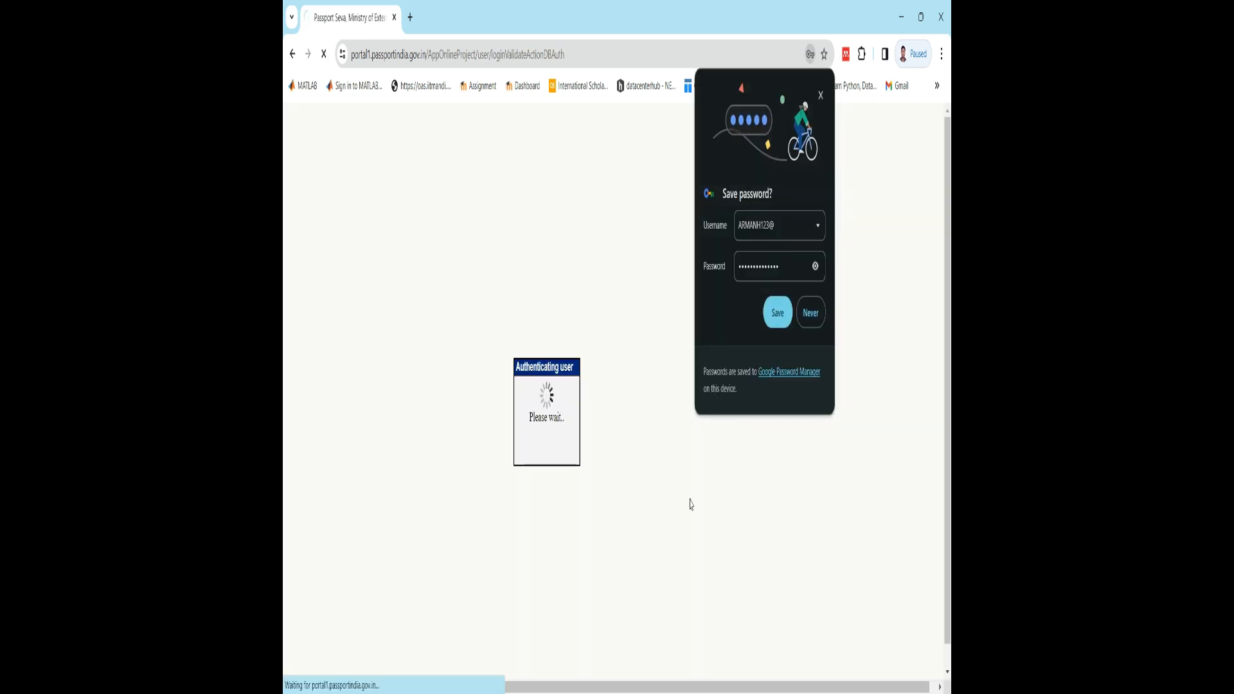
- Save the login password in the browser and open the application form for Fresh Passport/Re-issue of Passport
{"action": "left_click", "coordinate": [776, 314]}
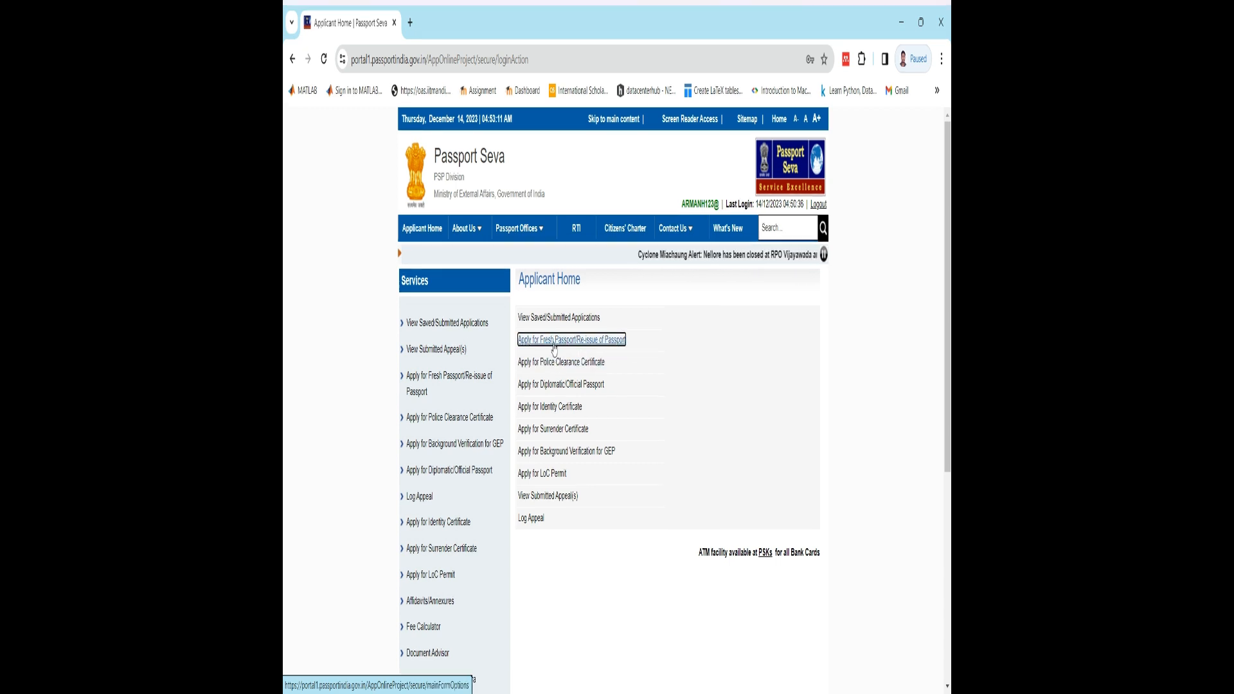
{"action": "left_click", "coordinate": [617, 339]}
{"action": "scroll", "coordinate": [674, 367], "scroll_direction": "down", "scroll_amount": 2}
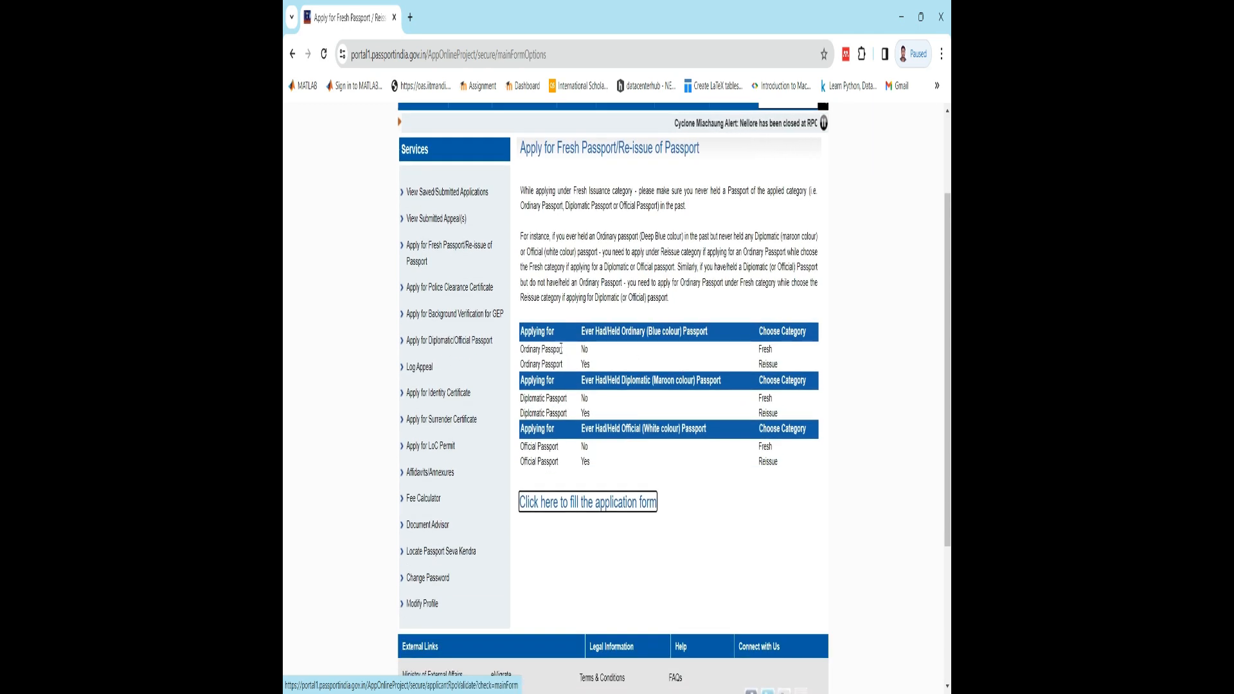
{"action": "left_click_drag", "start_coordinate": [561, 349], "coordinate": [524, 349]}
{"action": "left_click", "coordinate": [524, 349]}
{"action": "scroll", "coordinate": [524, 349], "scroll_direction": "down", "scroll_amount": 2}
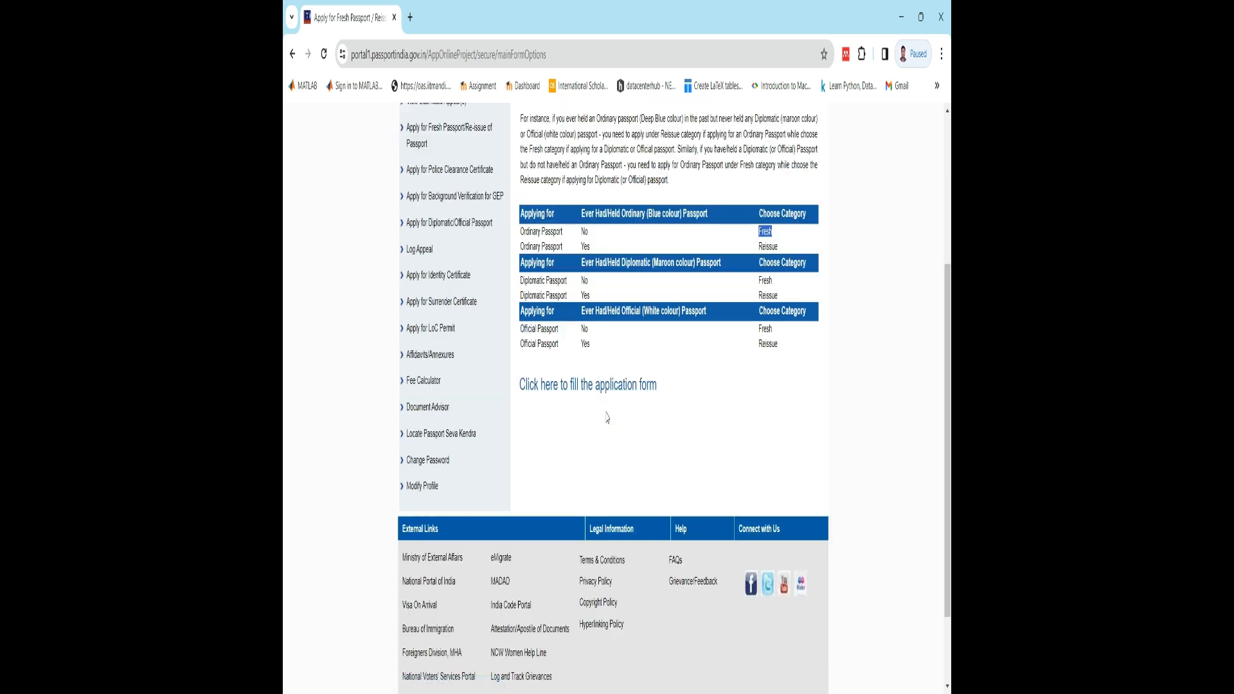
{"action": "left_click", "coordinate": [642, 385]}
- Choose Bihar as the state and Muzaffarpur as the district for the RPO, and proceed to the passport type
{"action": "scroll", "coordinate": [706, 416], "scroll_direction": "down", "scroll_amount": 1}
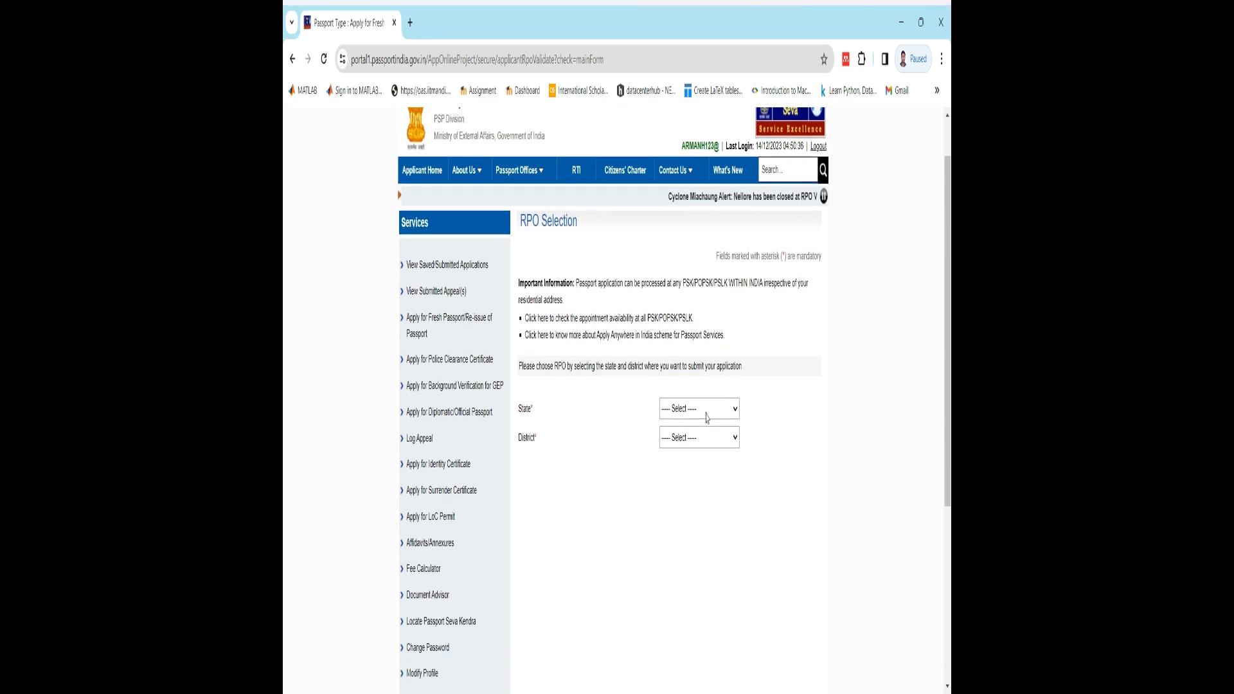
{"action": "key", "text": "b"}
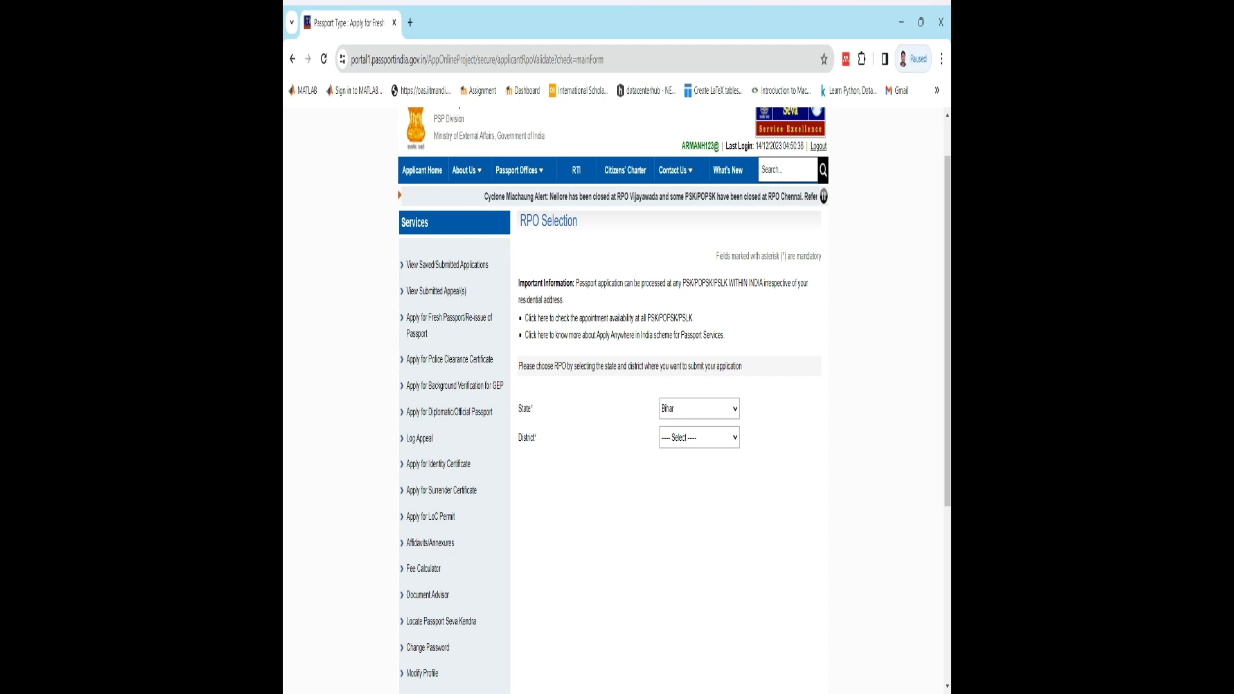
{"action": "left_click", "coordinate": [684, 439]}
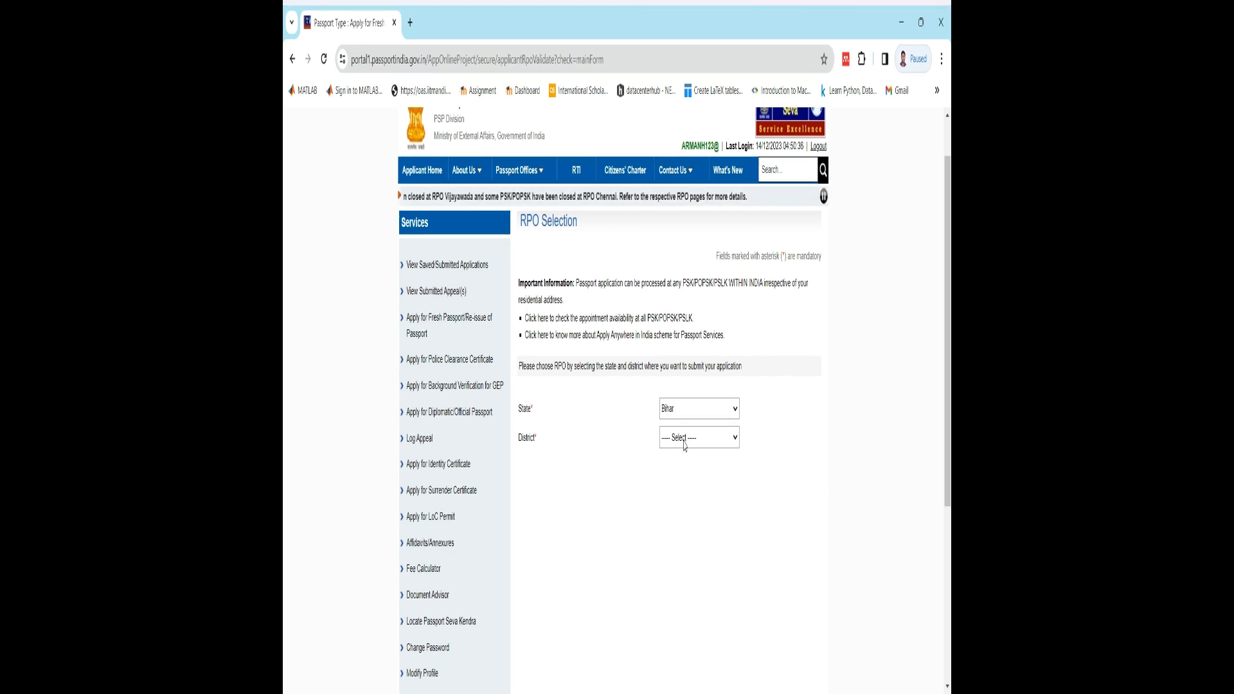
{"action": "type", "text": "muz"}
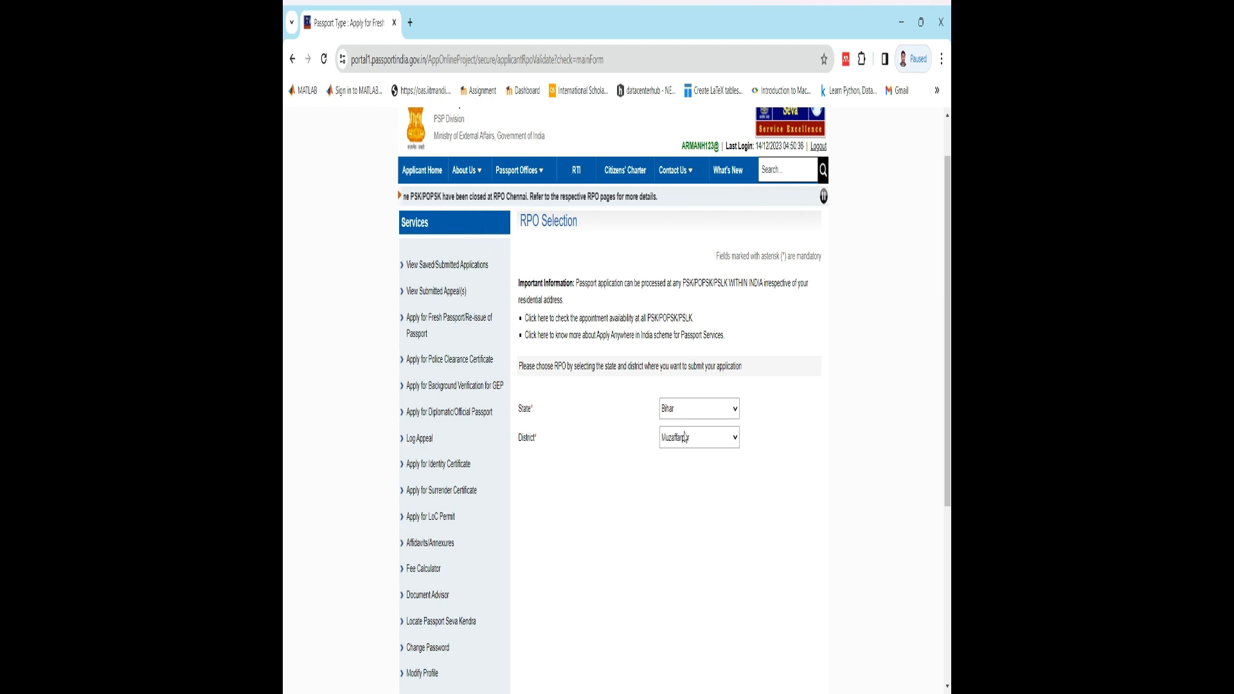
{"action": "key", "text": "Return"}
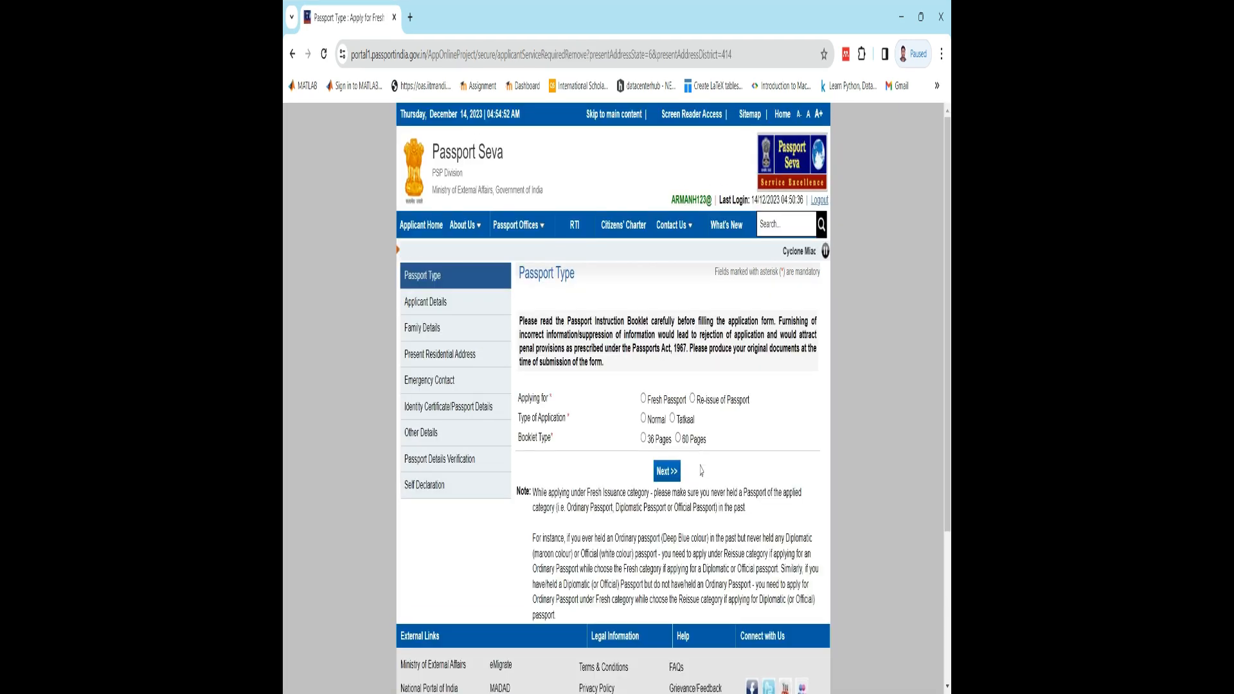
- Set the passport type to Fresh Passport, Normal application and 36 Pages booklet, and continue to the applicant details
{"action": "scroll", "coordinate": [701, 471], "scroll_direction": "down", "scroll_amount": 1}
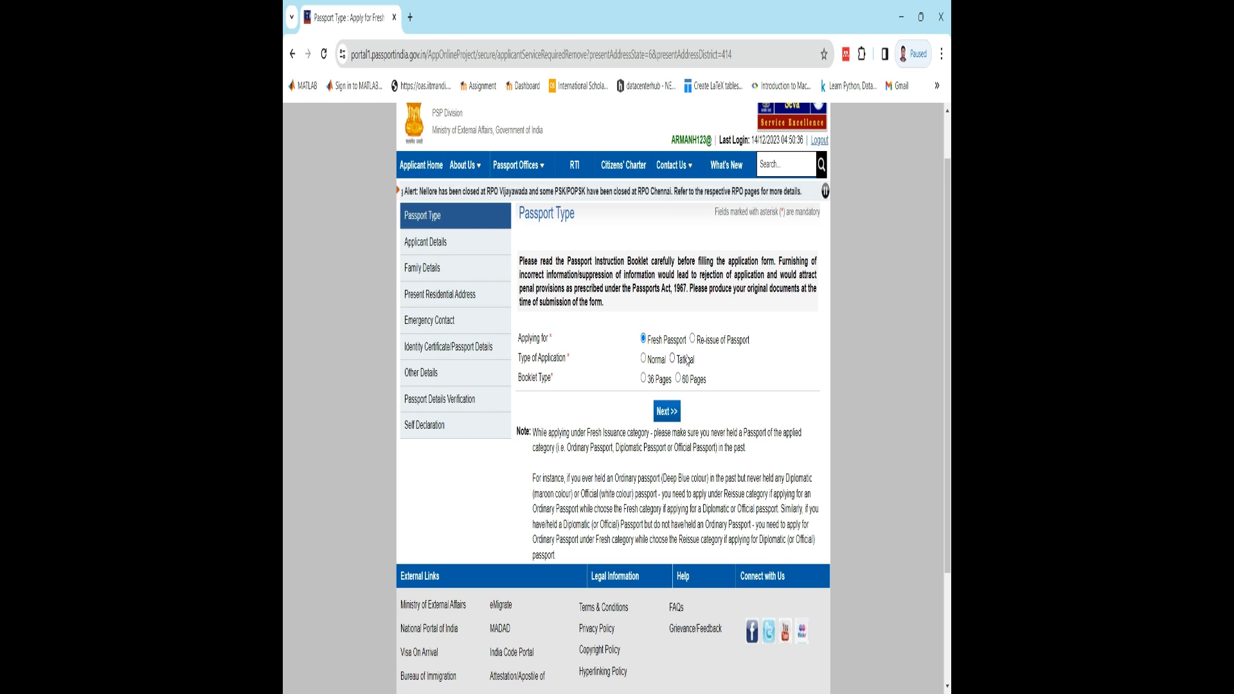
{"action": "left_click", "coordinate": [643, 358]}
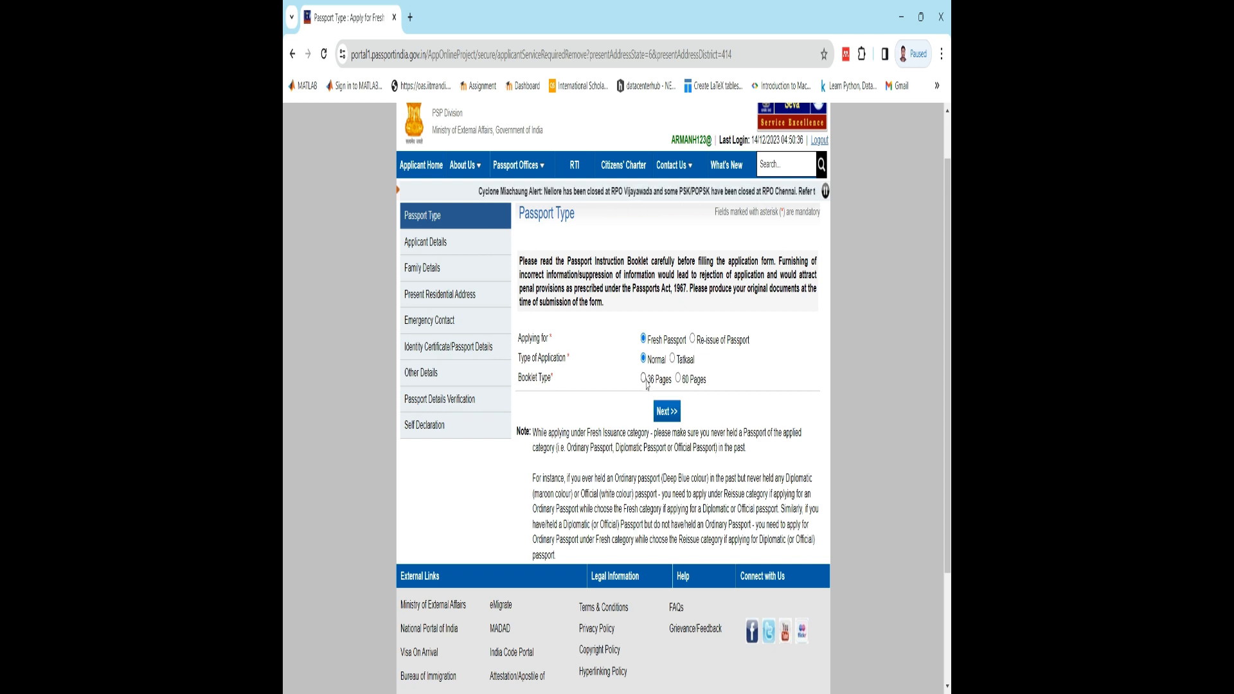
{"action": "left_click", "coordinate": [645, 382]}
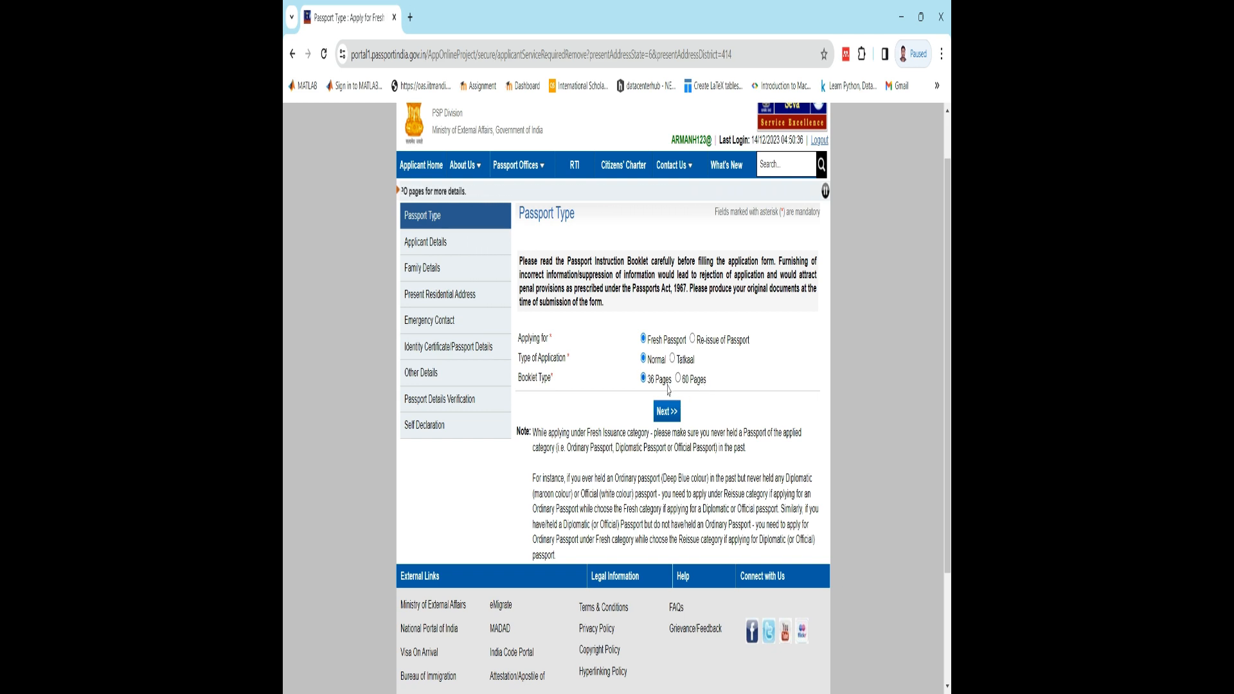
{"action": "left_click", "coordinate": [671, 418]}
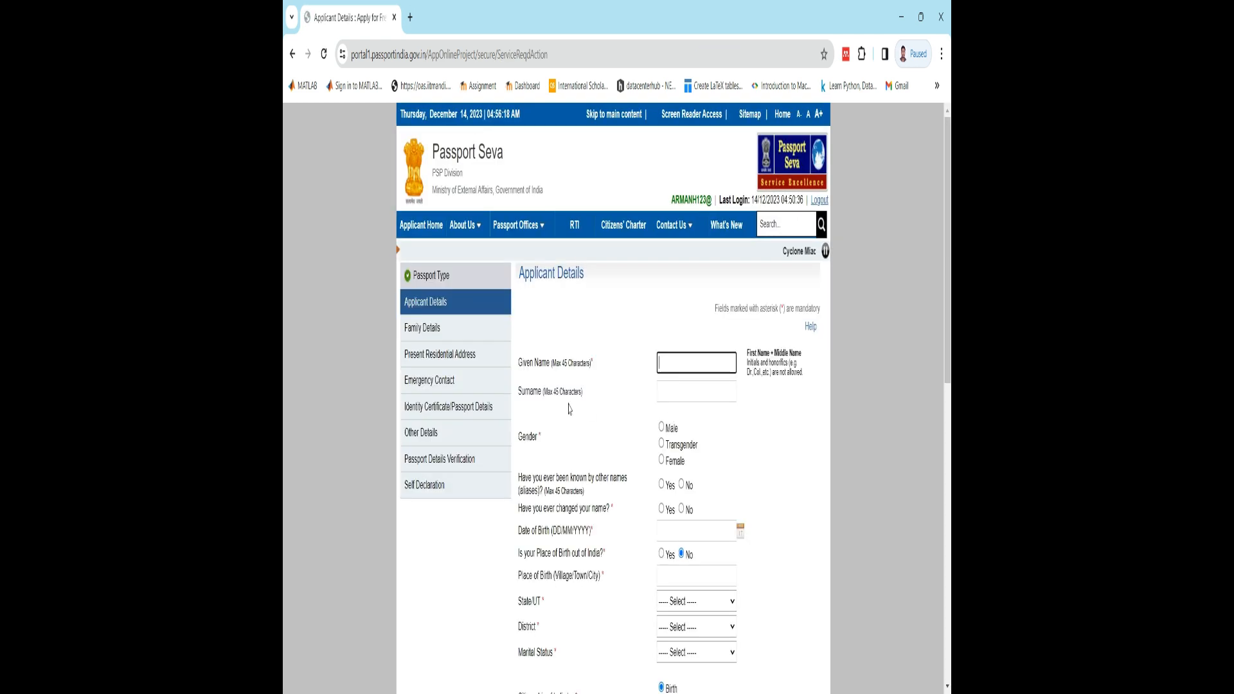
- Enter the applicant's given name and surname in the applicant details
{"action": "left_click", "coordinate": [732, 362]}
{"action": "key", "text": "Tab"}
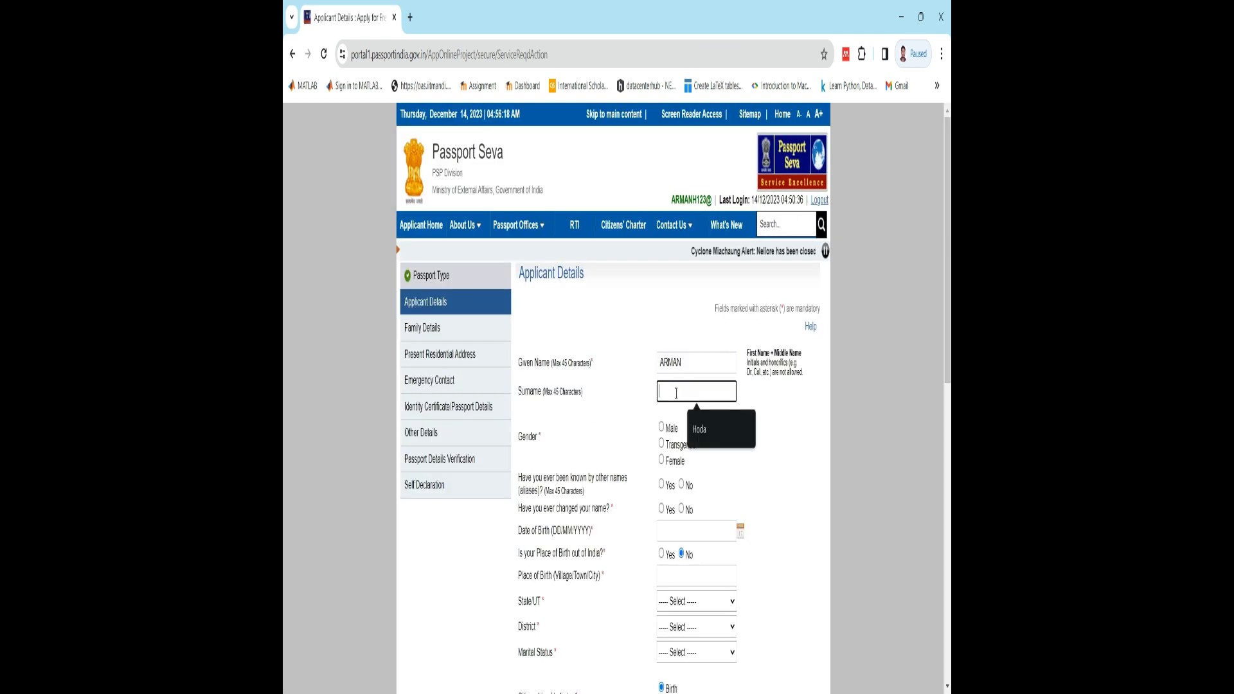
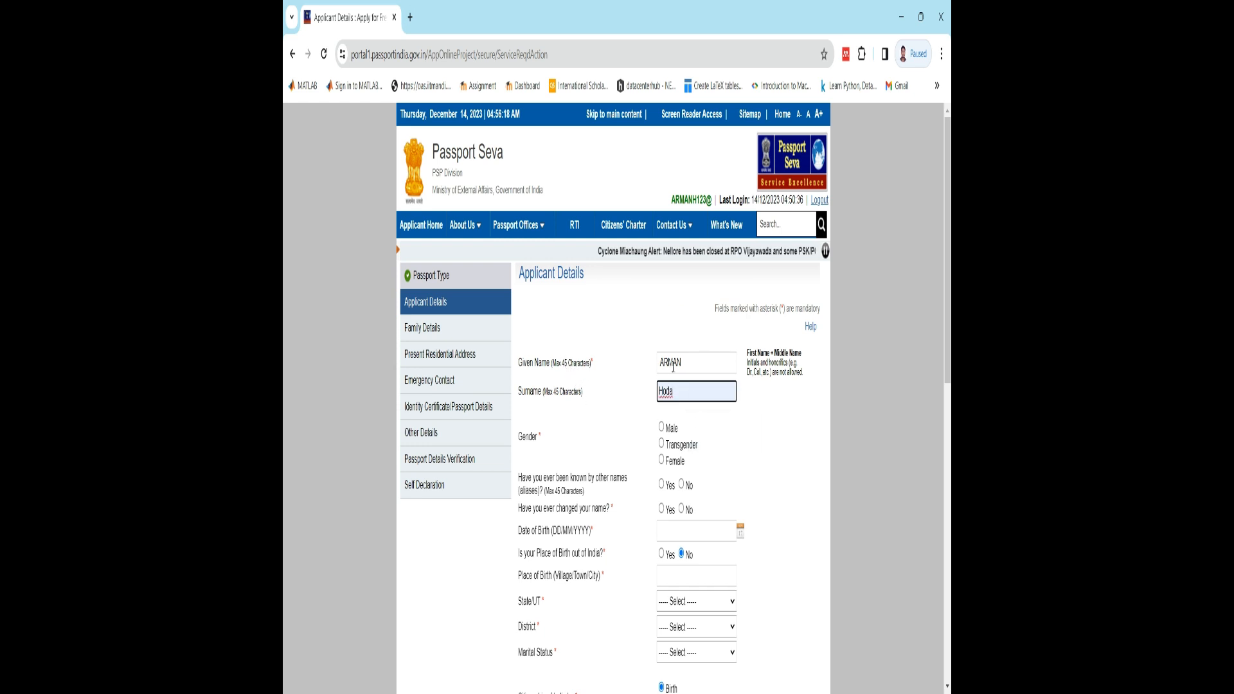
{"action": "key", "text": "shift+Tab"}
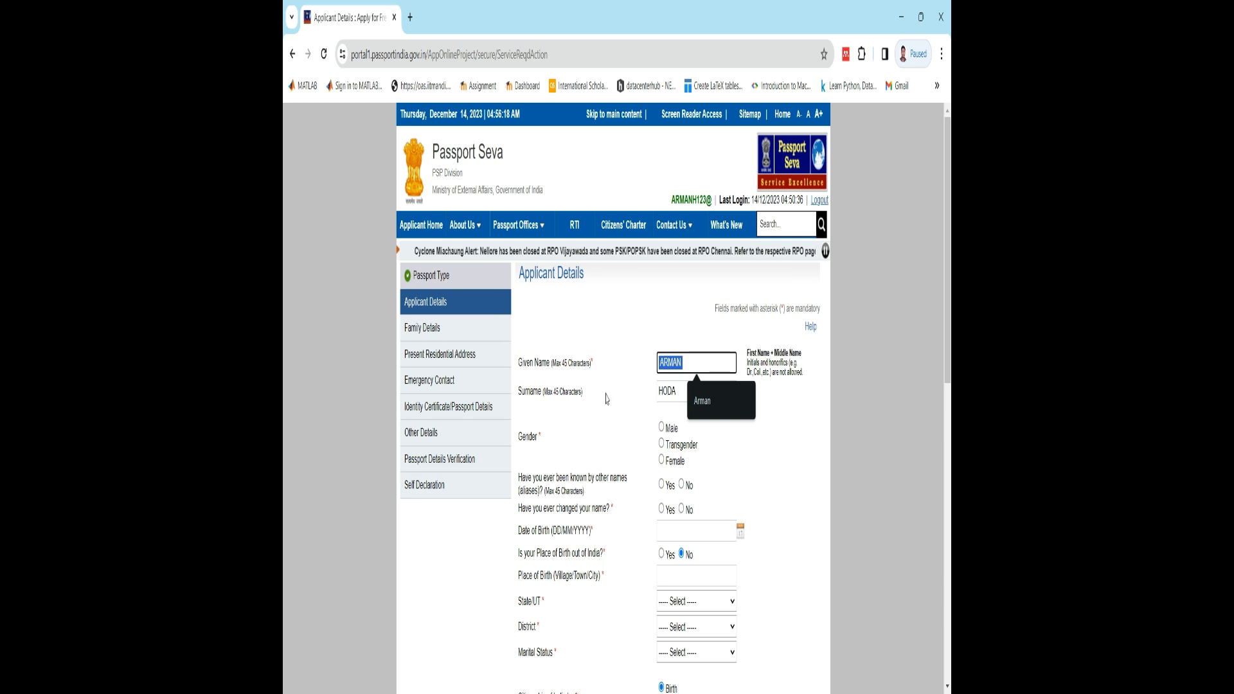
{"action": "left_click", "coordinate": [677, 391]}
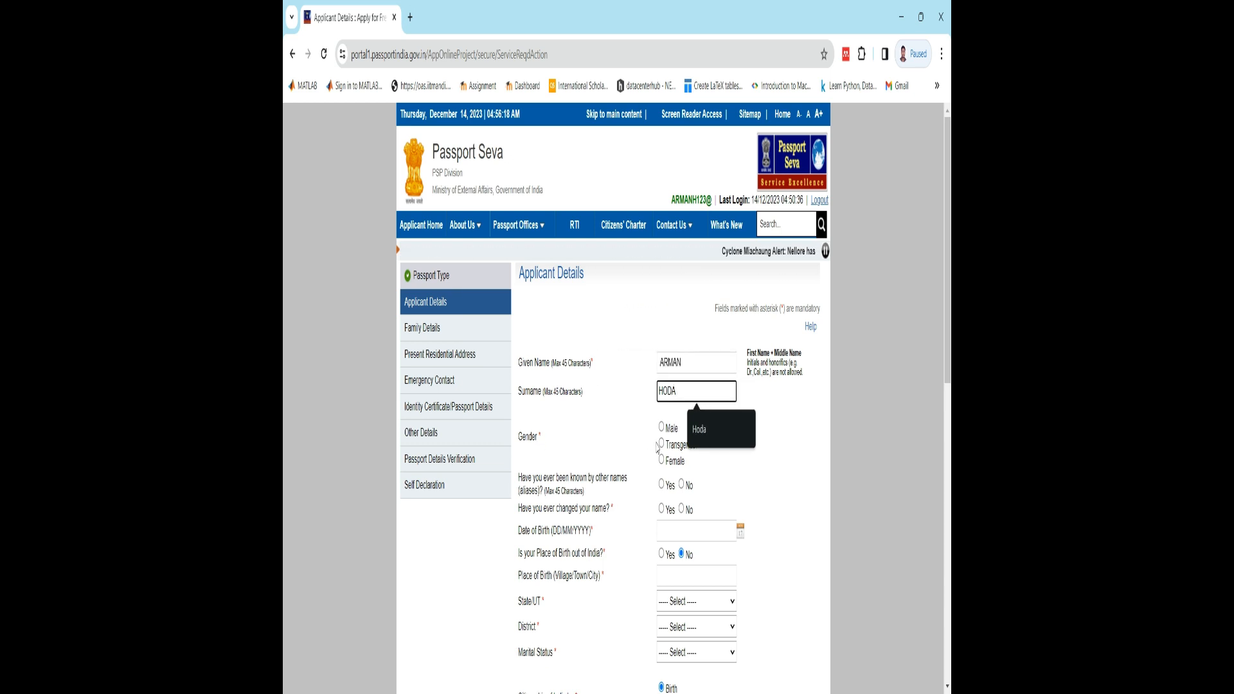
- Set the gender to Male and answer No to both the other names (aliases) and the changed name questions
{"action": "left_click", "coordinate": [668, 435]}
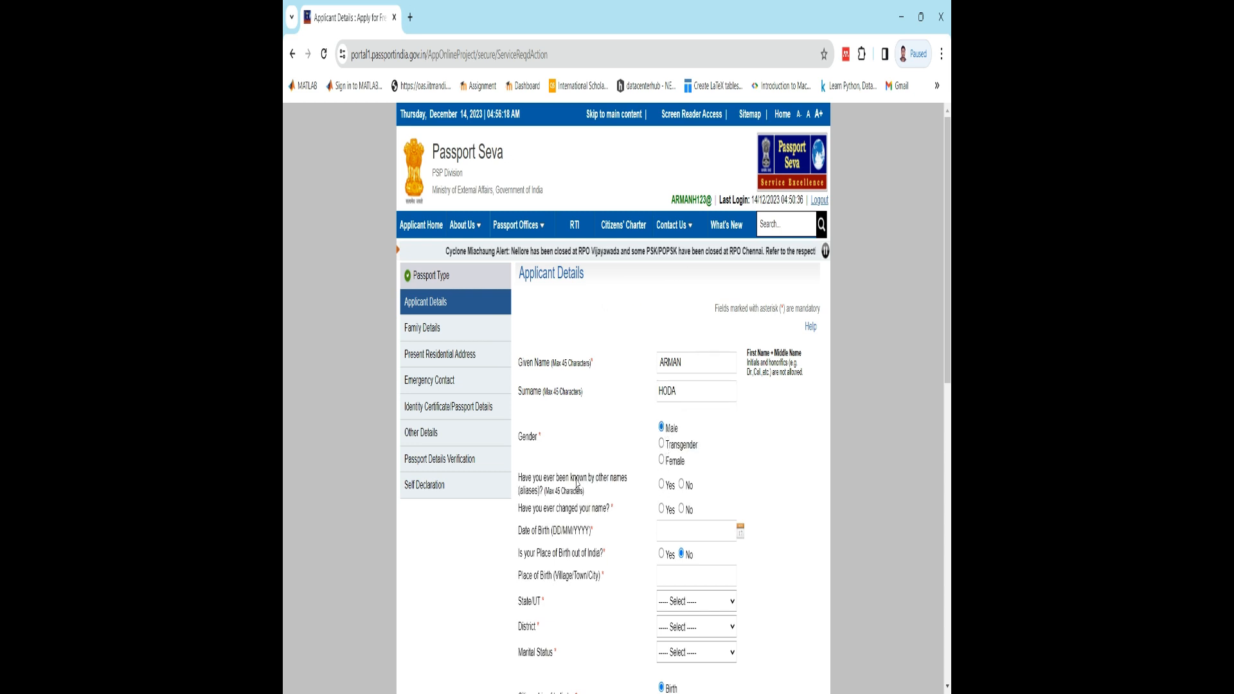
{"action": "left_click", "coordinate": [662, 486]}
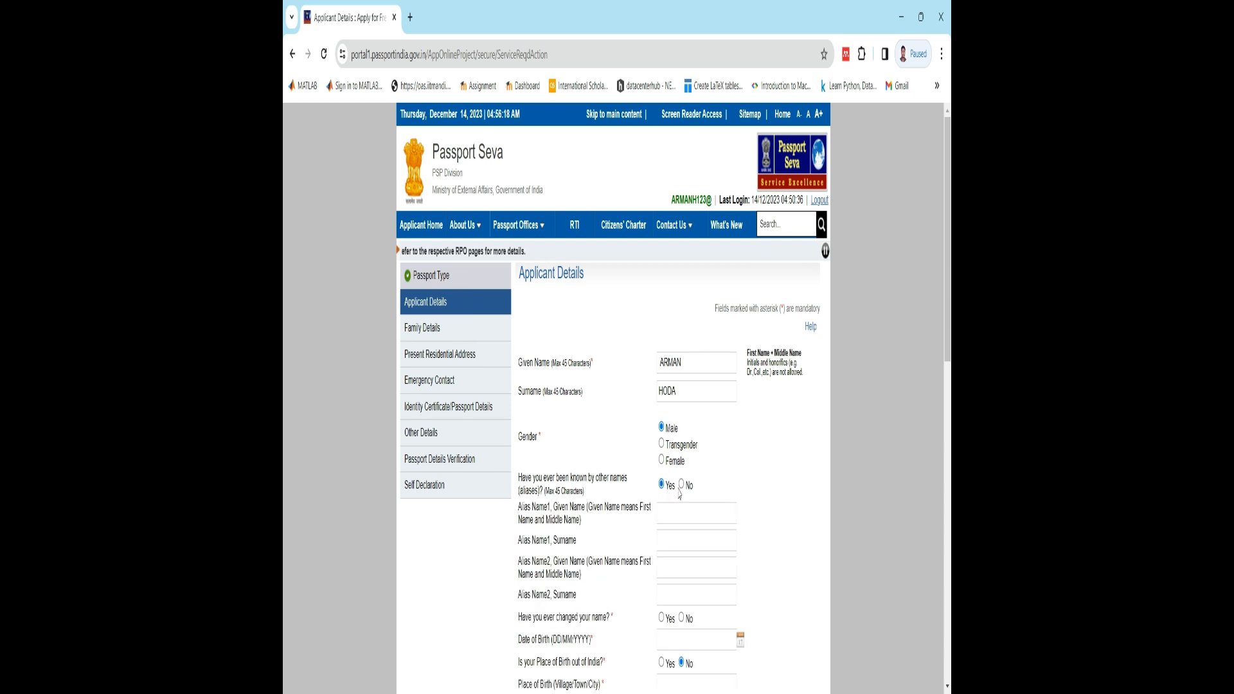
{"action": "left_click", "coordinate": [682, 486]}
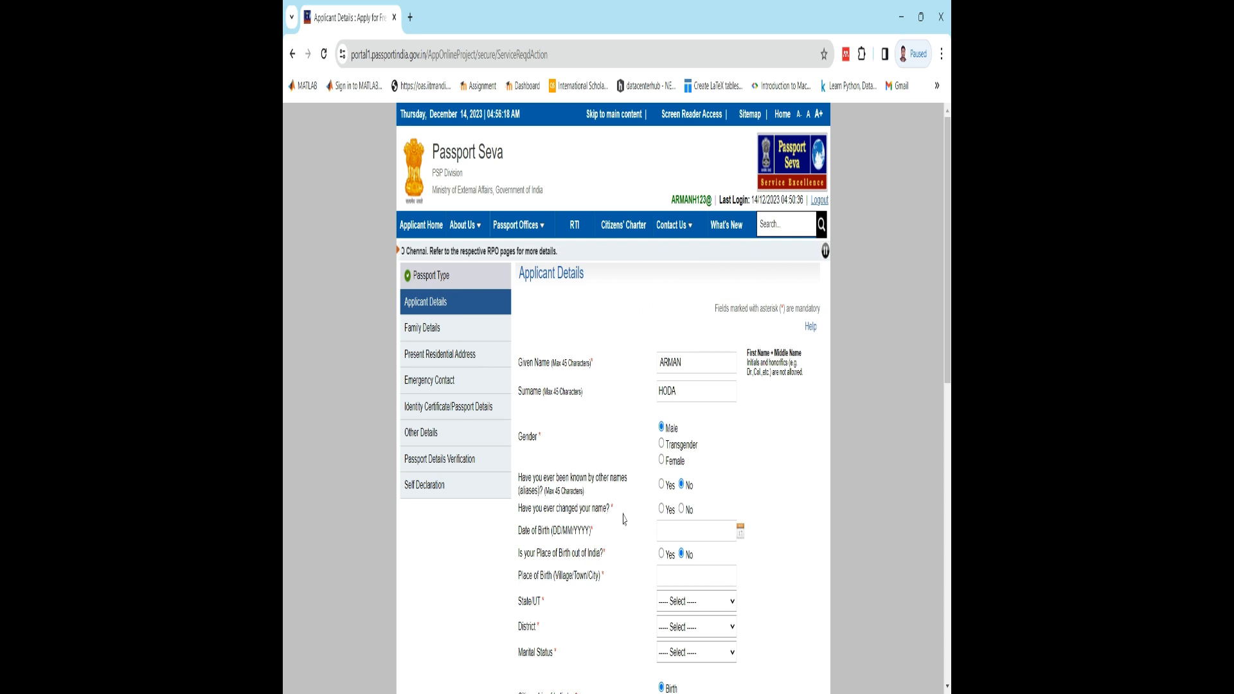
{"action": "left_click", "coordinate": [681, 509]}
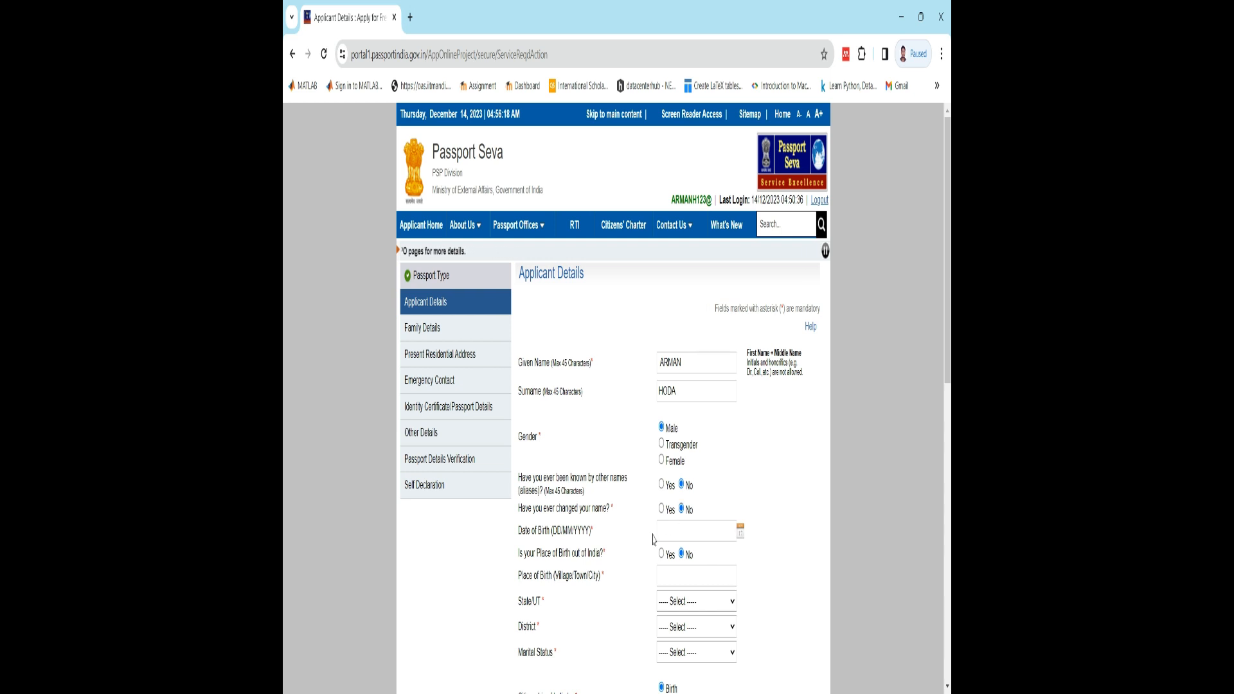
- Pick the applicant's date of birth from the calendar
{"action": "left_click", "coordinate": [740, 531]}
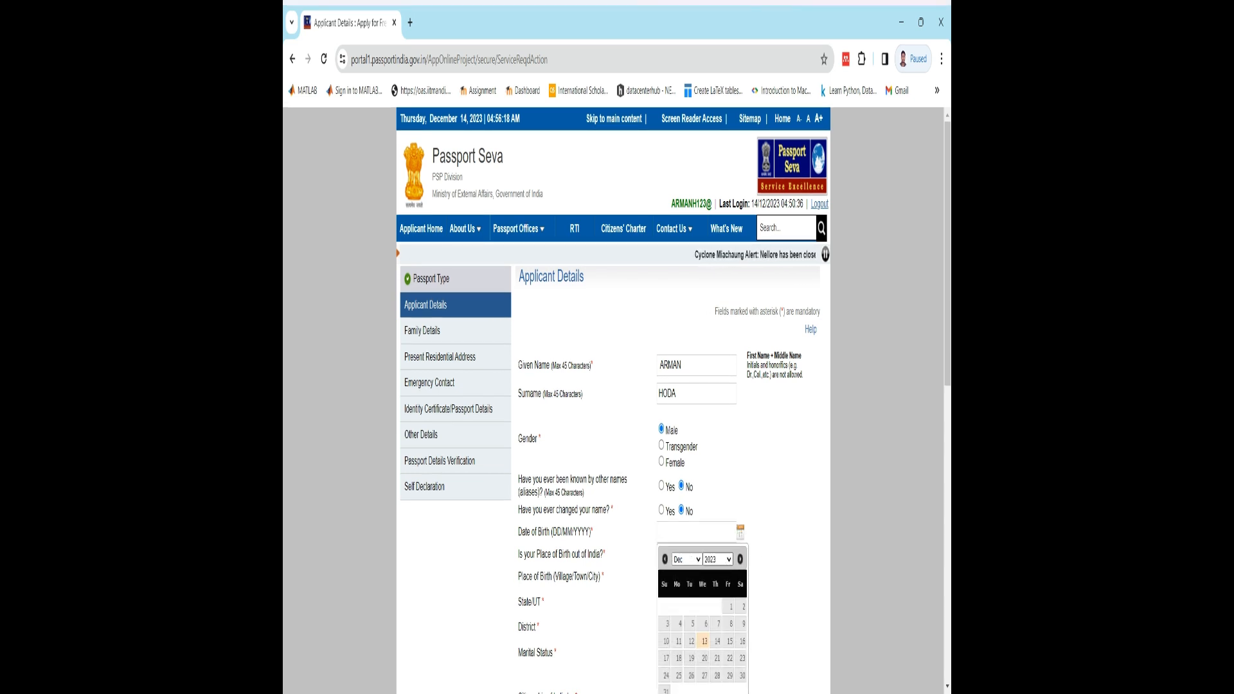
{"action": "left_click", "coordinate": [724, 509]}
{"action": "scroll", "coordinate": [724, 509], "scroll_direction": "down", "scroll_amount": 2}
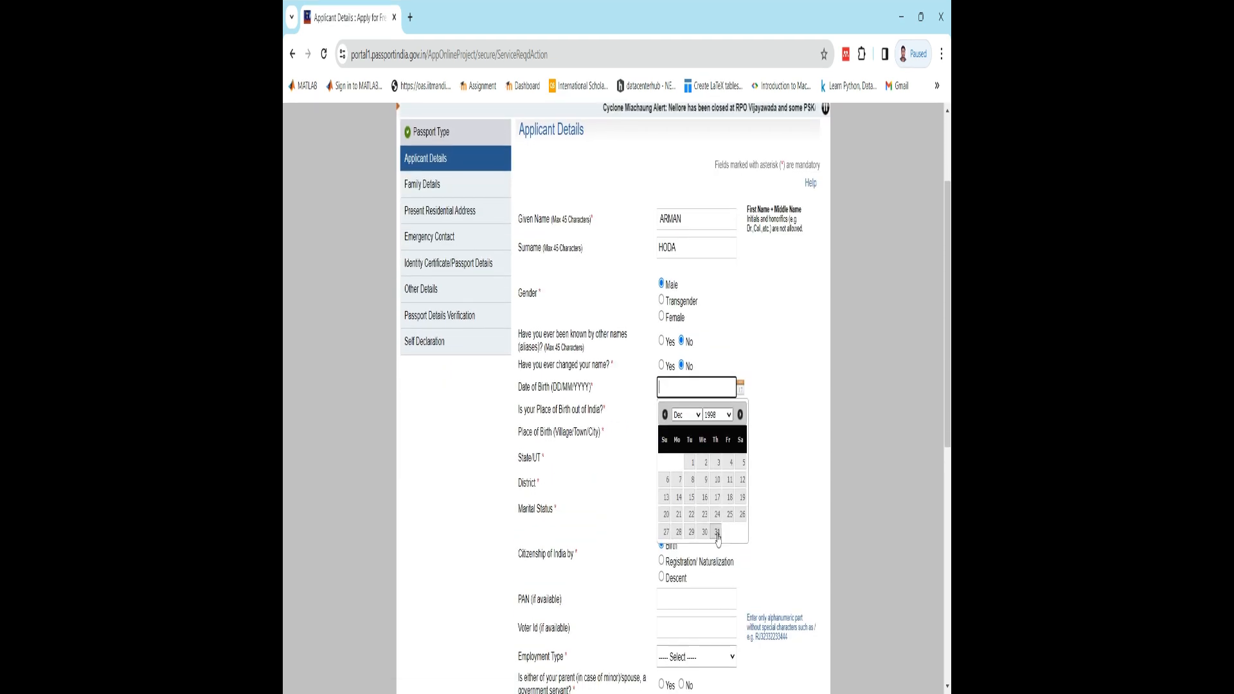
{"action": "left_click", "coordinate": [717, 514]}
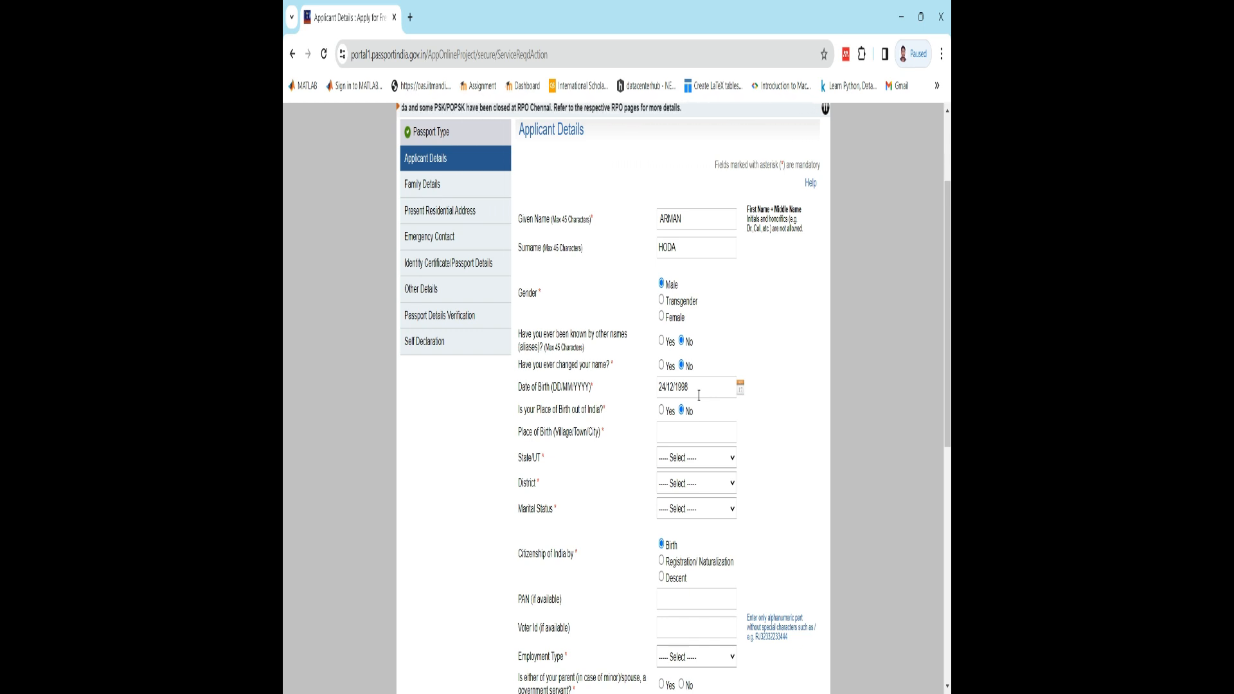
- Enter Muzaffarpur as the place of birth
{"action": "left_click", "coordinate": [691, 433]}
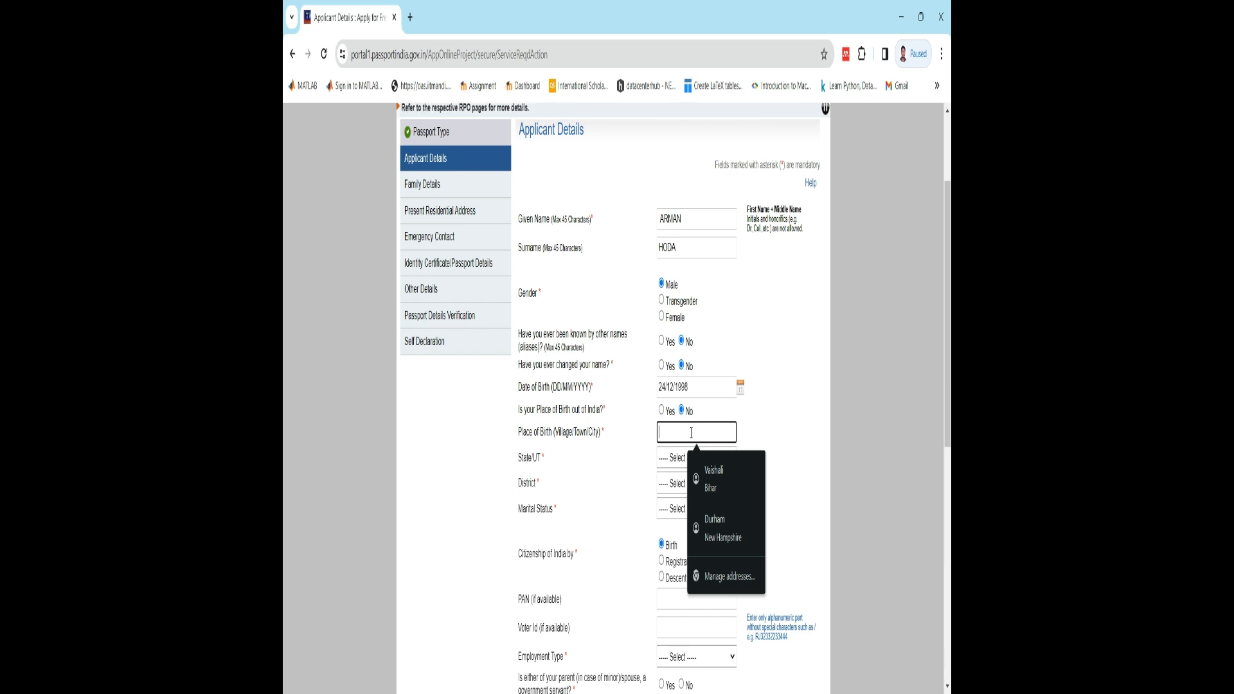
{"action": "type", "text": "Sha"}
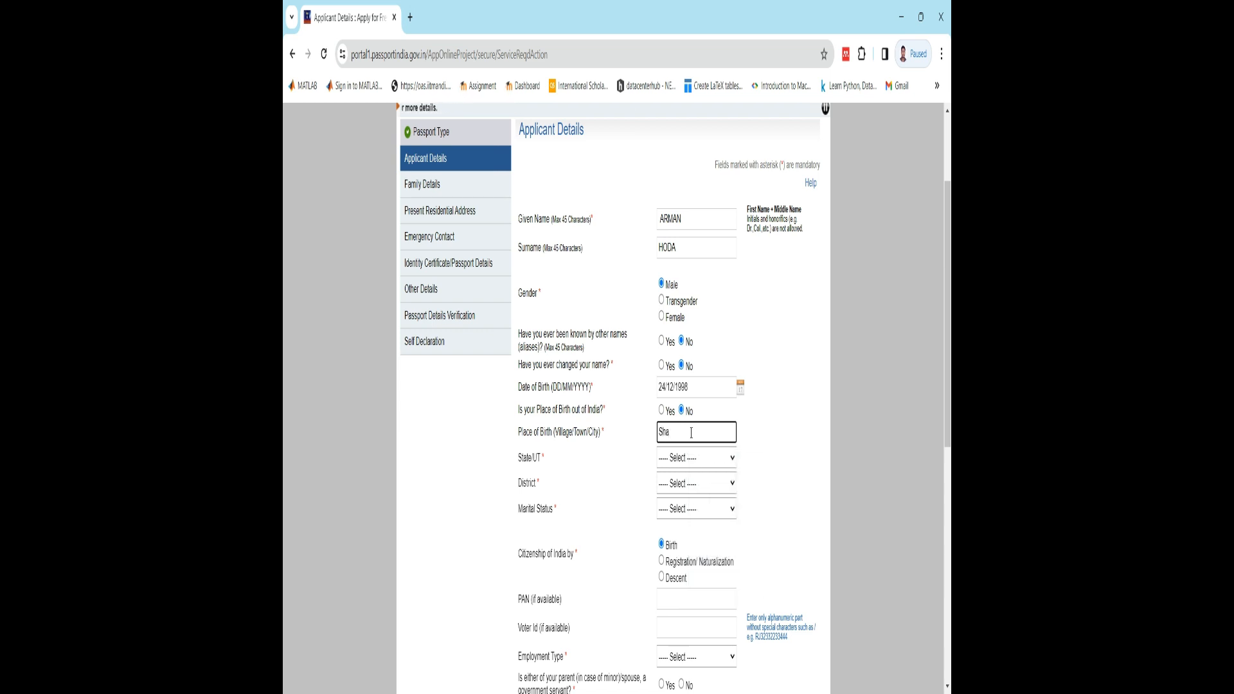
{"action": "key", "text": "BackSpace"}
{"action": "key", "text": "BackSpace"}
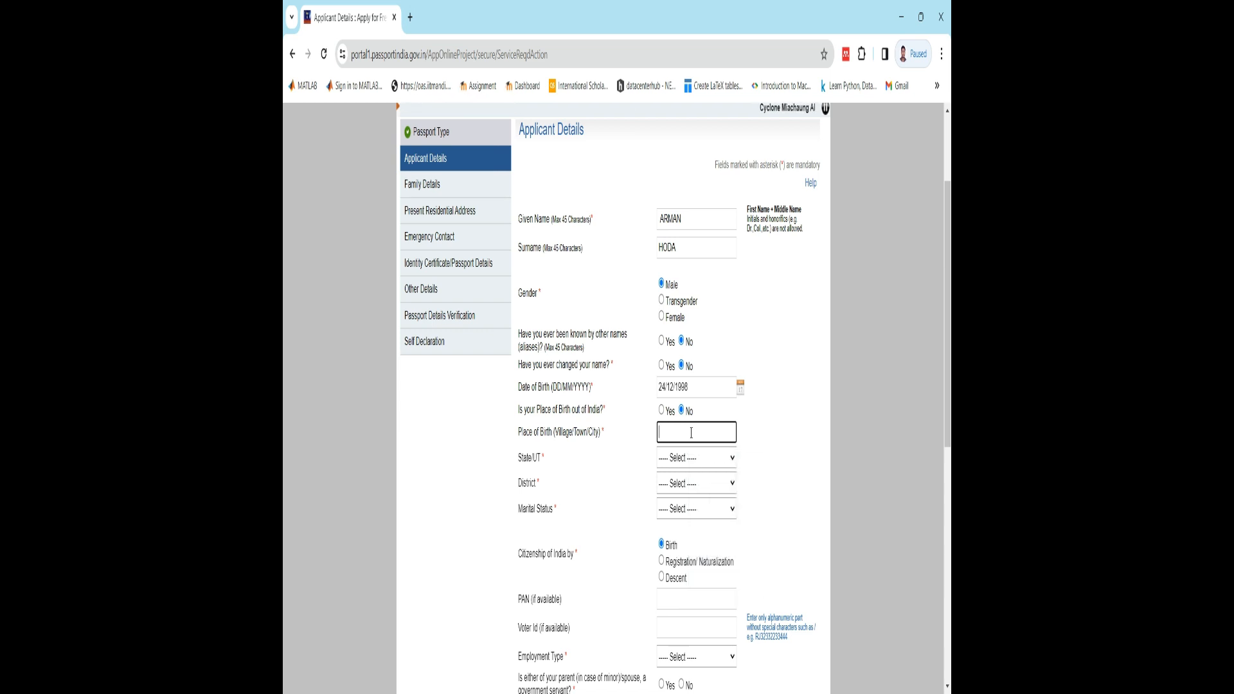
{"action": "type", "text": "Muzaf"}
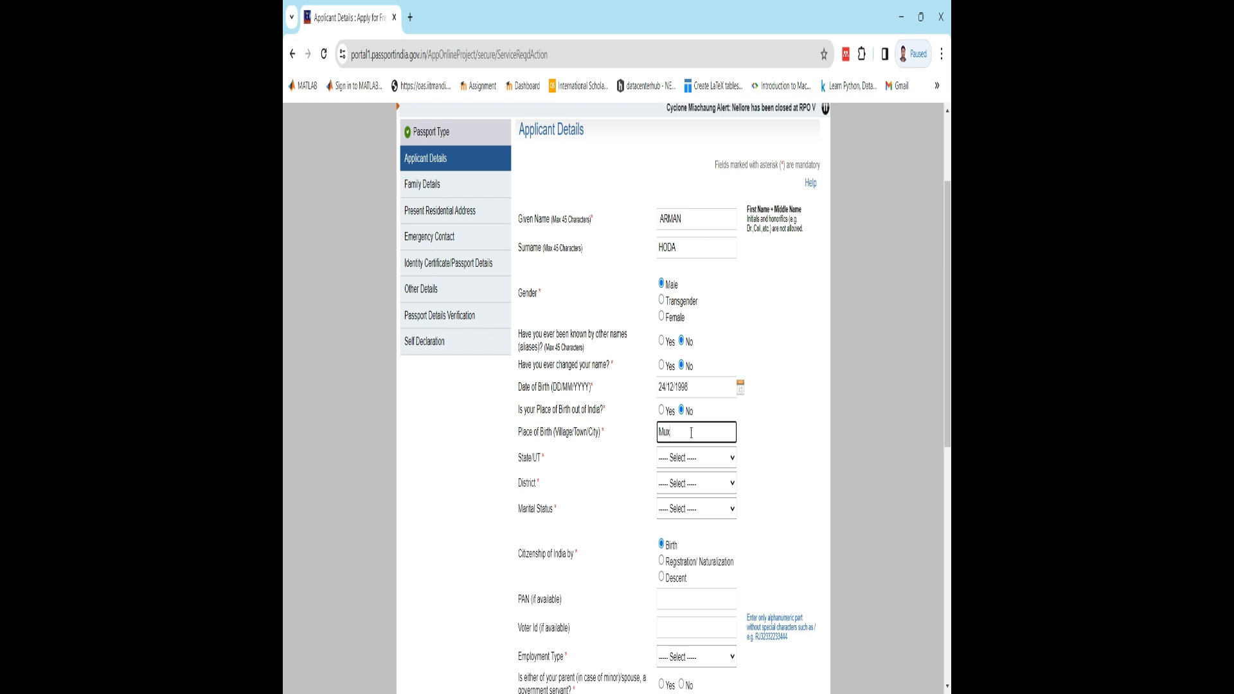
{"action": "type", "text": "farpur"}
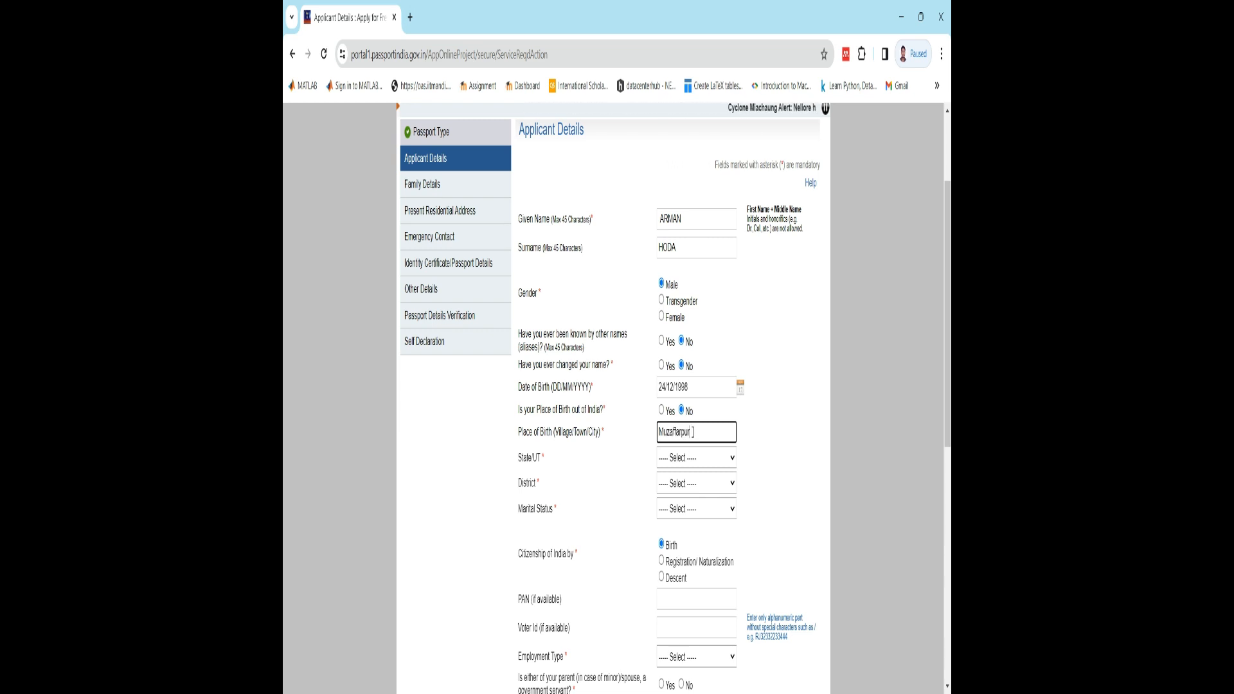
- Choose Bihar as the state and Muzaffarpur as the district of birth
{"action": "left_click", "coordinate": [680, 462]}
{"action": "key", "text": "b"}
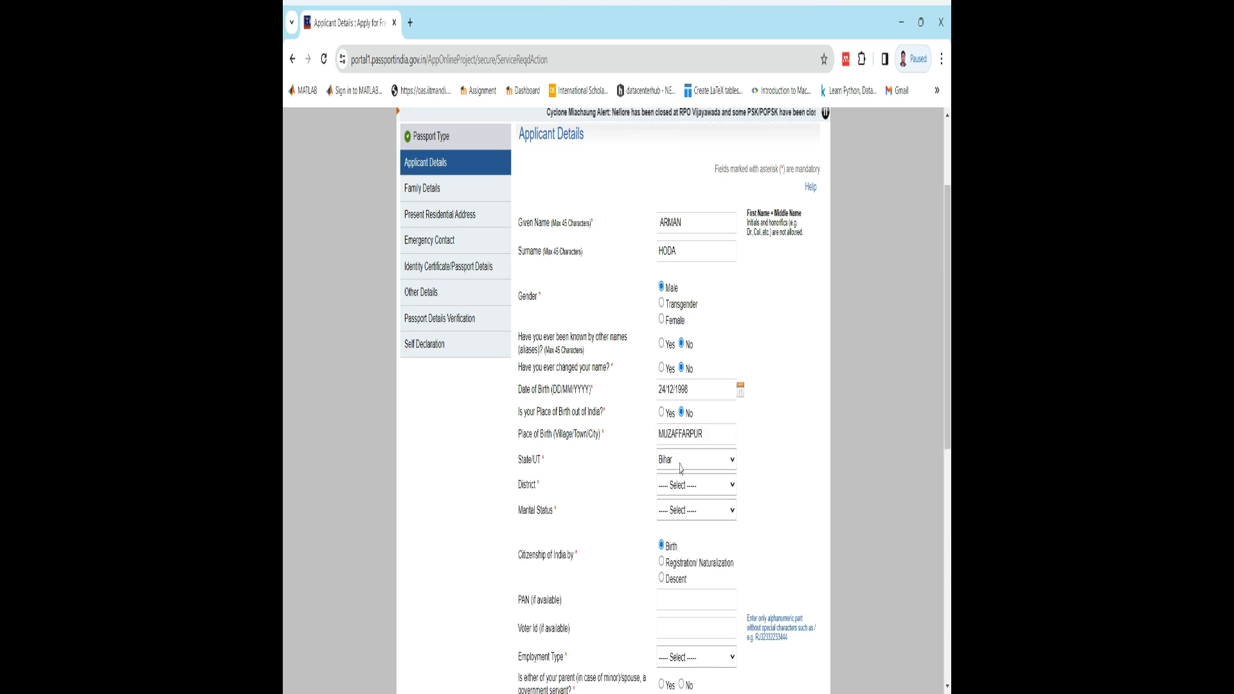
{"action": "key", "text": "Return"}
{"action": "left_click", "coordinate": [677, 490]}
{"action": "type", "text": "mu"}
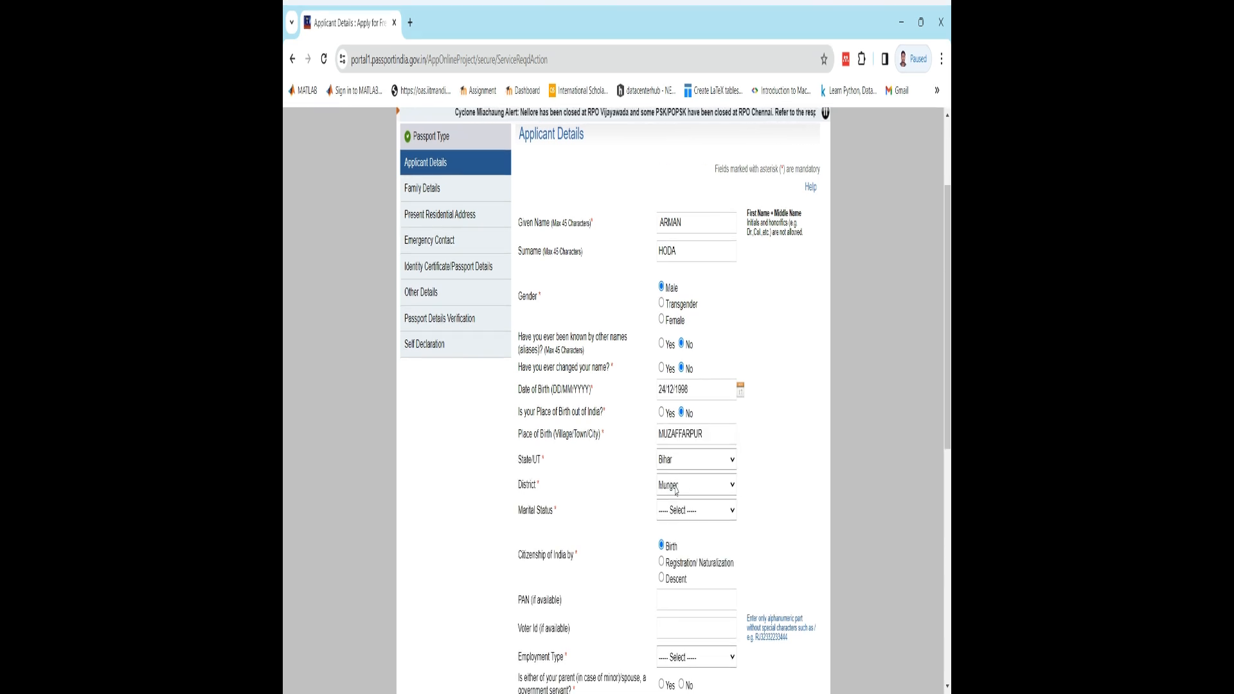
{"action": "type", "text": "zaffarpur"}
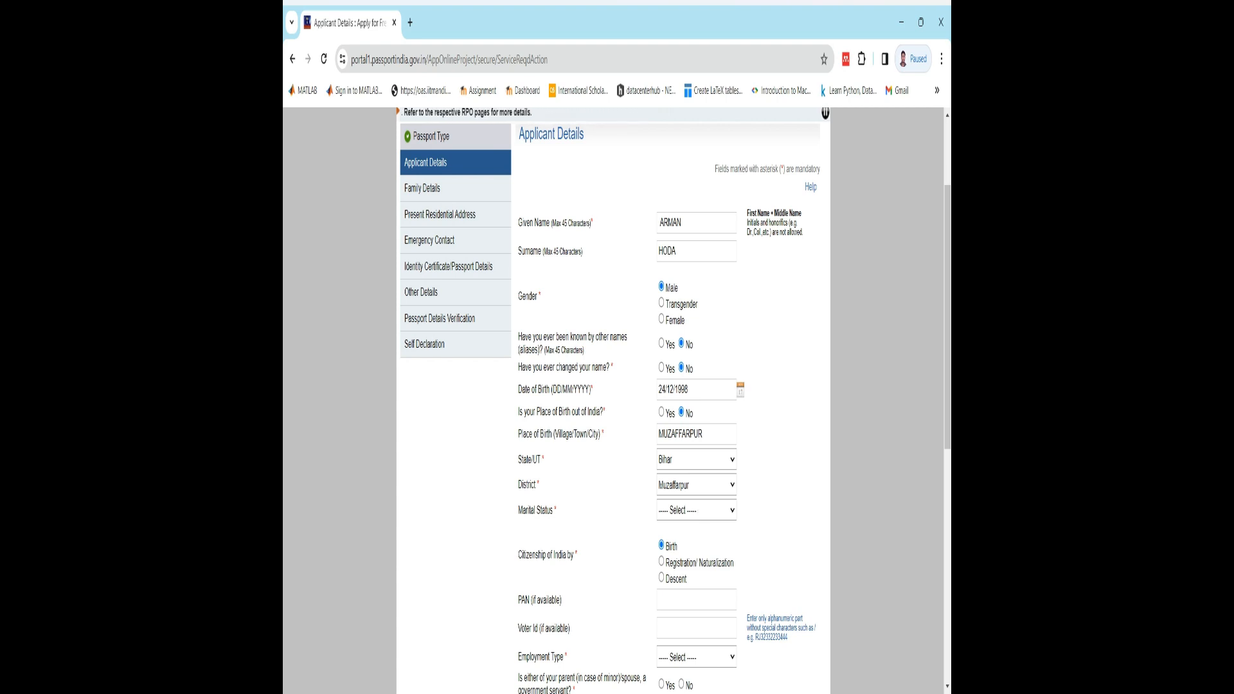
- Set the marital status to Single and go to the Voter Id field, leaving the optional PAN empty
{"action": "left_click", "coordinate": [680, 571]}
{"action": "scroll", "coordinate": [574, 571], "scroll_direction": "down", "scroll_amount": 2}
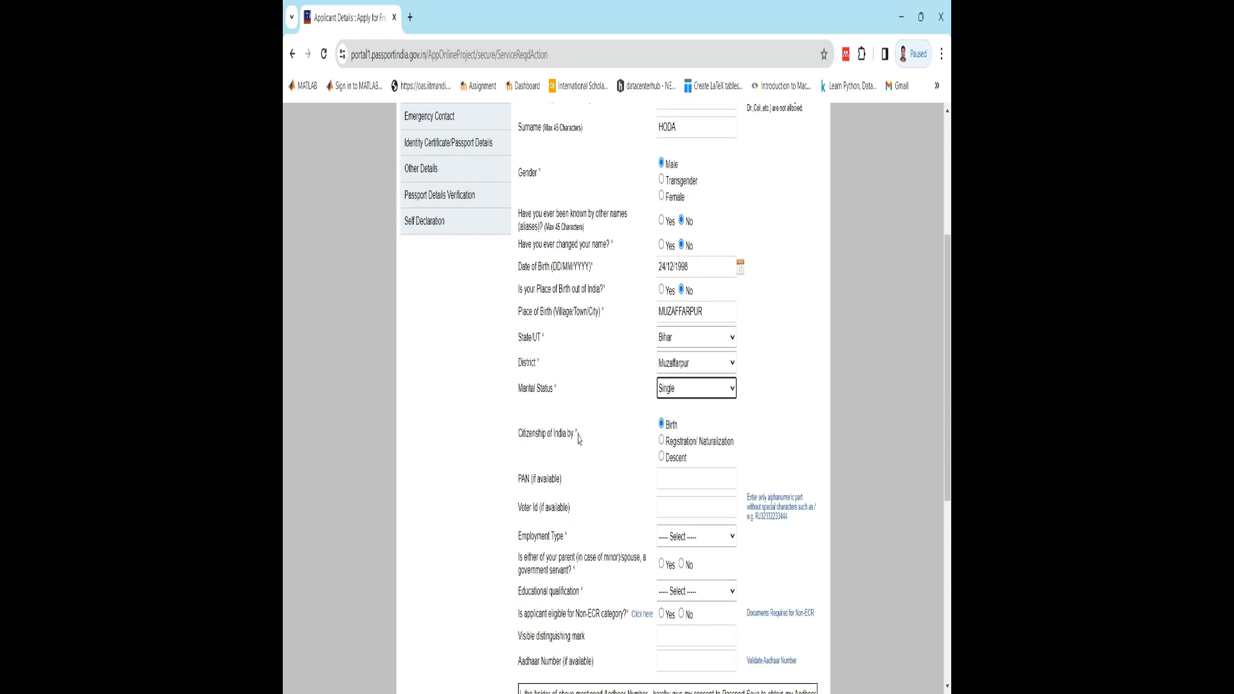
{"action": "scroll", "coordinate": [578, 438], "scroll_direction": "down", "scroll_amount": 2}
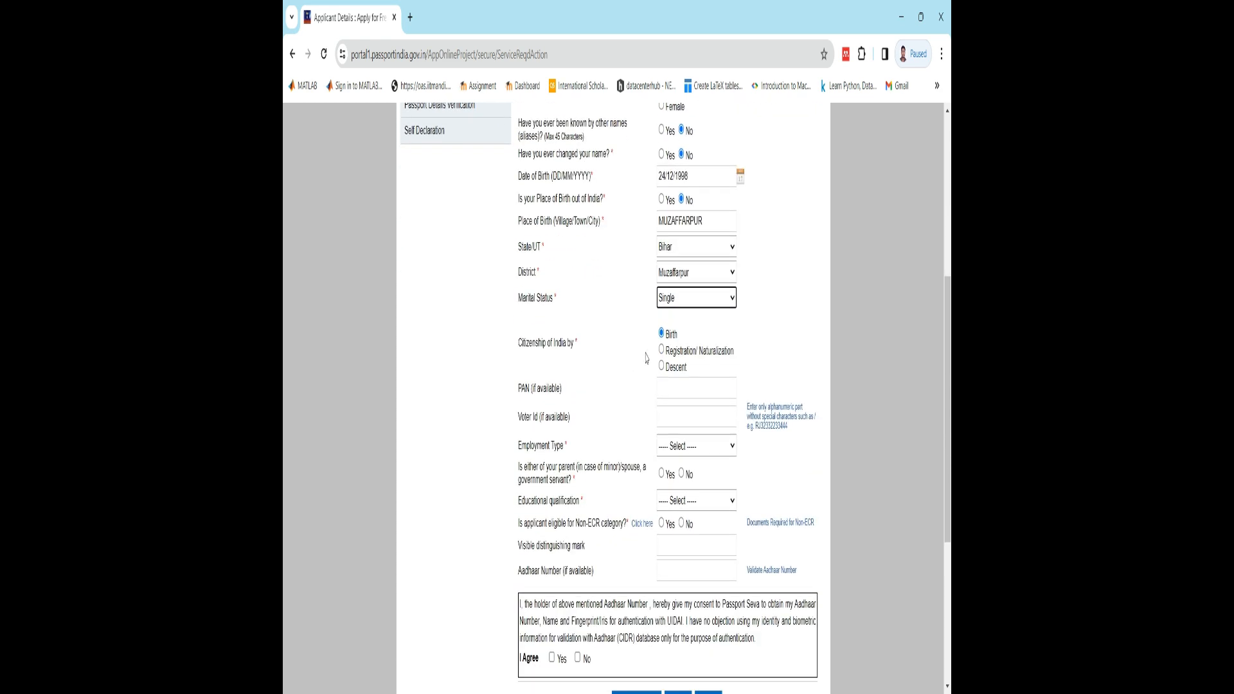
{"action": "left_click", "coordinate": [699, 395]}
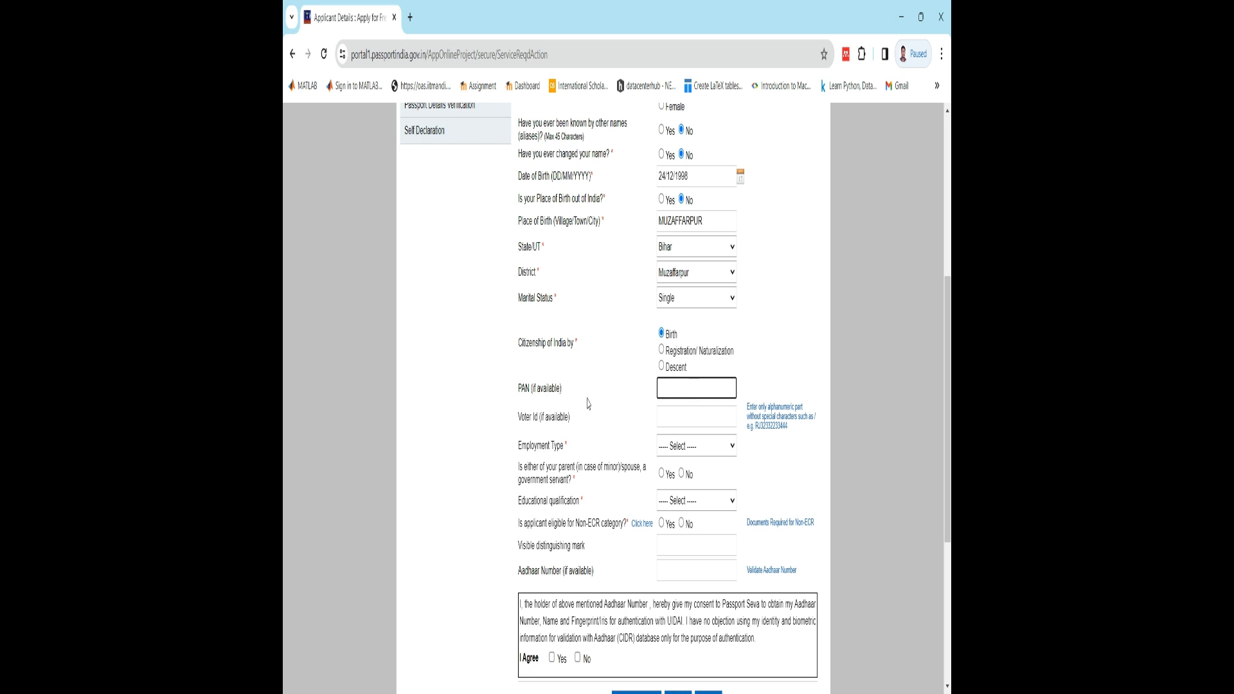
{"action": "left_click", "coordinate": [556, 421]}
{"action": "left_click", "coordinate": [690, 430]}
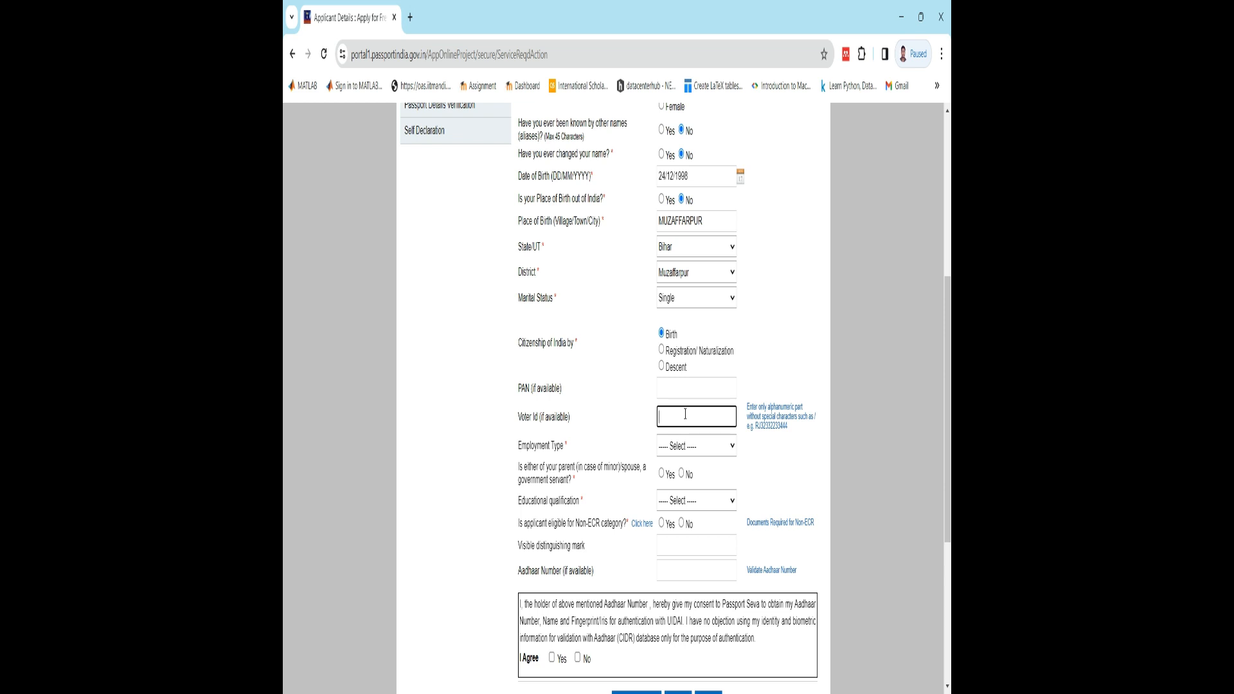
- Set the employment type to Student and answer Yes to the question about a parent or spouse being a government servant
{"action": "left_click", "coordinate": [678, 448]}
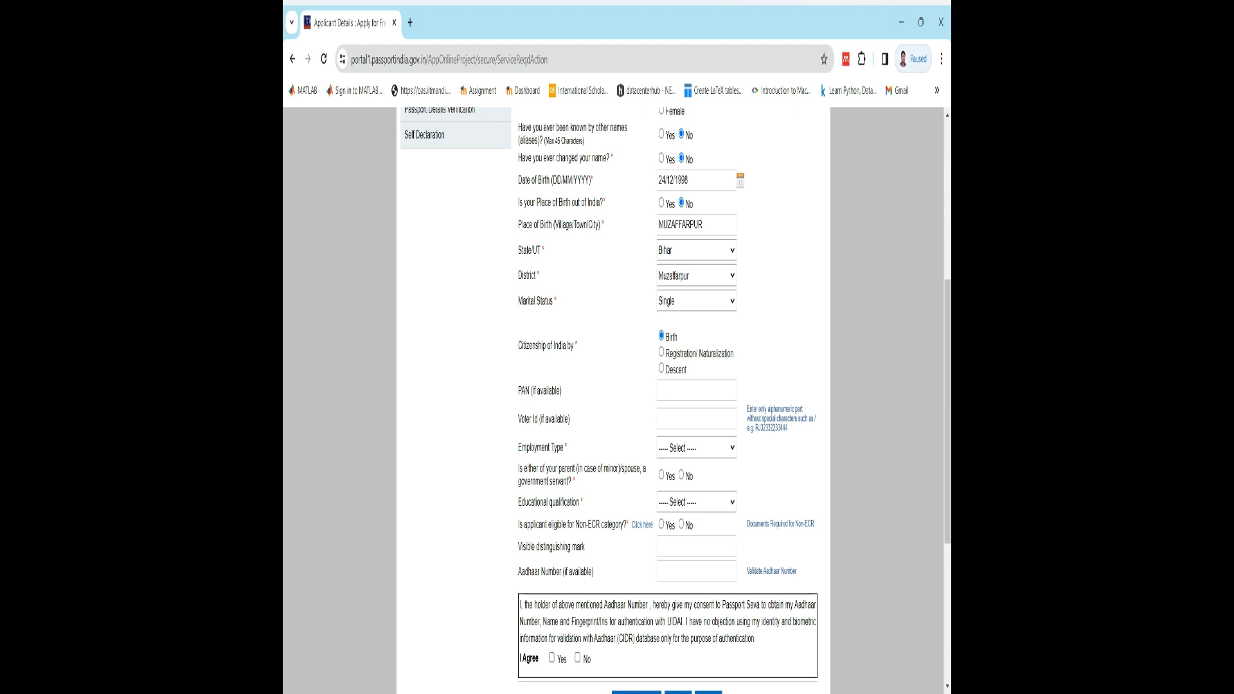
{"action": "left_click", "coordinate": [688, 443]}
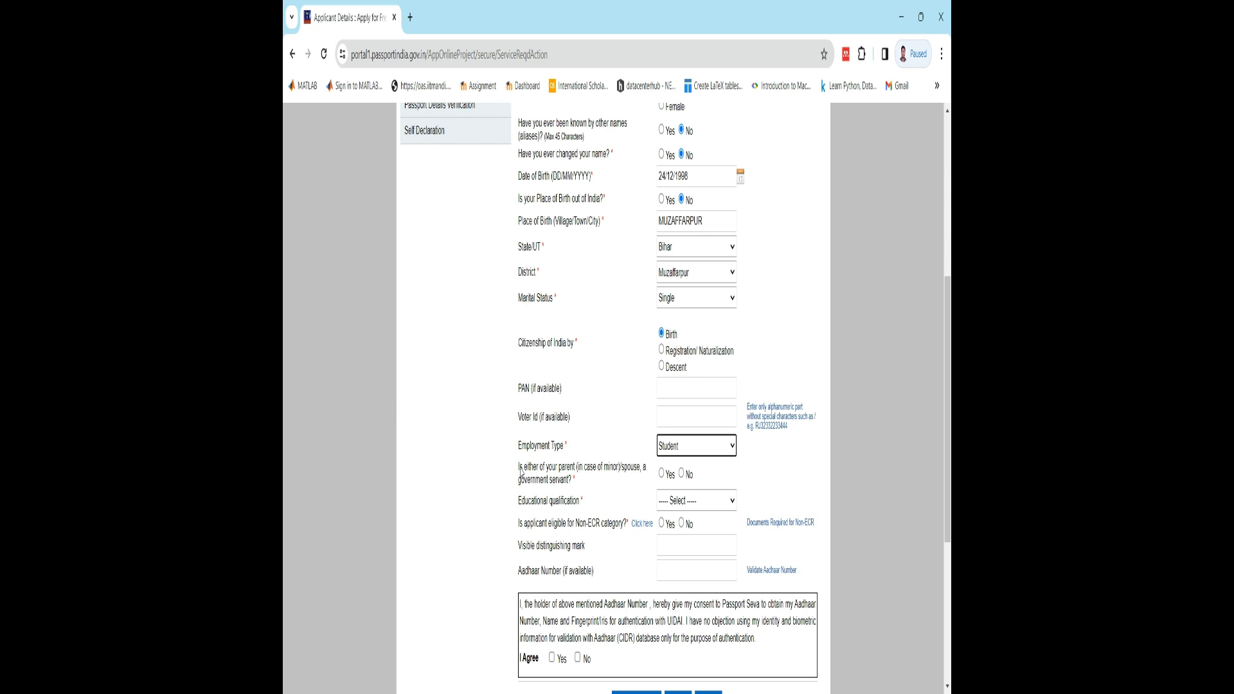
{"action": "left_click", "coordinate": [662, 474]}
- Set the educational qualification to Graduate And Above and mark the applicant as eligible for the Non-ECR category
{"action": "scroll", "coordinate": [688, 505], "scroll_direction": "down", "scroll_amount": 1}
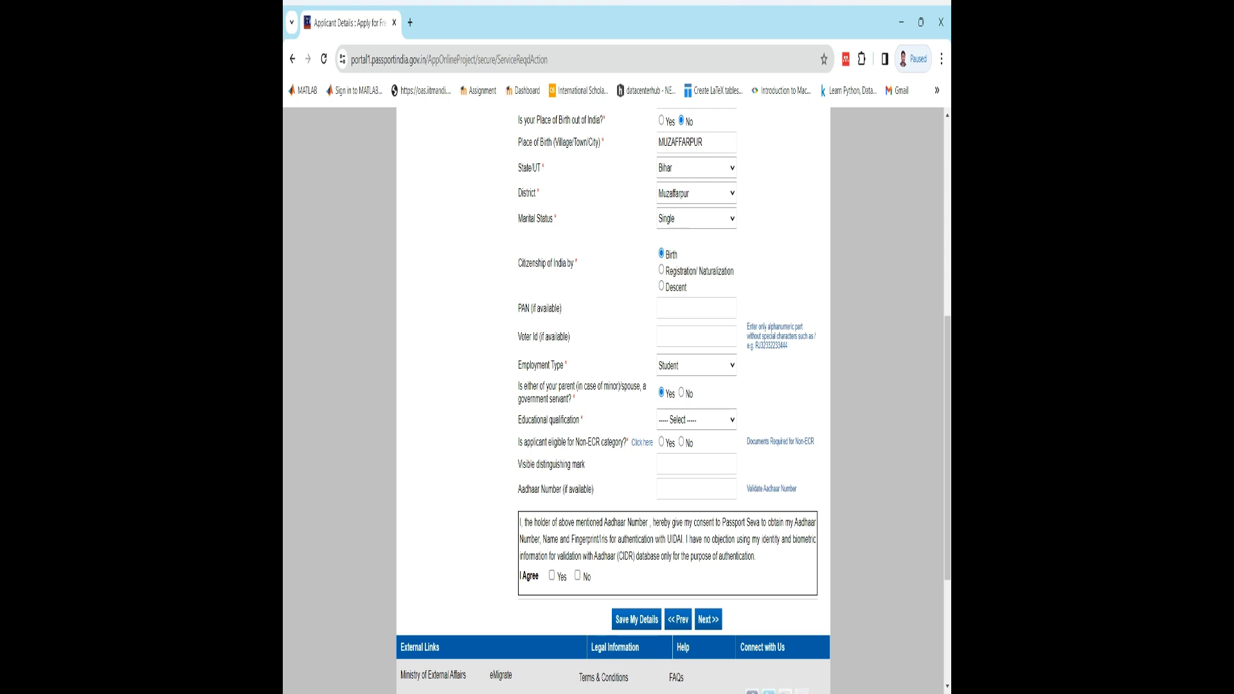
{"action": "left_click", "coordinate": [684, 454]}
{"action": "scroll", "coordinate": [614, 386], "scroll_direction": "down", "scroll_amount": 1}
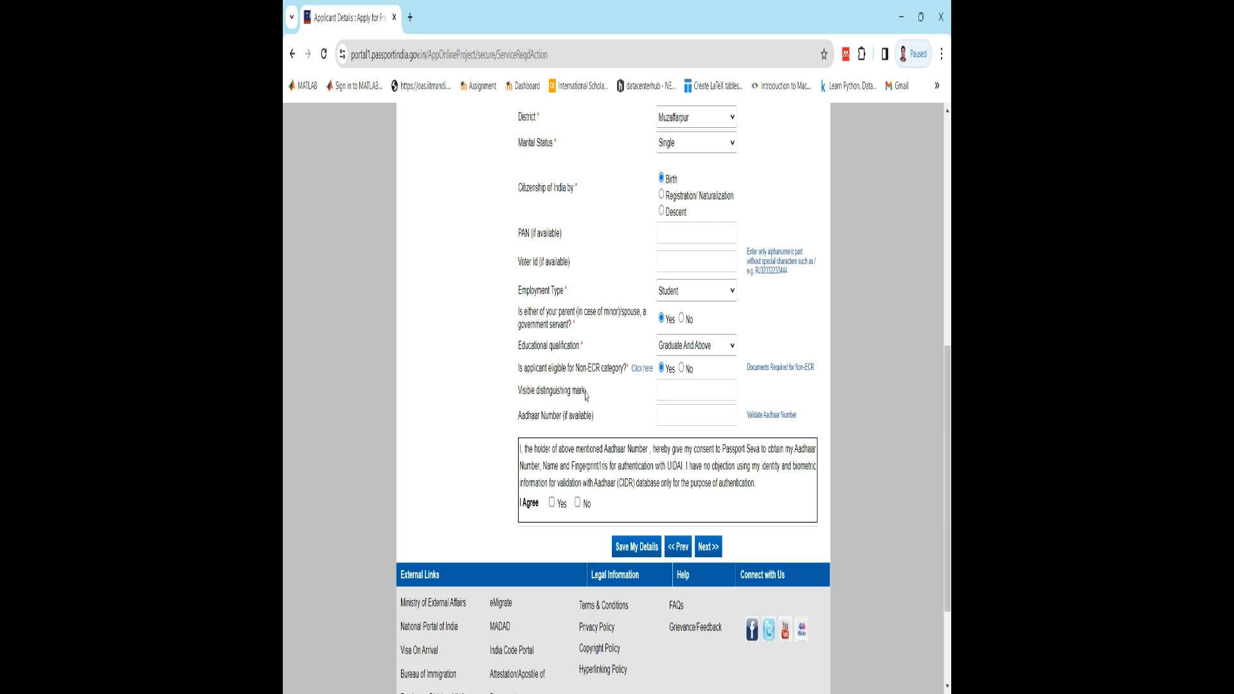
- Go through the visible distinguishing mark and Aadhaar number fields and continue to the Family Details page
{"action": "left_click_drag", "start_coordinate": [586, 394], "coordinate": [519, 399]}
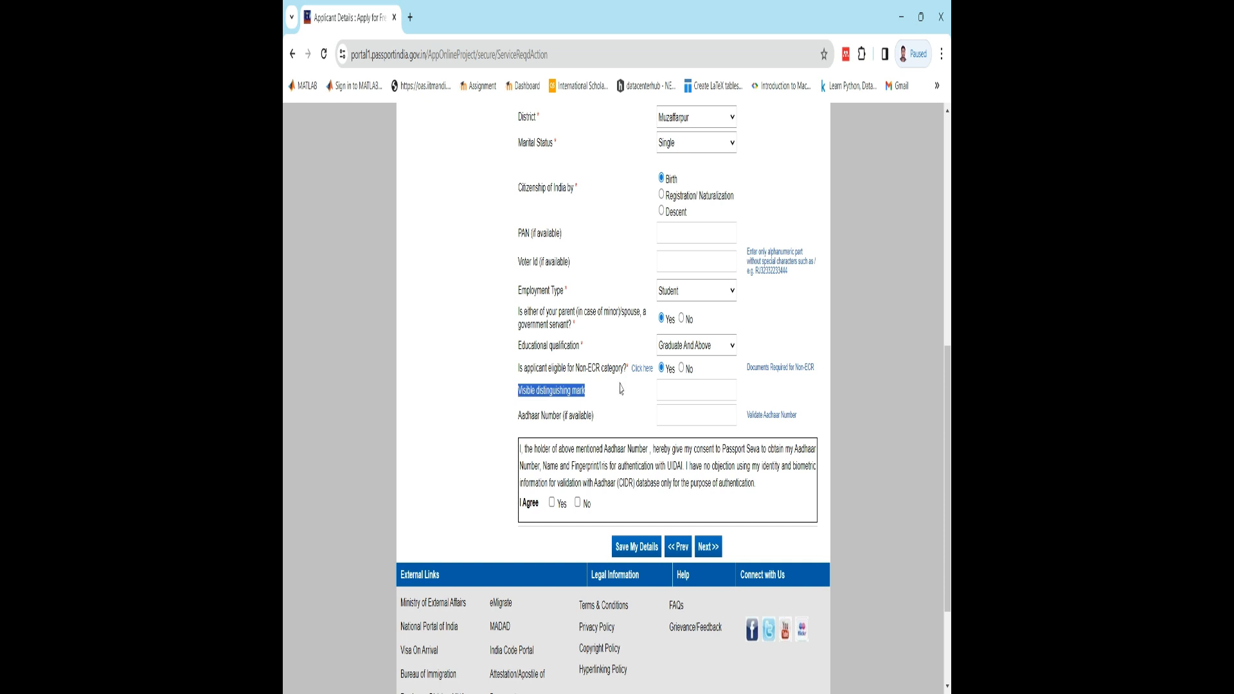
{"action": "left_click", "coordinate": [681, 391]}
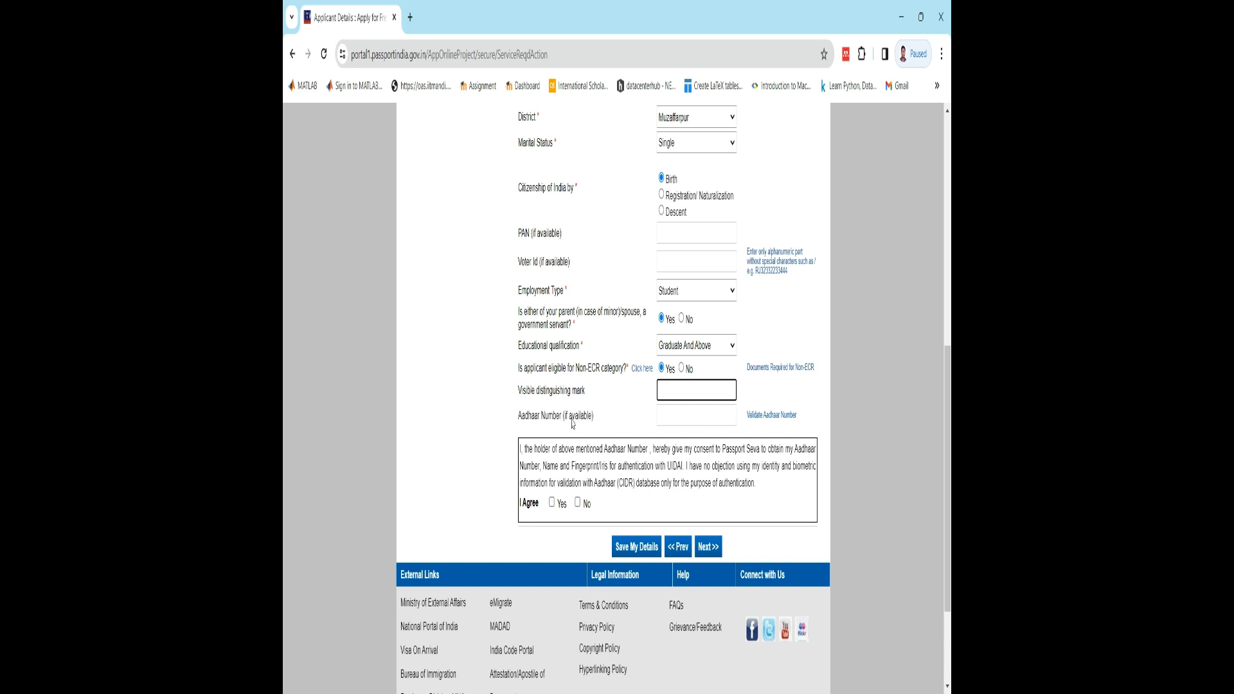
{"action": "left_click", "coordinate": [695, 423]}
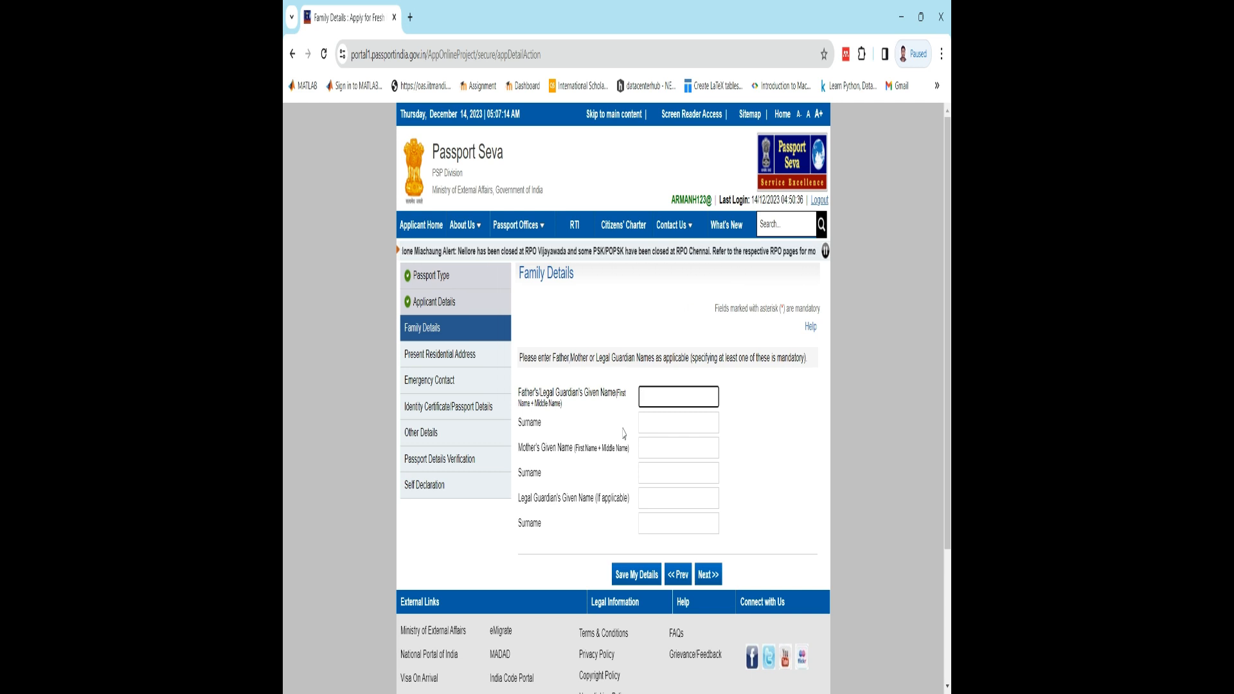
- Enter XYZ as both the given name and the surname of the father
{"action": "type", "text": "X"}
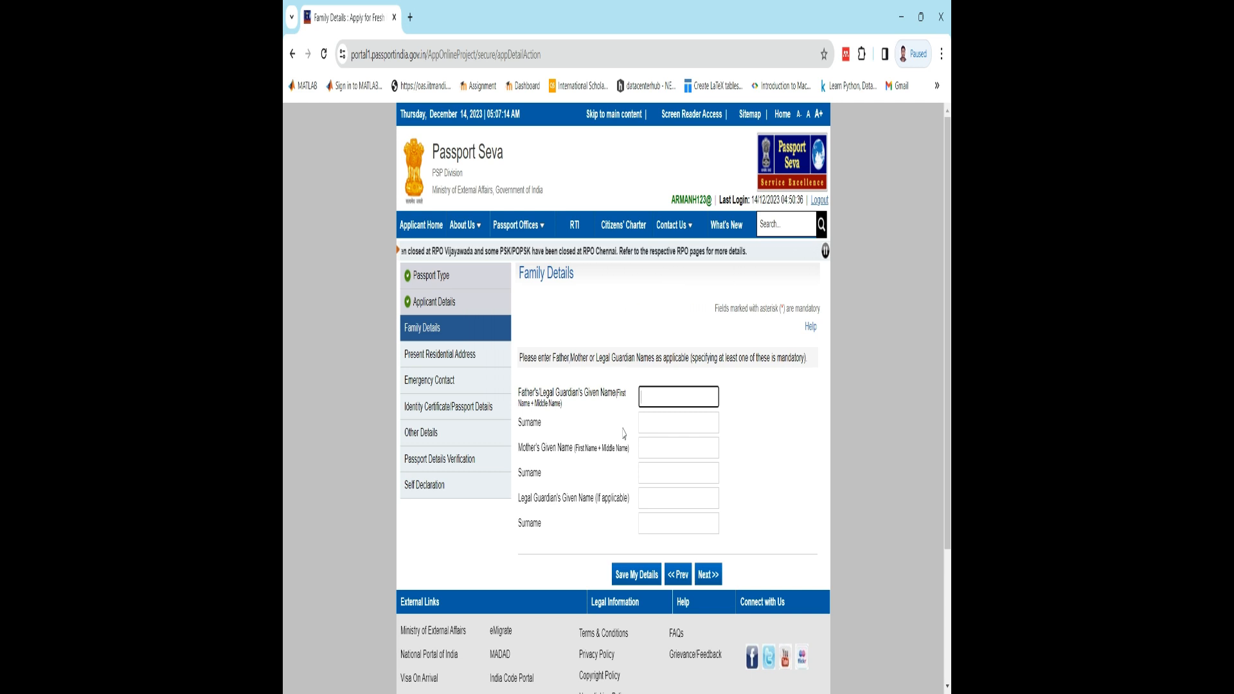
{"action": "type", "text": "YZ"}
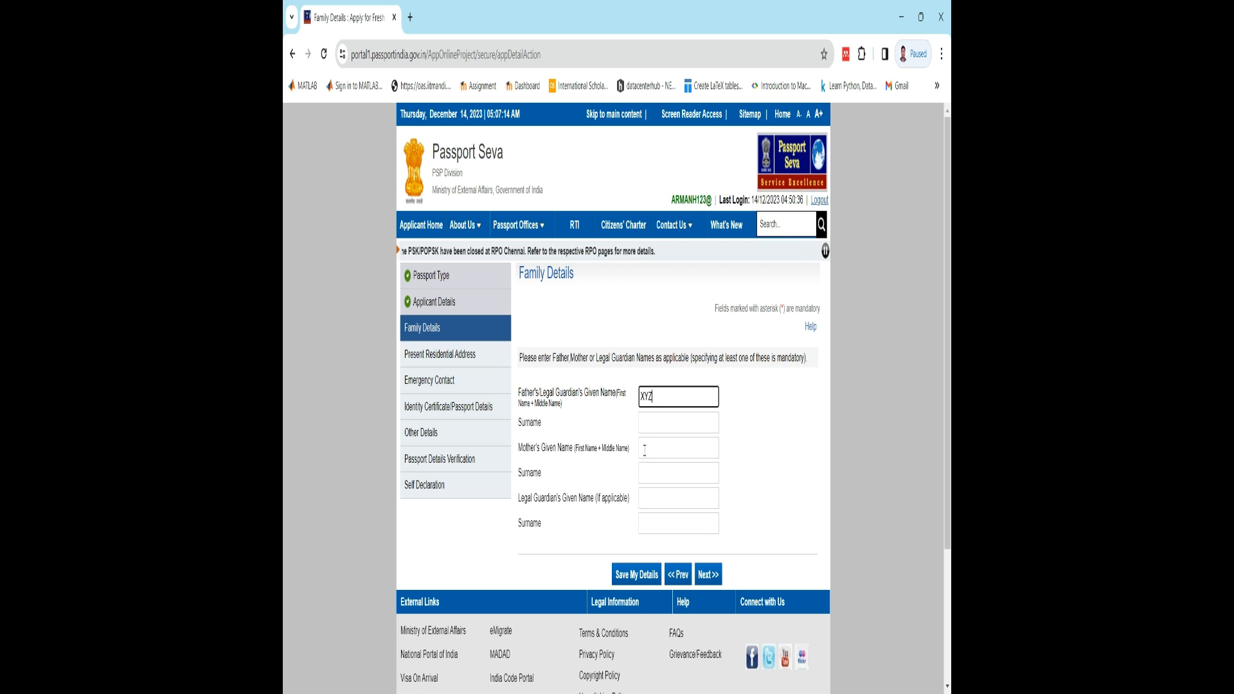
{"action": "left_click", "coordinate": [645, 430]}
- Enter XYZ as both the given name and the surname of the mother
{"action": "type", "text": "XYZ"}
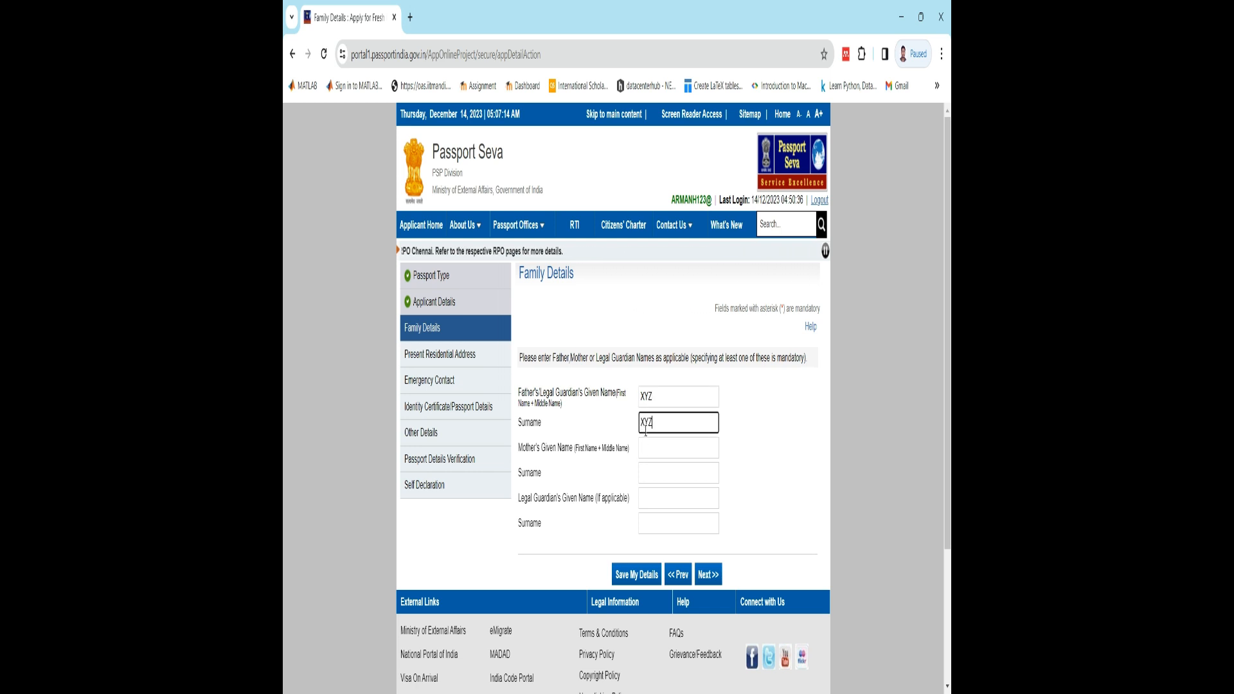
{"action": "left_click", "coordinate": [652, 457]}
{"action": "type", "text": "XYZ"}
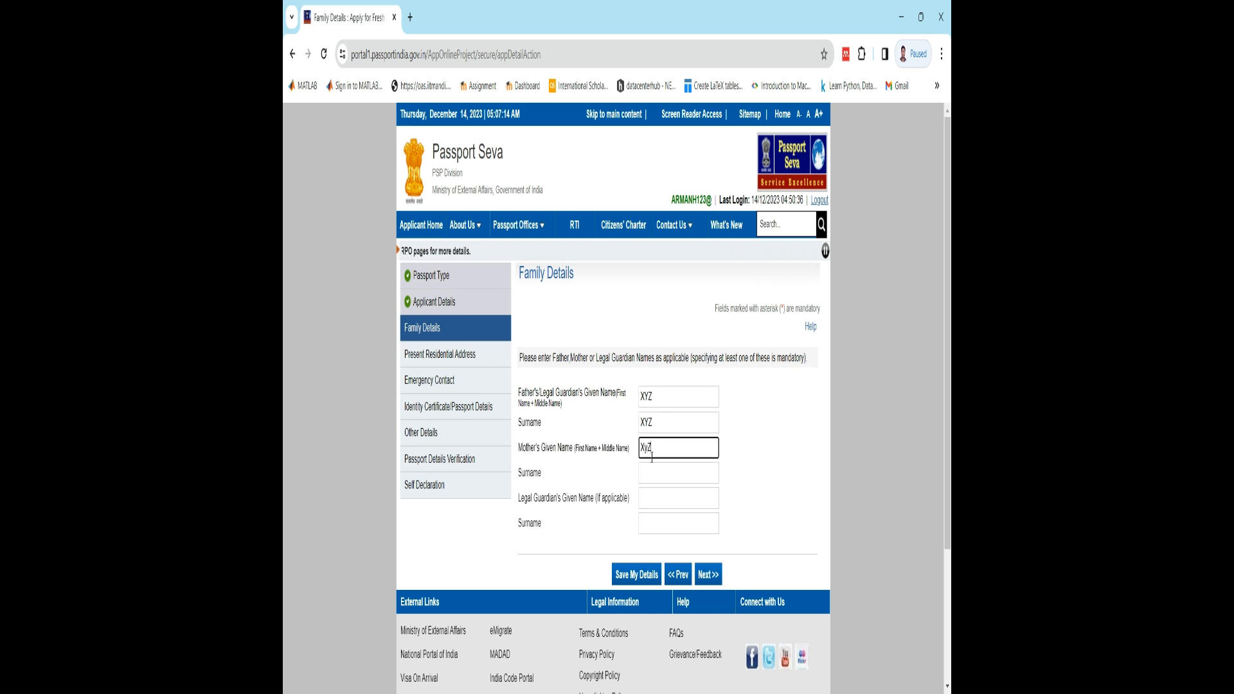
{"action": "left_click", "coordinate": [652, 483]}
{"action": "type", "text": "XY"}
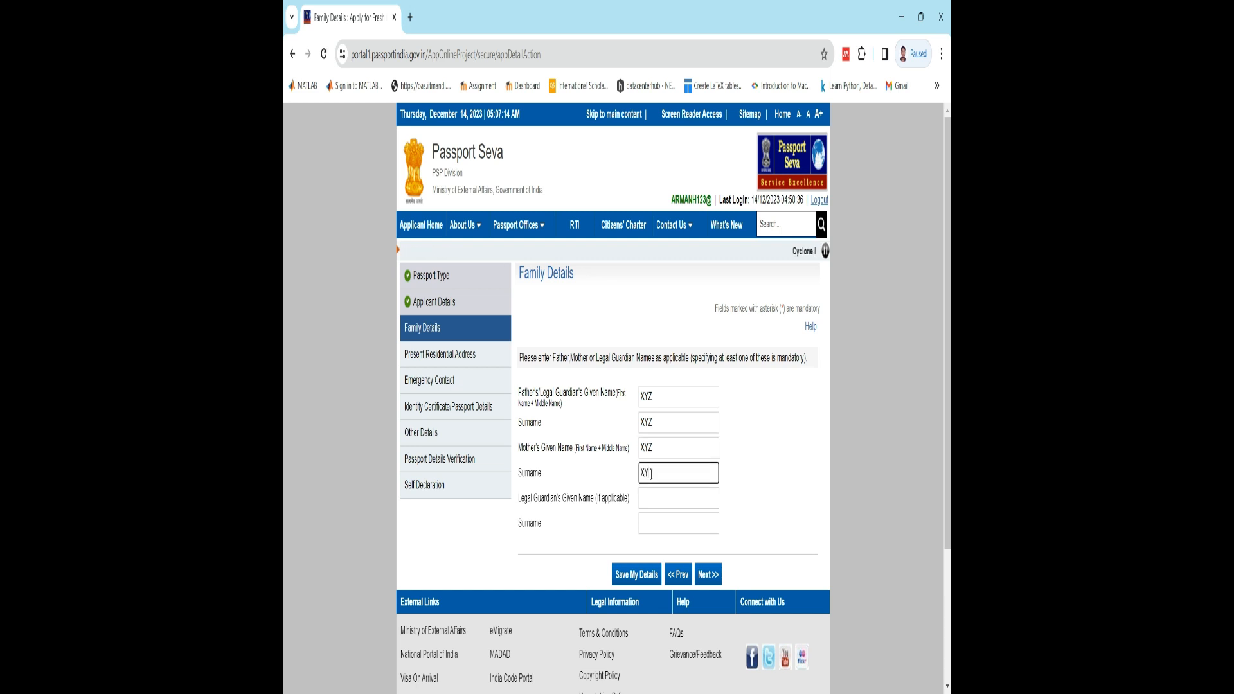
{"action": "type", "text": "Z"}
- Enter XYX as the legal guardian's given name and surname and continue to the Present Residential Address page
{"action": "left_click", "coordinate": [654, 502]}
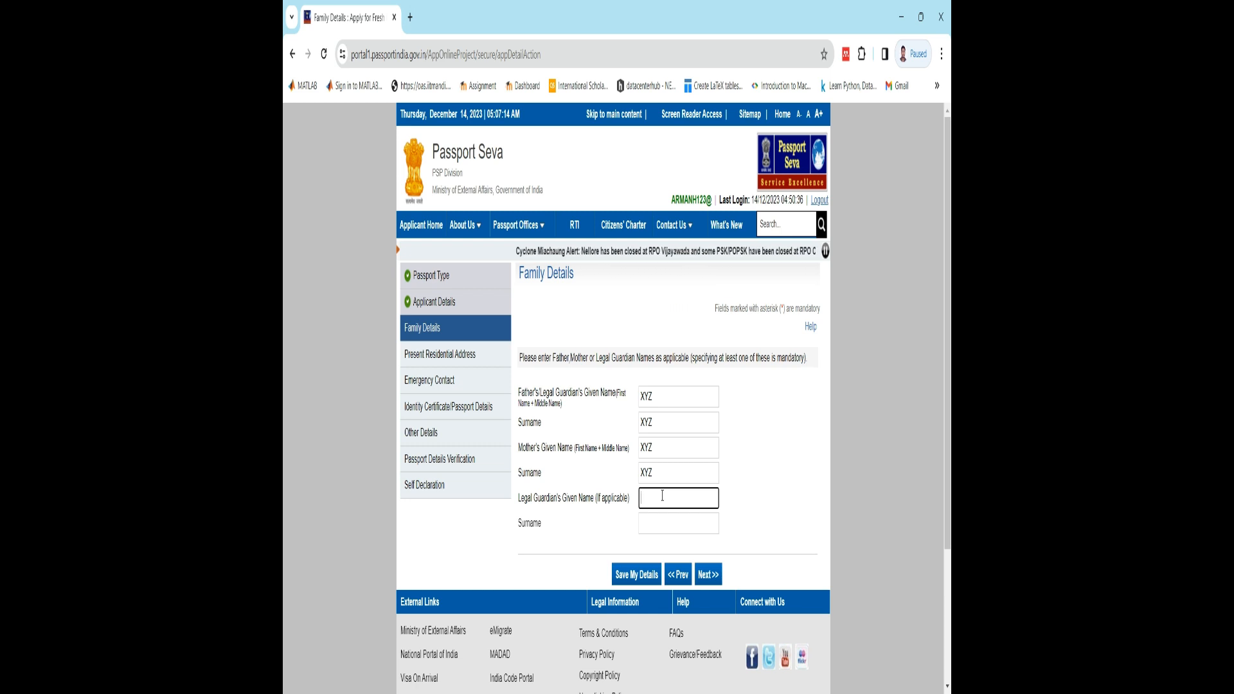
{"action": "type", "text": "XYX"}
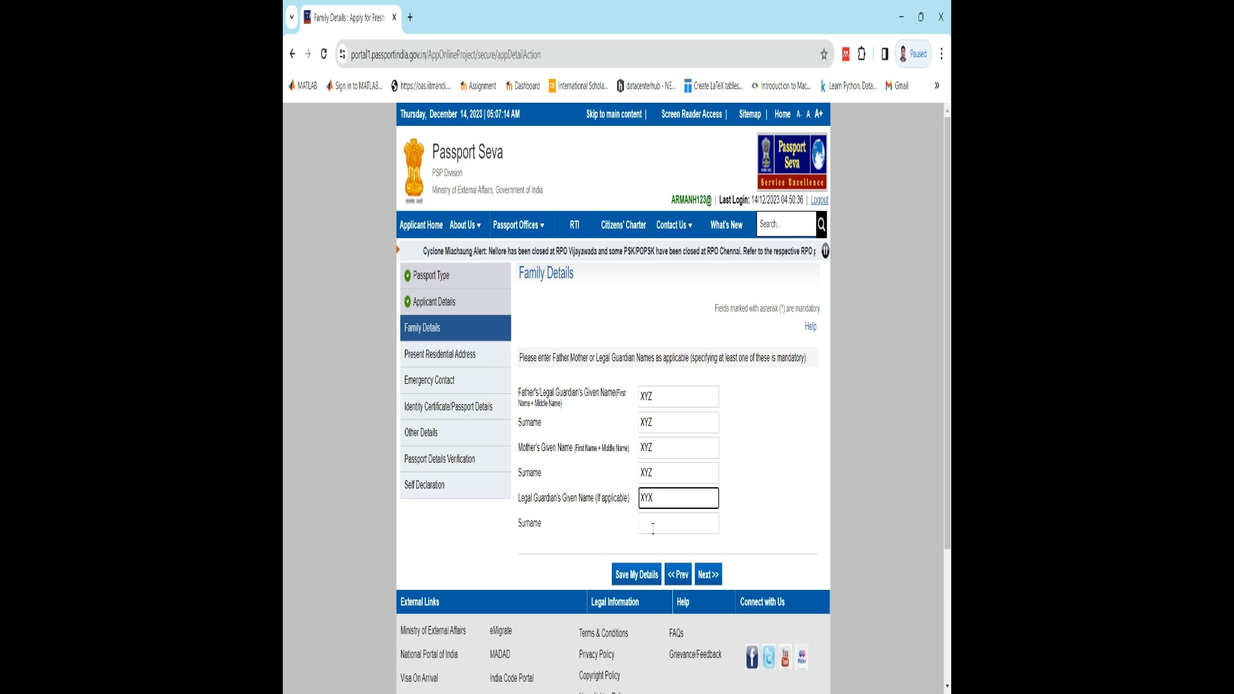
{"action": "left_click", "coordinate": [653, 528]}
{"action": "type", "text": "XYX"}
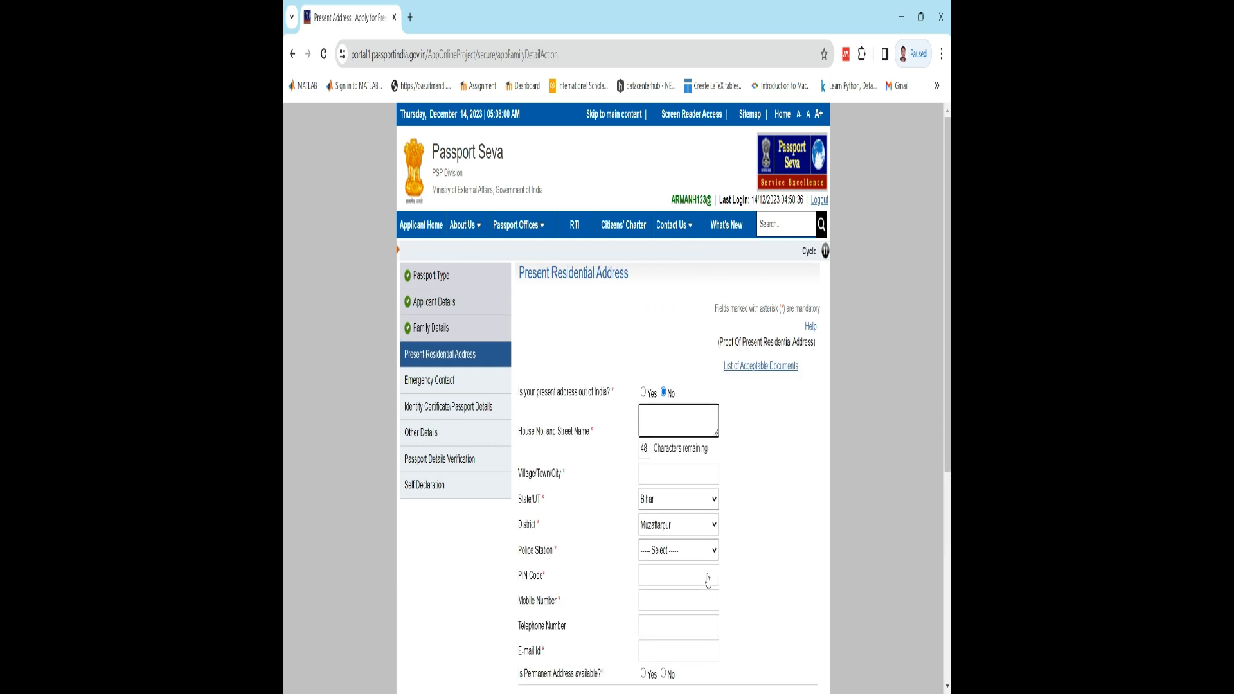
- Fill in the house number and the village, town or city of the present residential address
{"action": "scroll", "coordinate": [638, 506], "scroll_direction": "down", "scroll_amount": 1}
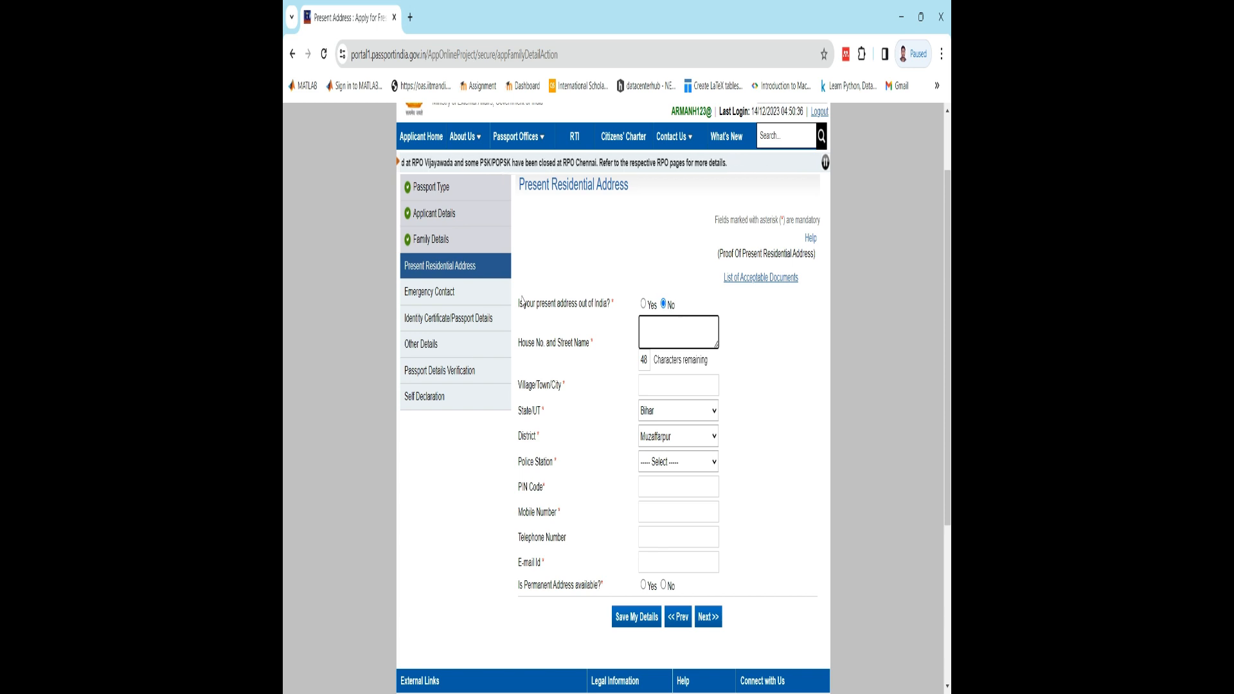
{"action": "left_click", "coordinate": [662, 338]}
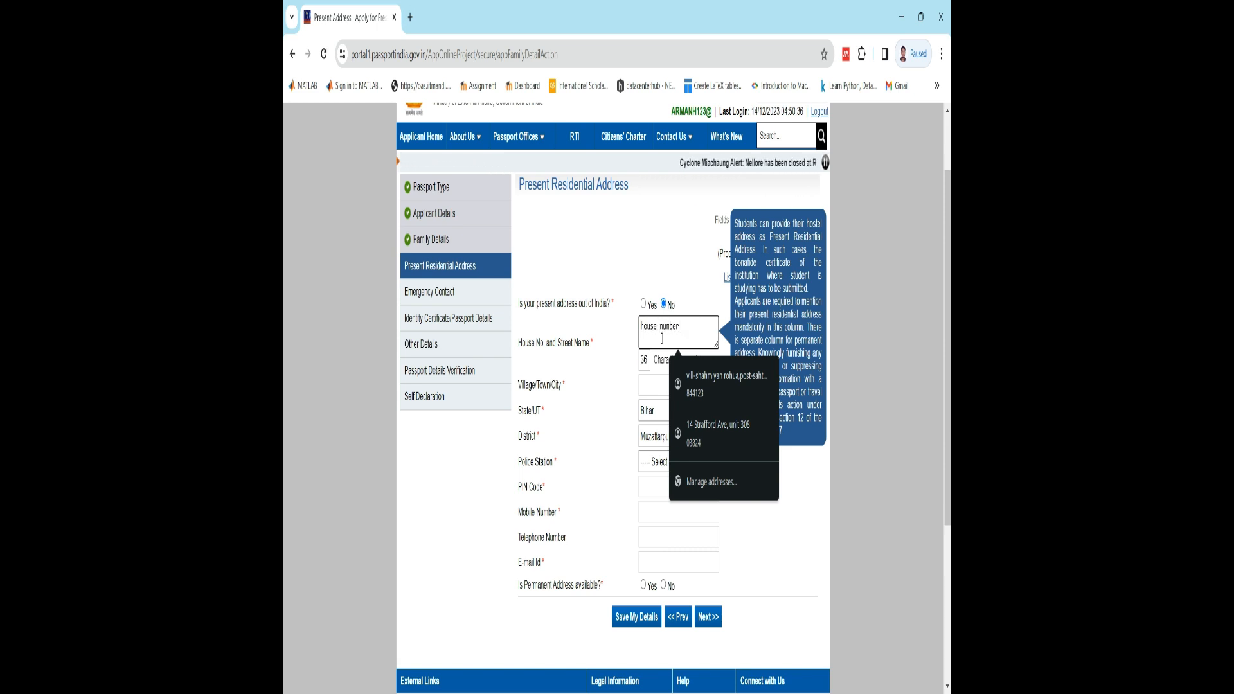
{"action": "type", "text": "8,"}
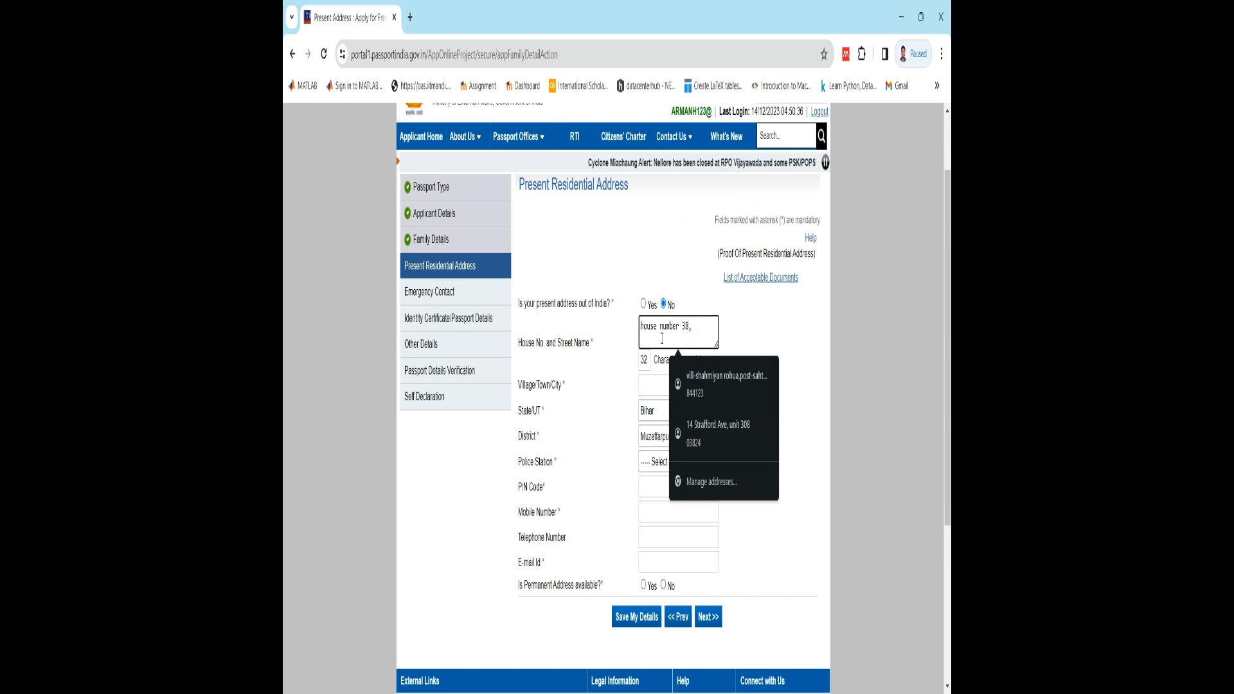
{"action": "key", "text": "BackSpace"}
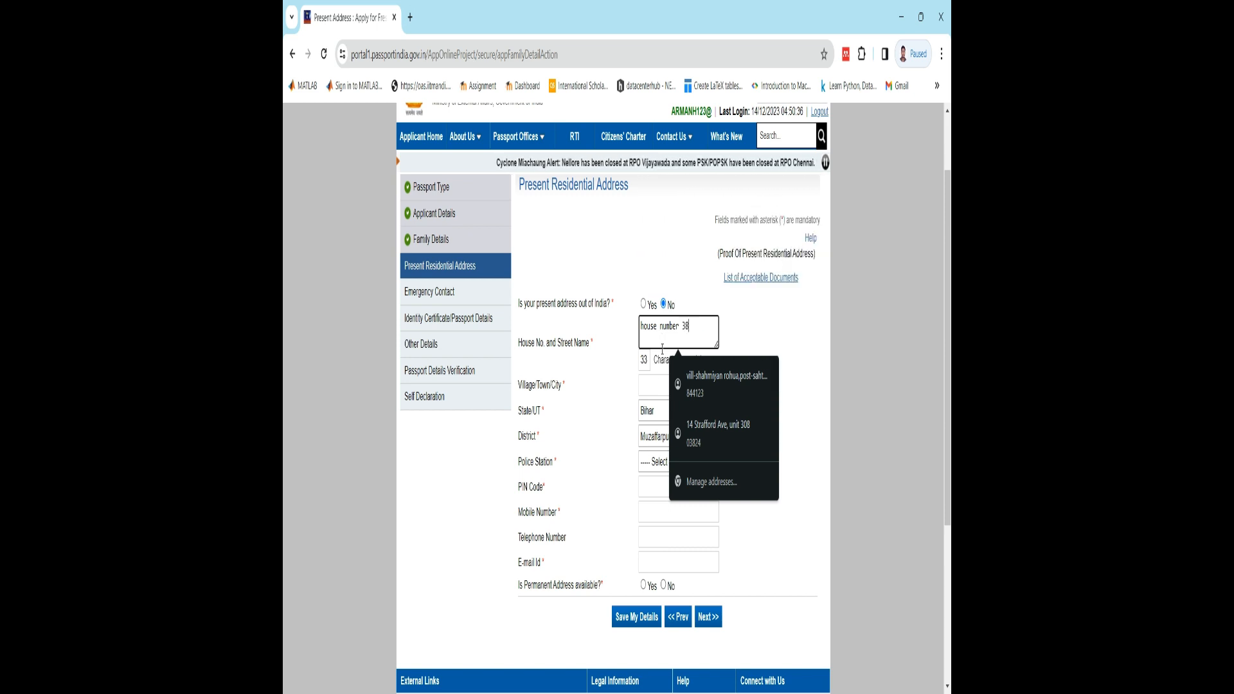
{"action": "left_click", "coordinate": [657, 386]}
{"action": "type", "text": "Mu"}
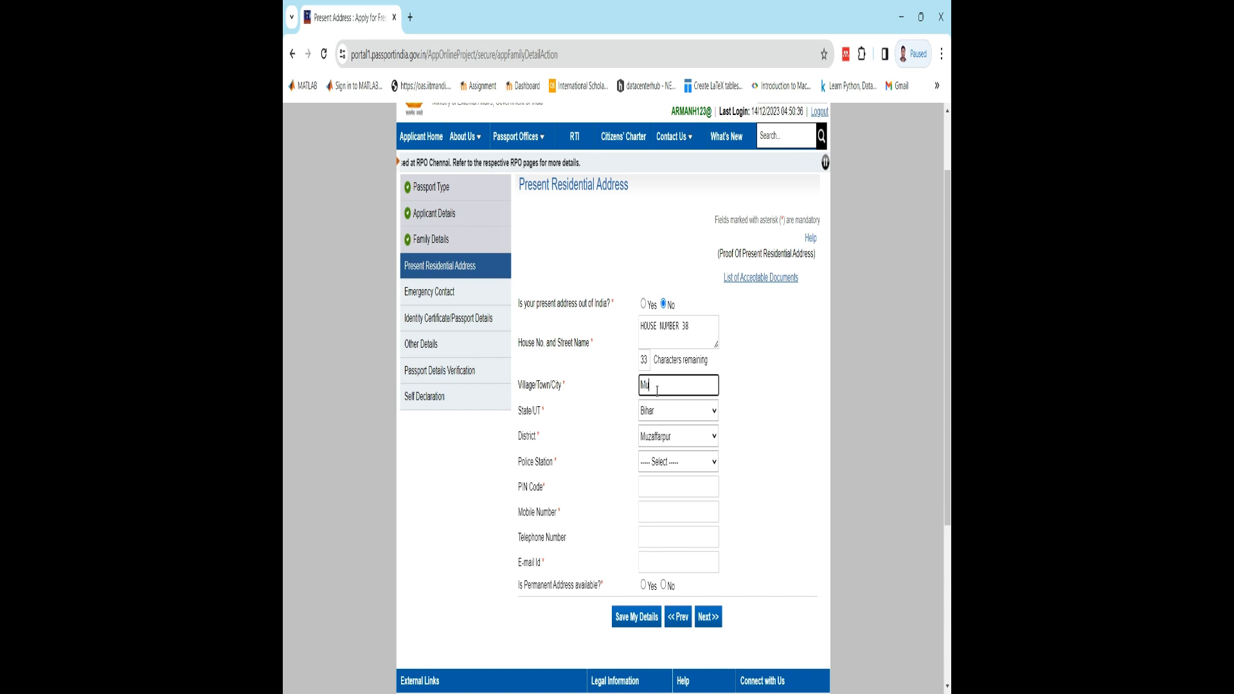
{"action": "type", "text": "zaffarpur"}
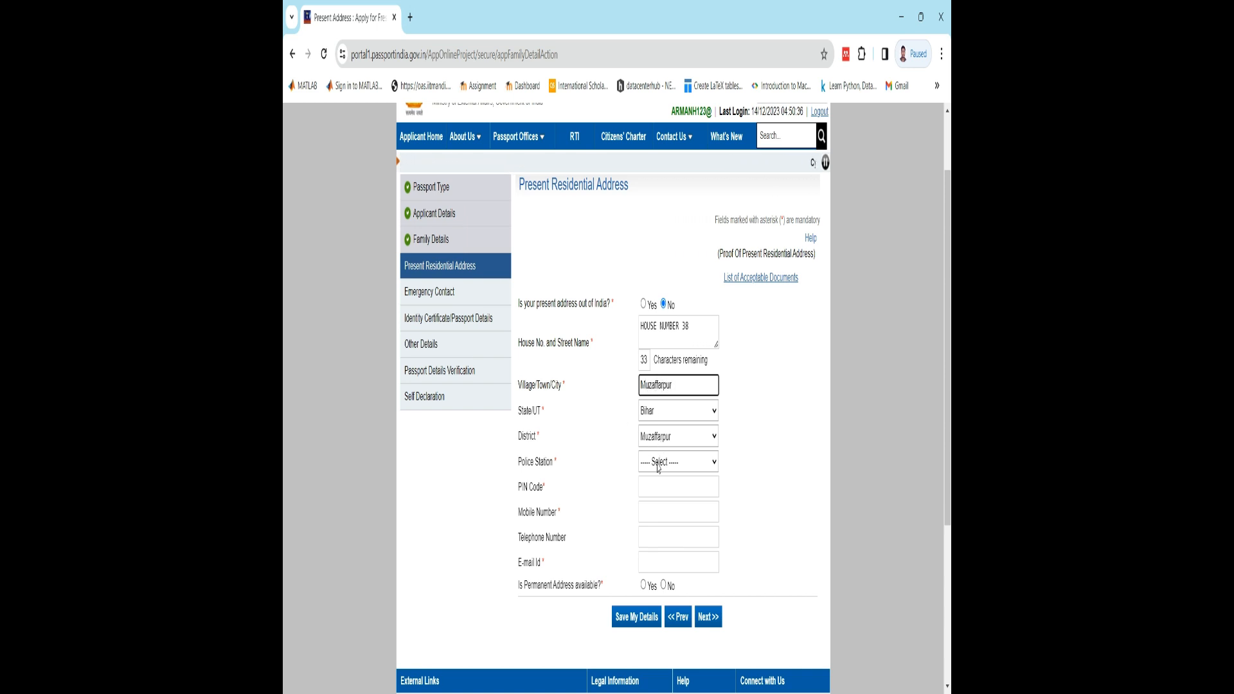
- Select KAZI MOHMADPUR as the police station and enter the postal PIN code of the present address
{"action": "left_click", "coordinate": [657, 468]}
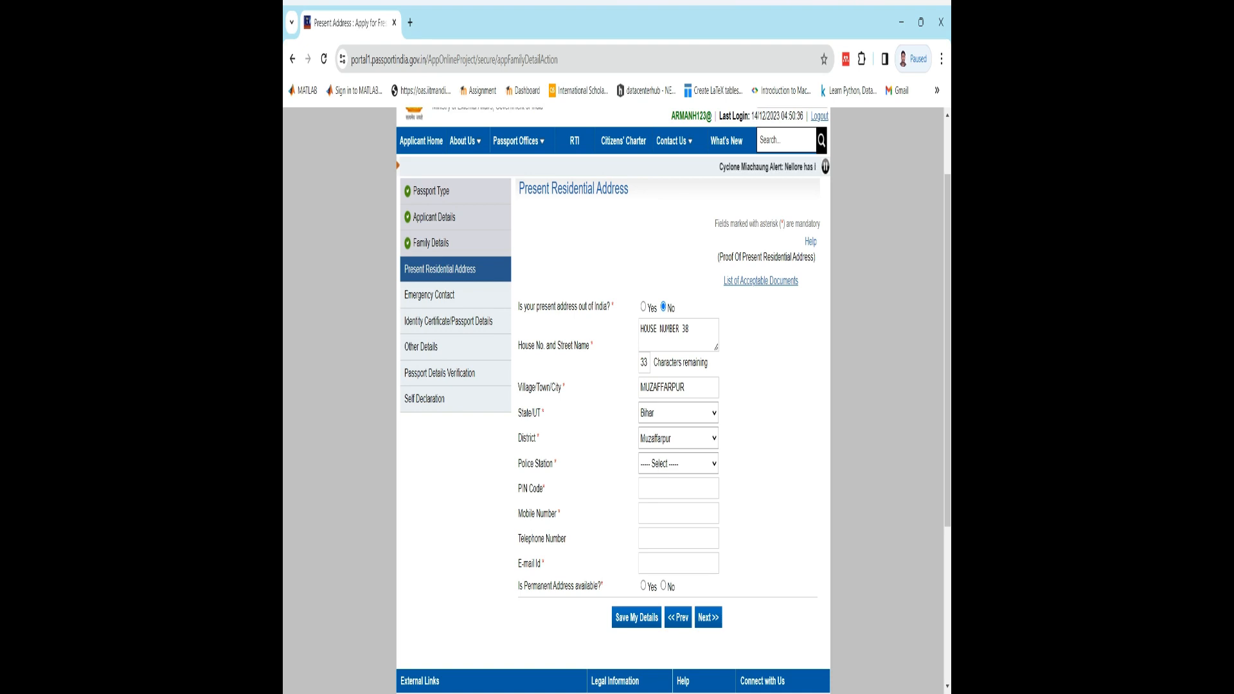
{"action": "left_click", "coordinate": [670, 495]}
{"action": "left_click", "coordinate": [670, 494]}
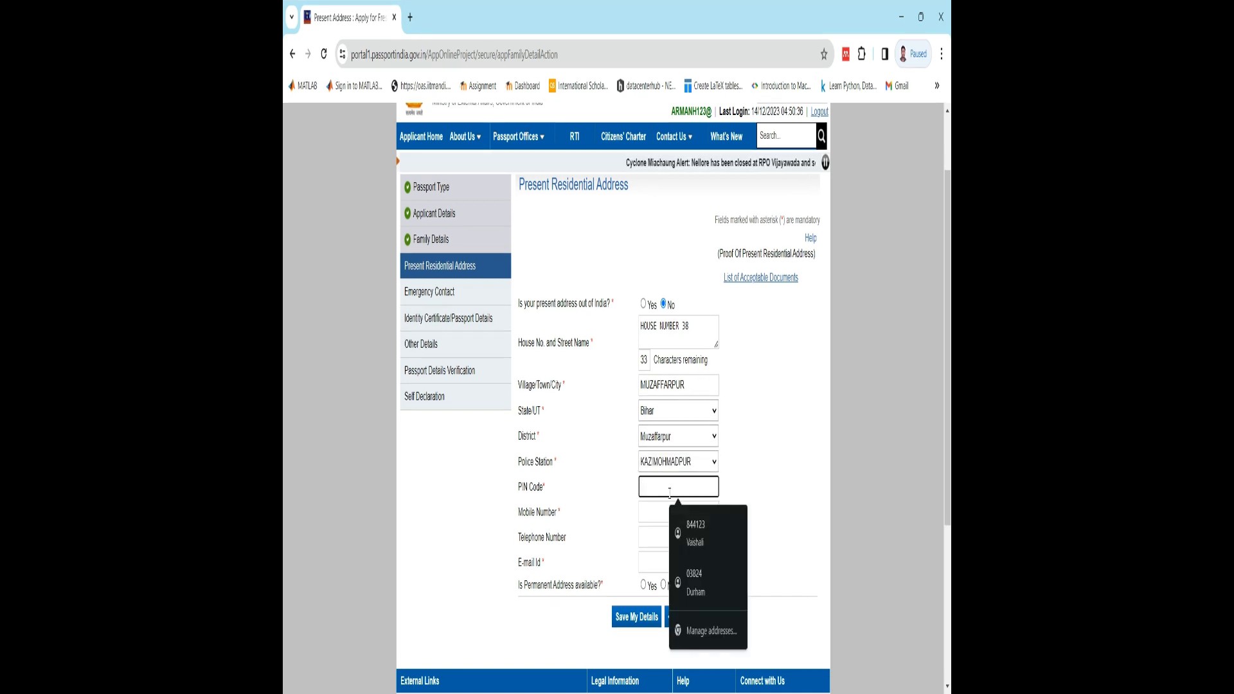
{"action": "type", "text": "842002"}
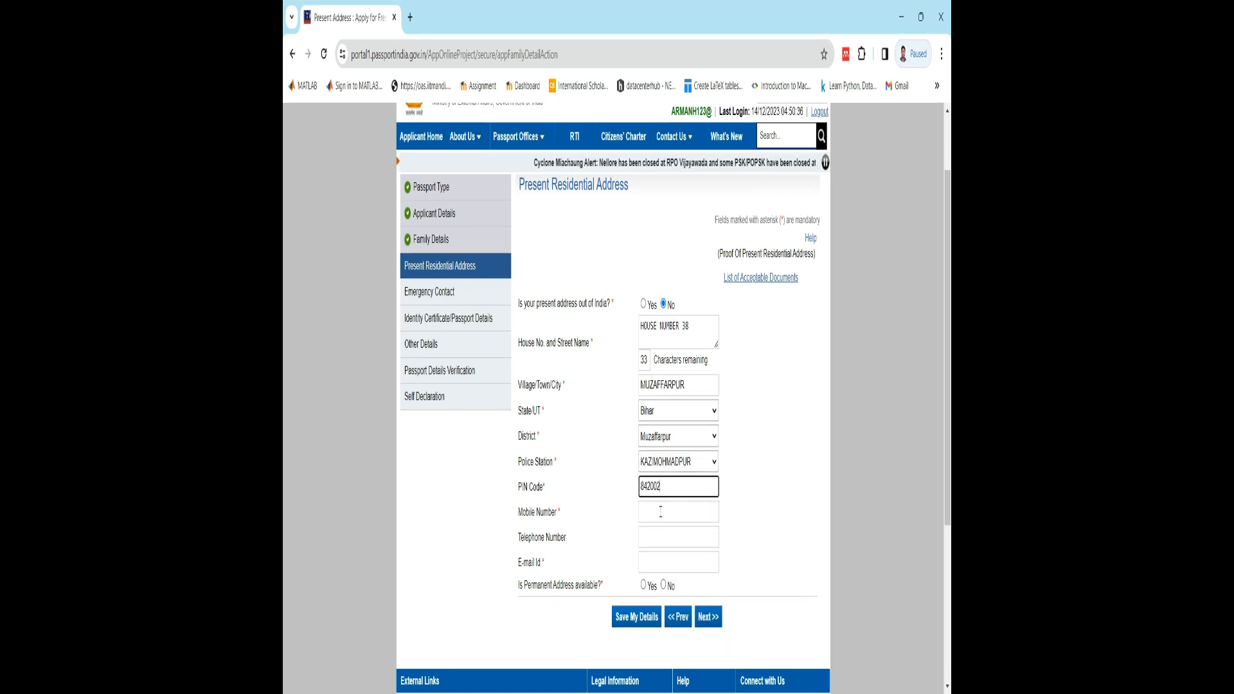
- Fill in the applicant's mobile number without the leading zero and paste the applicant's e-mail address
{"action": "left_click", "coordinate": [660, 513]}
{"action": "left_click", "coordinate": [703, 558]}
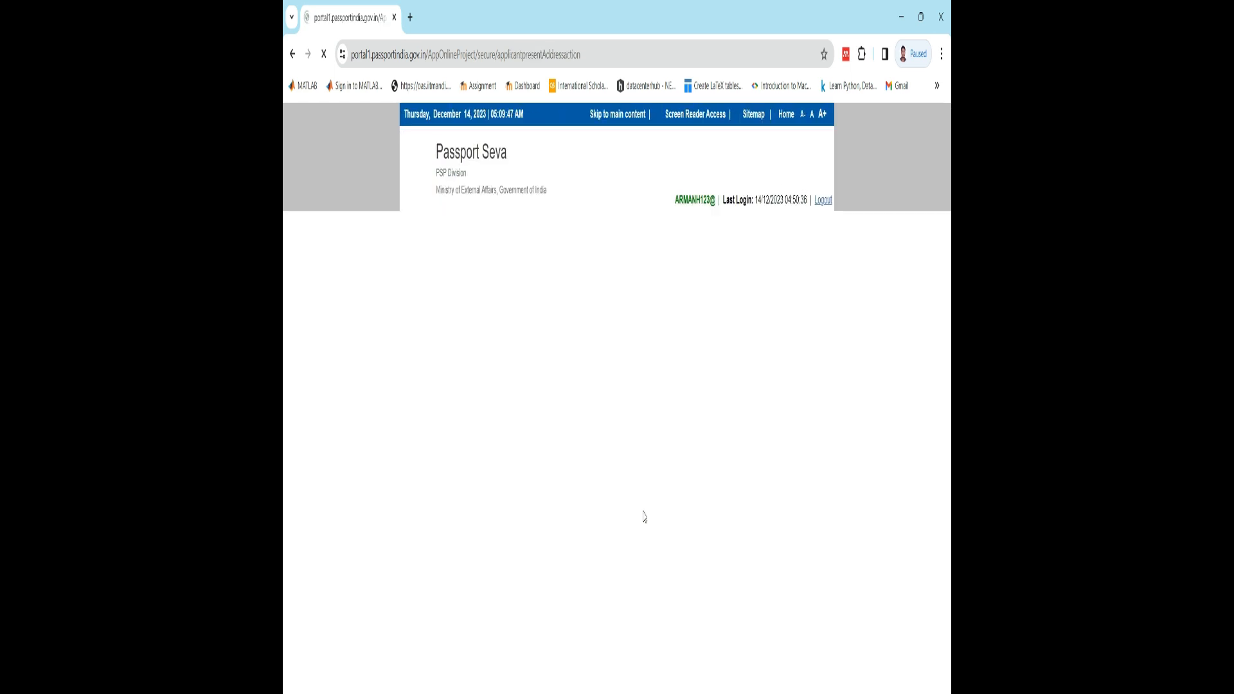
{"action": "left_click", "coordinate": [645, 517]}
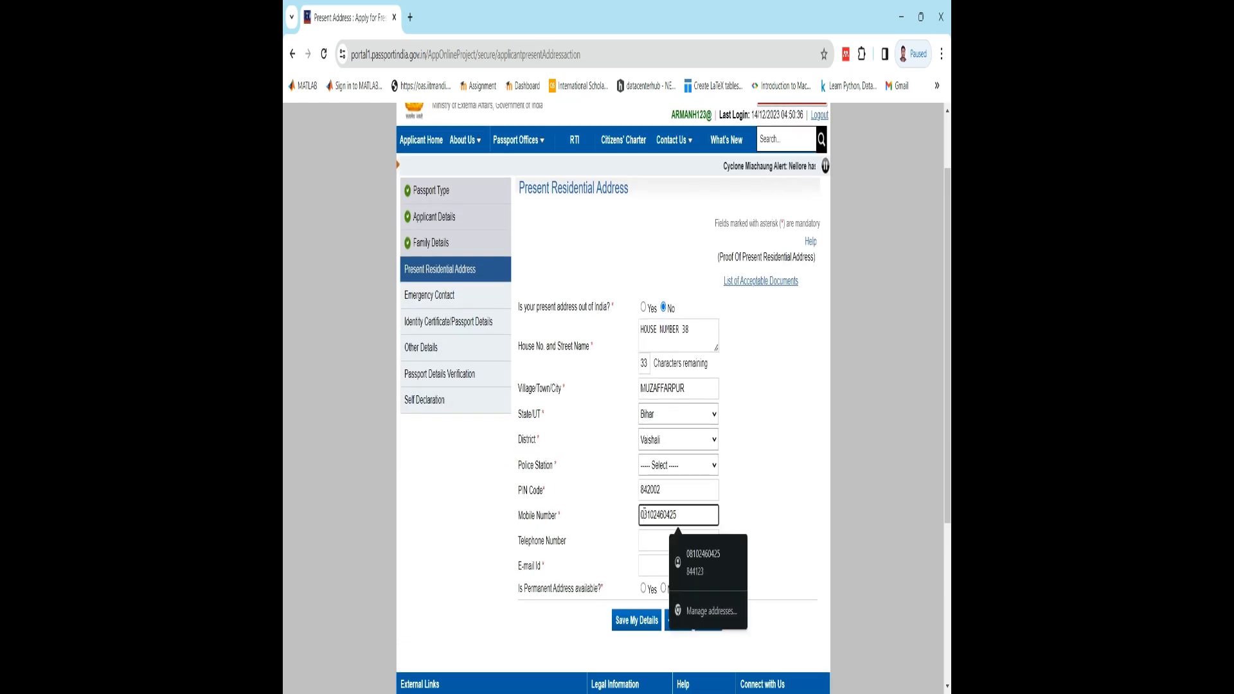
{"action": "key", "text": "BackSpace"}
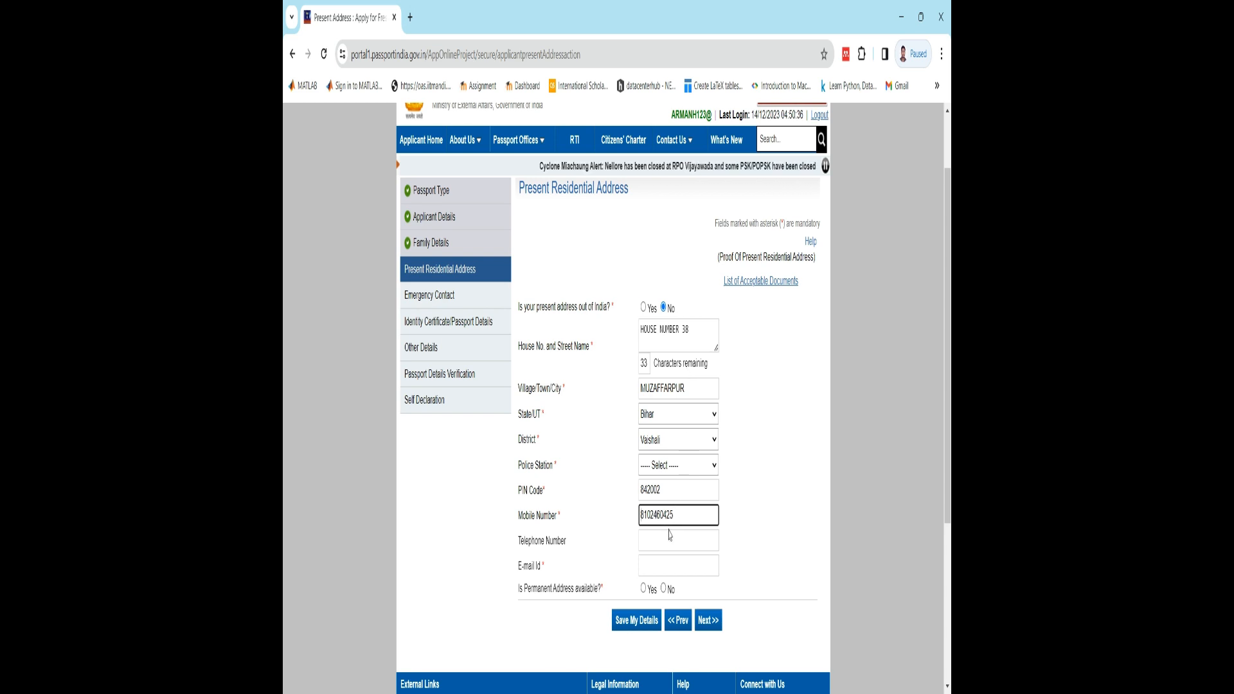
{"action": "left_click", "coordinate": [653, 567]}
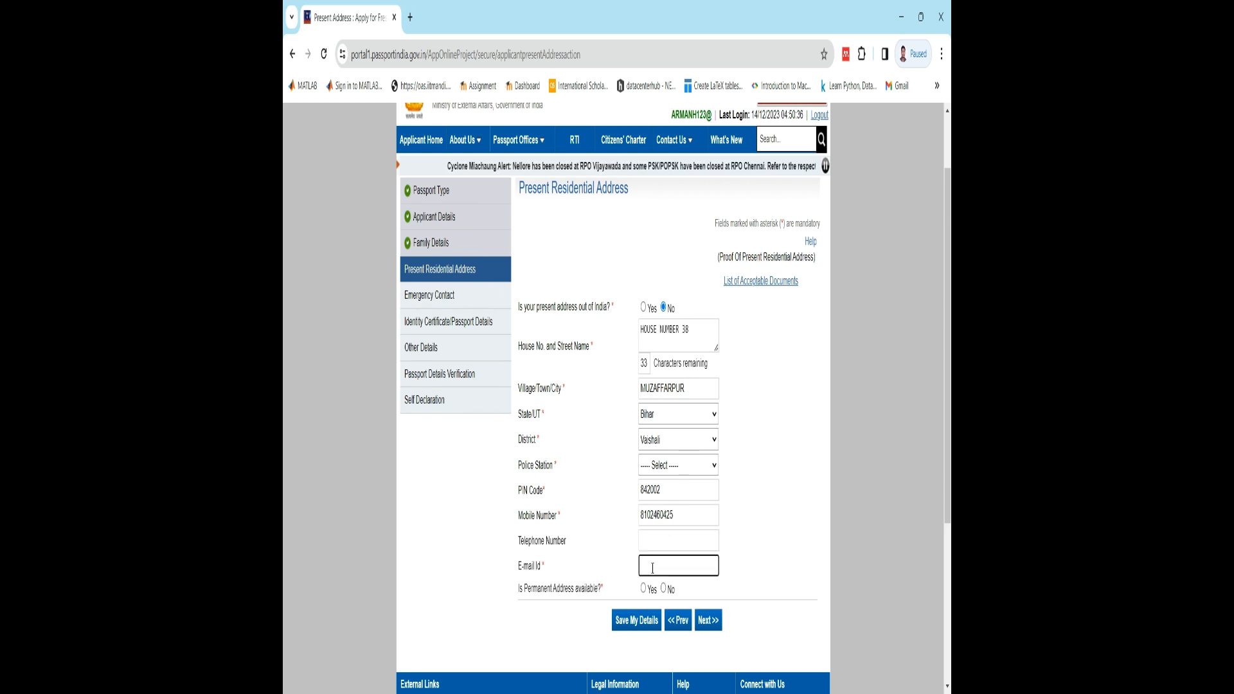
{"action": "key", "text": "ctrl+v"}
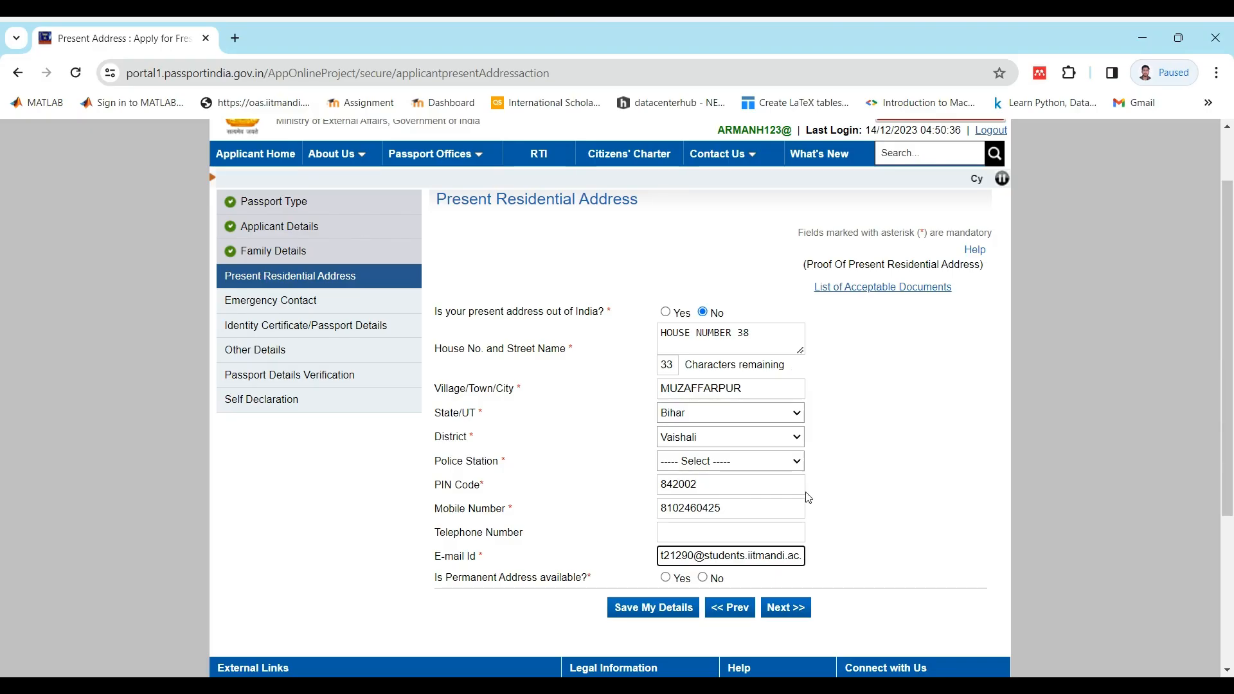
- Mark the permanent address as available and as the same as the present address
{"action": "scroll", "coordinate": [720, 504], "scroll_direction": "down", "scroll_amount": 3}
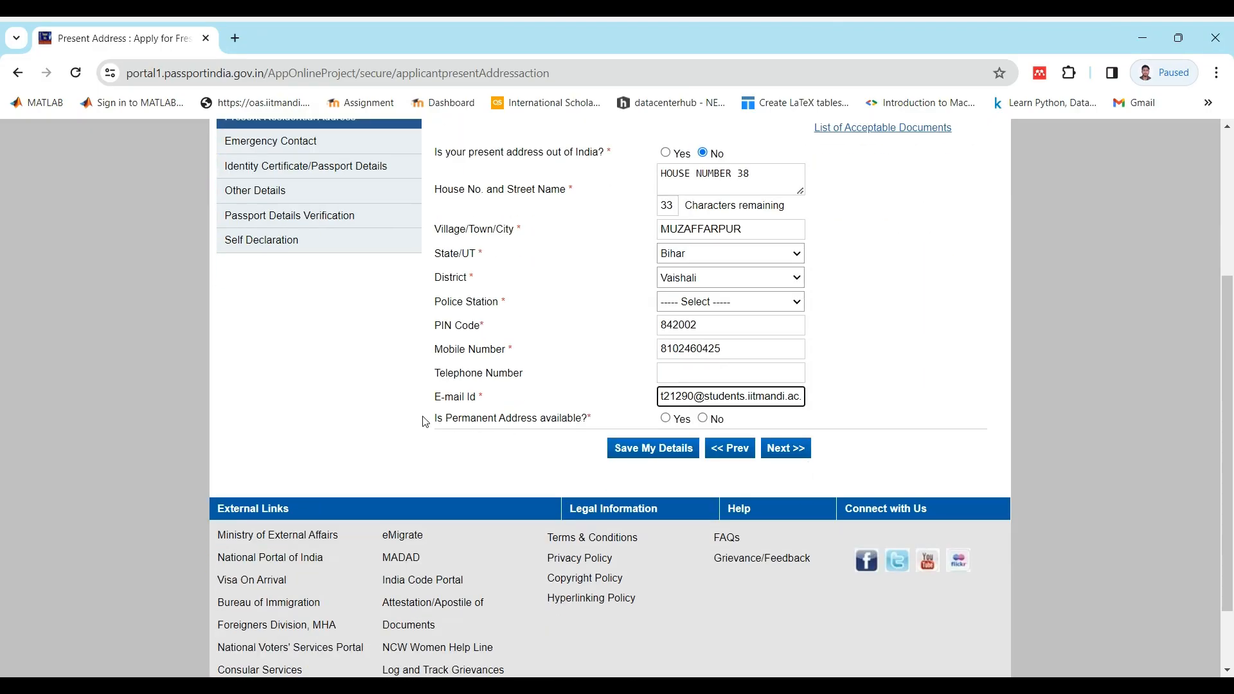
{"action": "left_click", "coordinate": [666, 418]}
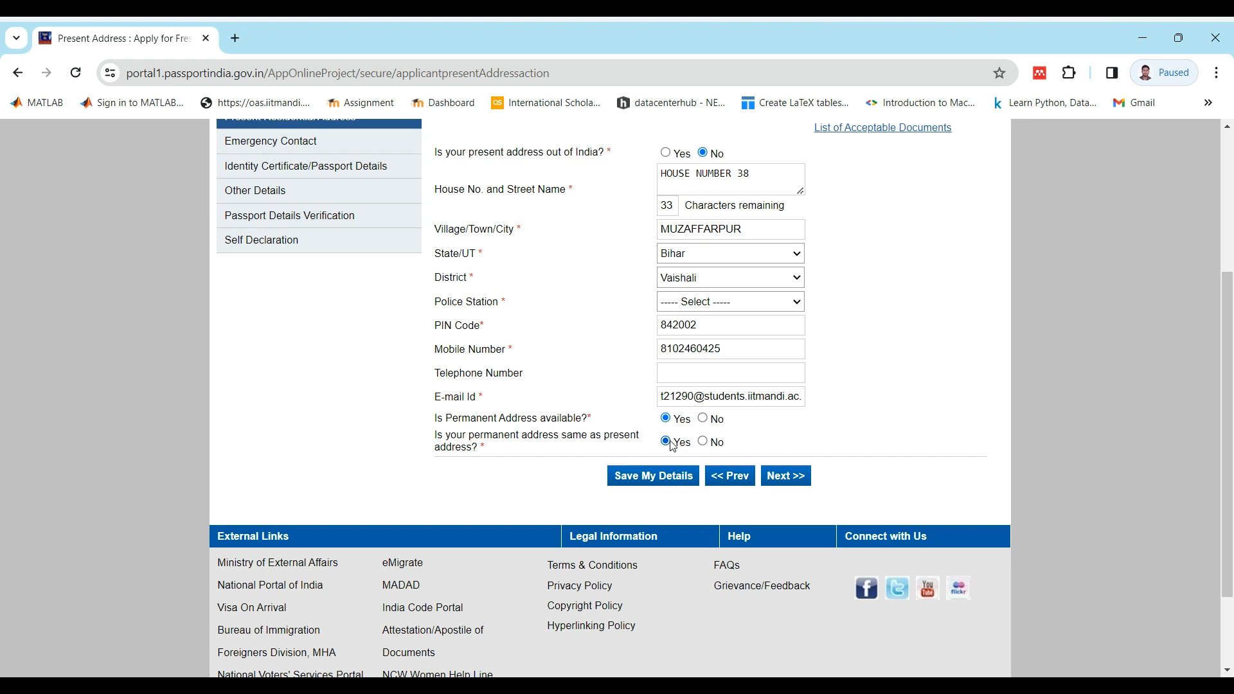
{"action": "double_click", "coordinate": [714, 443]}
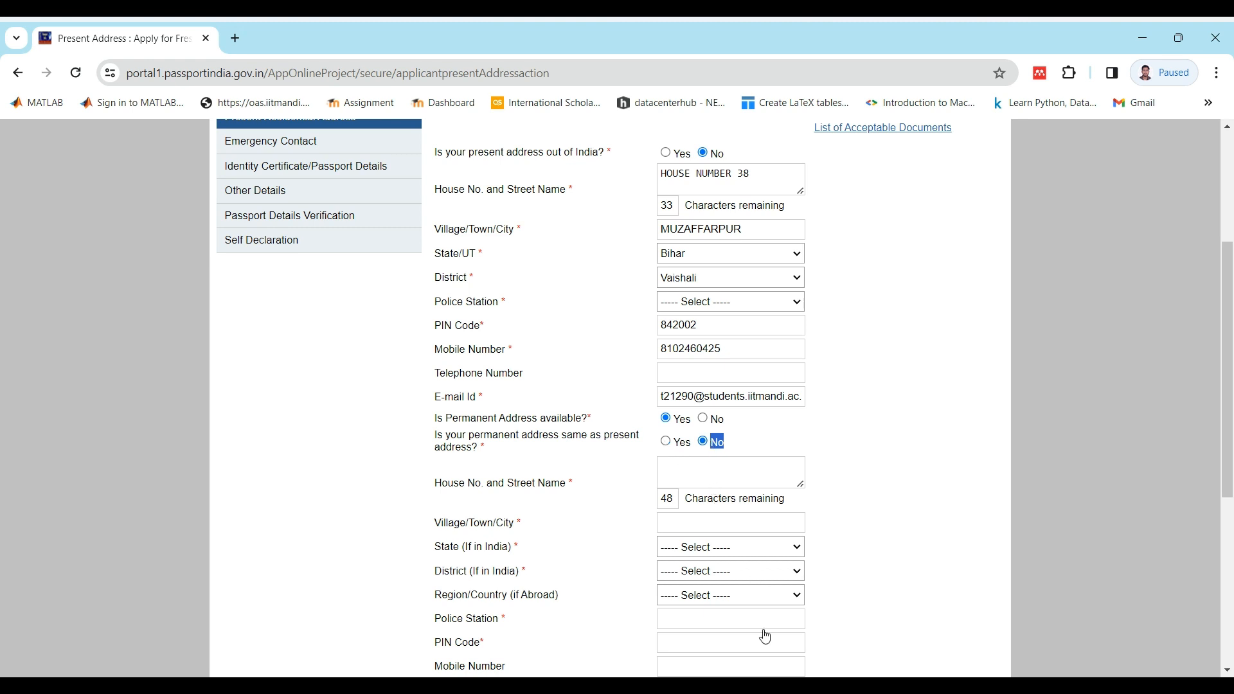
{"action": "left_click", "coordinate": [675, 444]}
- Agree to receive SMS updates from Passport Seva and continue to the Emergency Contact page
{"action": "left_click", "coordinate": [804, 479]}
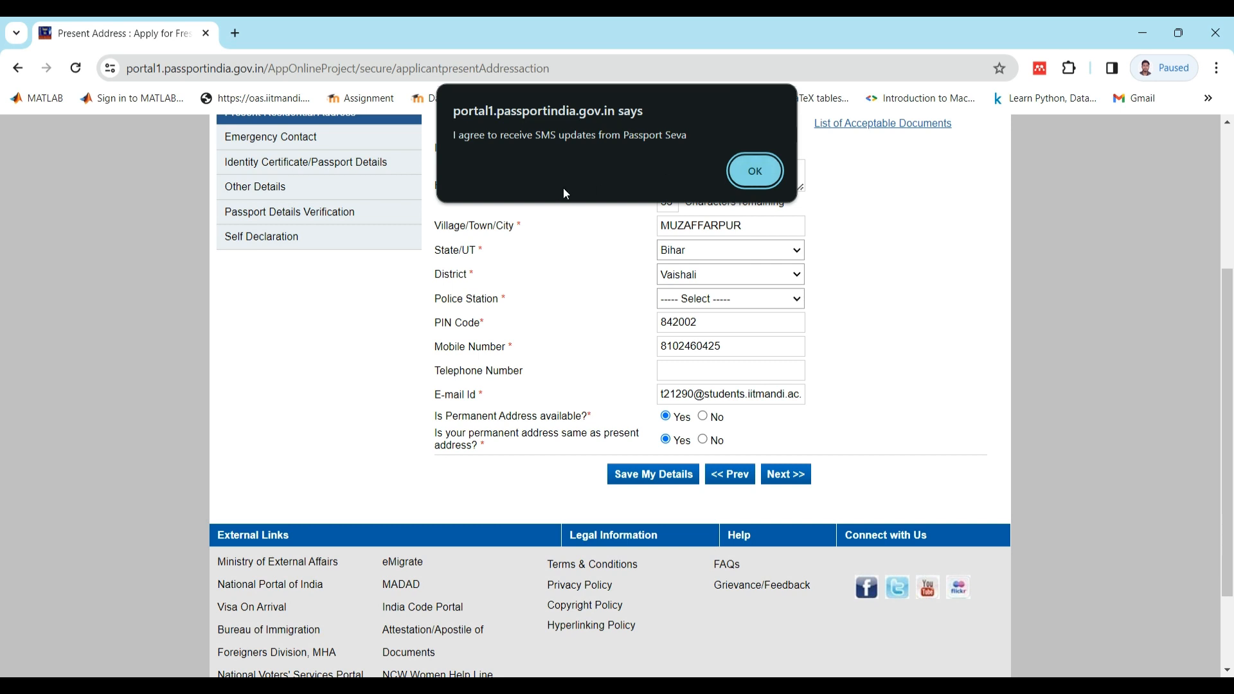
{"action": "left_click", "coordinate": [771, 176]}
{"action": "left_click", "coordinate": [694, 249]}
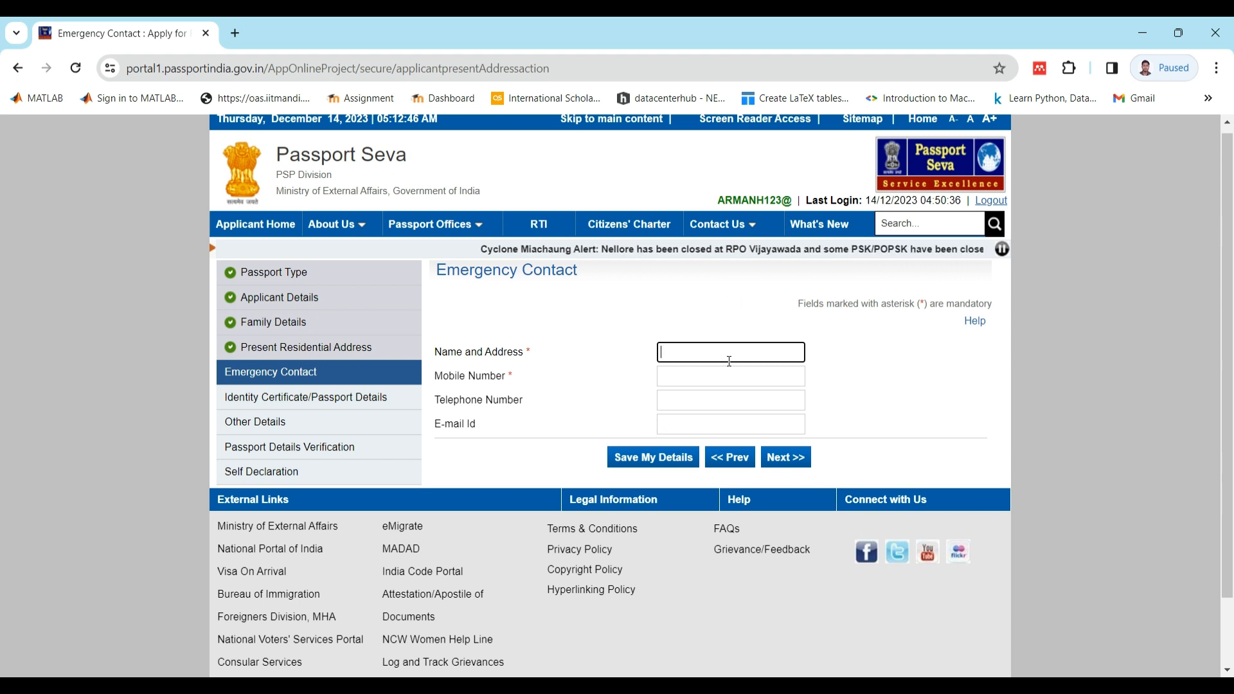
- Enter the emergency contact's name and full postal address with PIN code
{"action": "type", "text": "xyx,"}
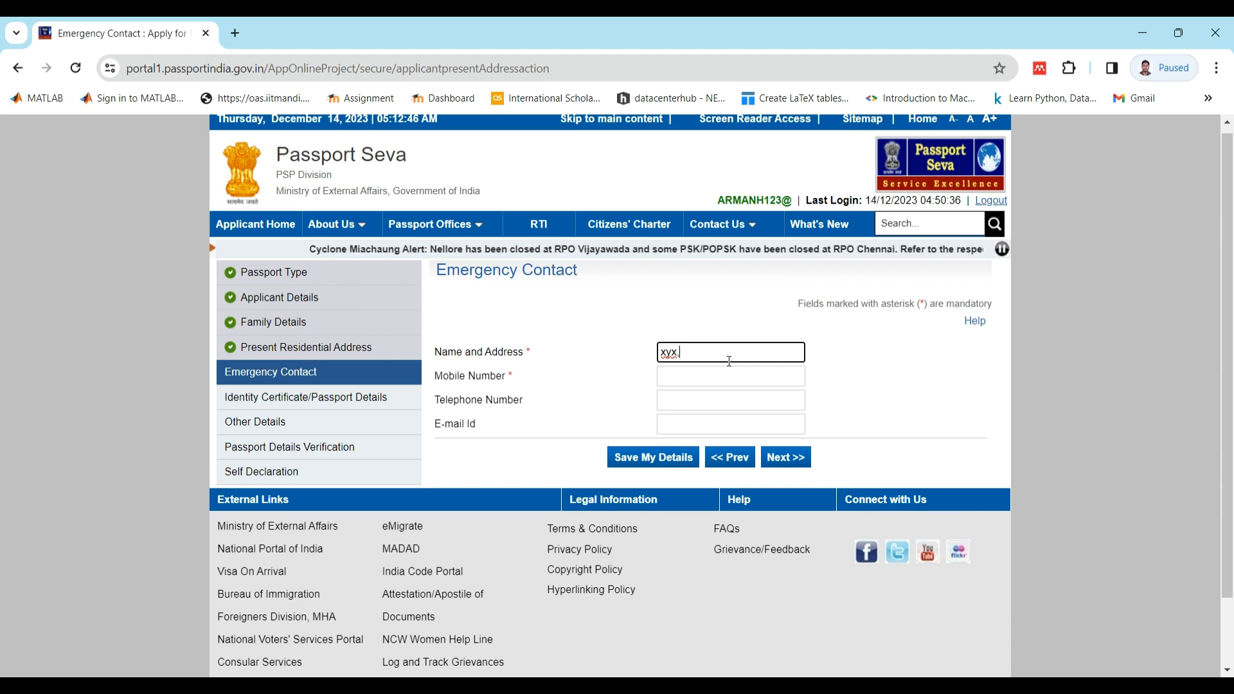
{"action": "type", "text": "muzaffarp"}
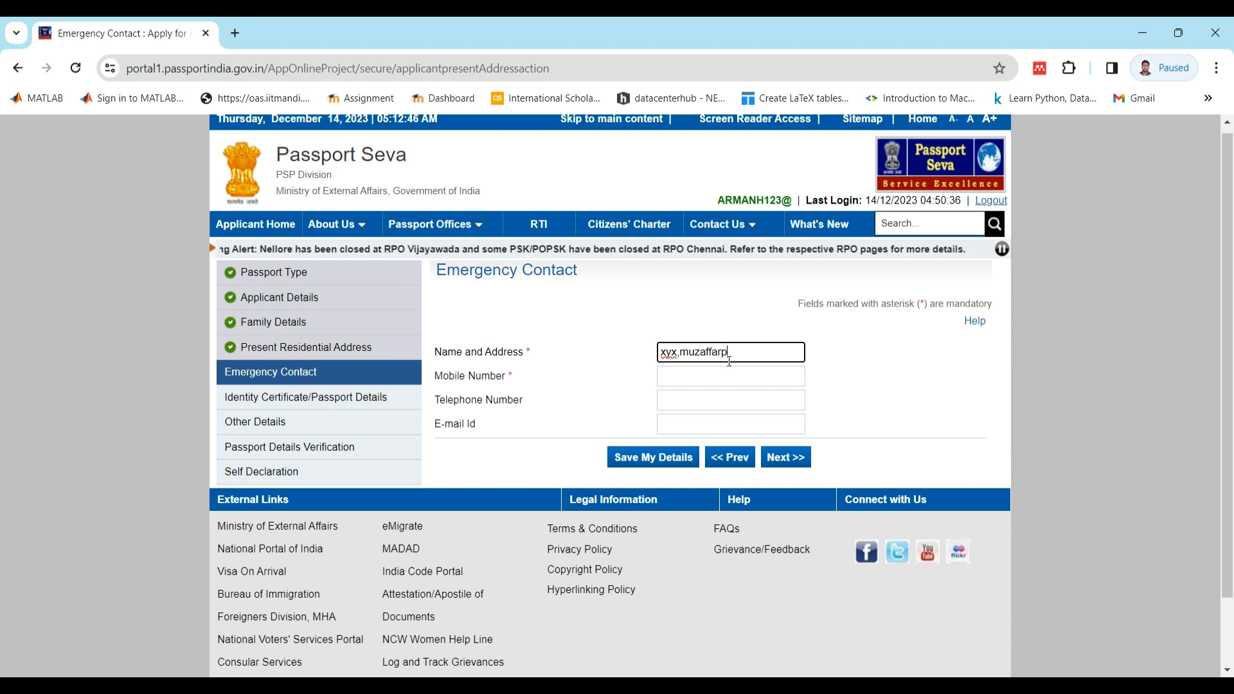
{"action": "type", "text": "ur,"}
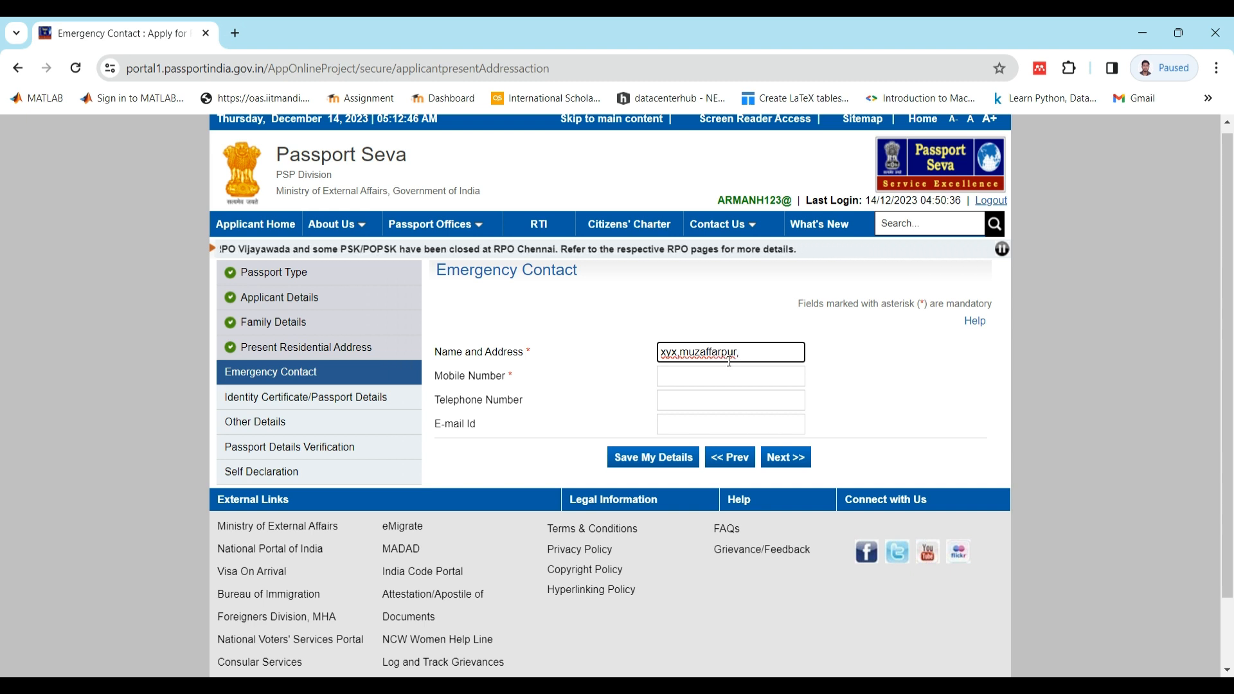
{"action": "type", "text": "bihar,8"}
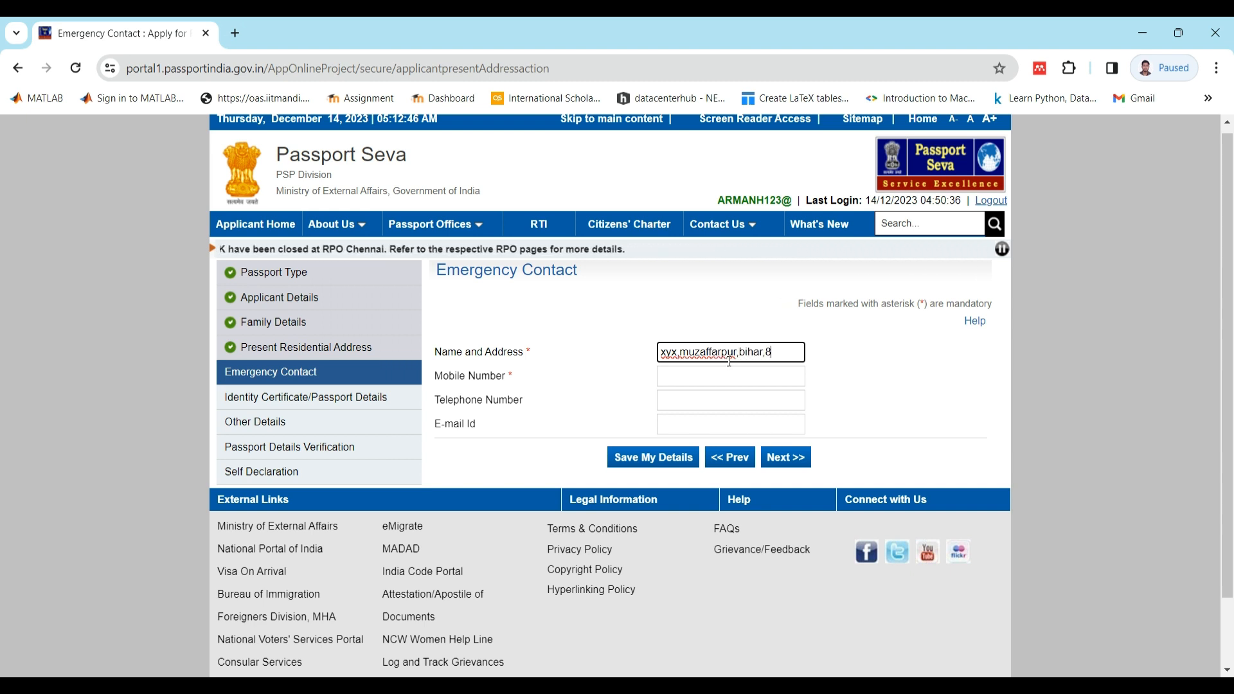
{"action": "type", "text": "42002"}
- Fill in the emergency contact's mobile number without the leading zero and continue to the Identity Certificate/Passport Details page
{"action": "left_click", "coordinate": [710, 378]}
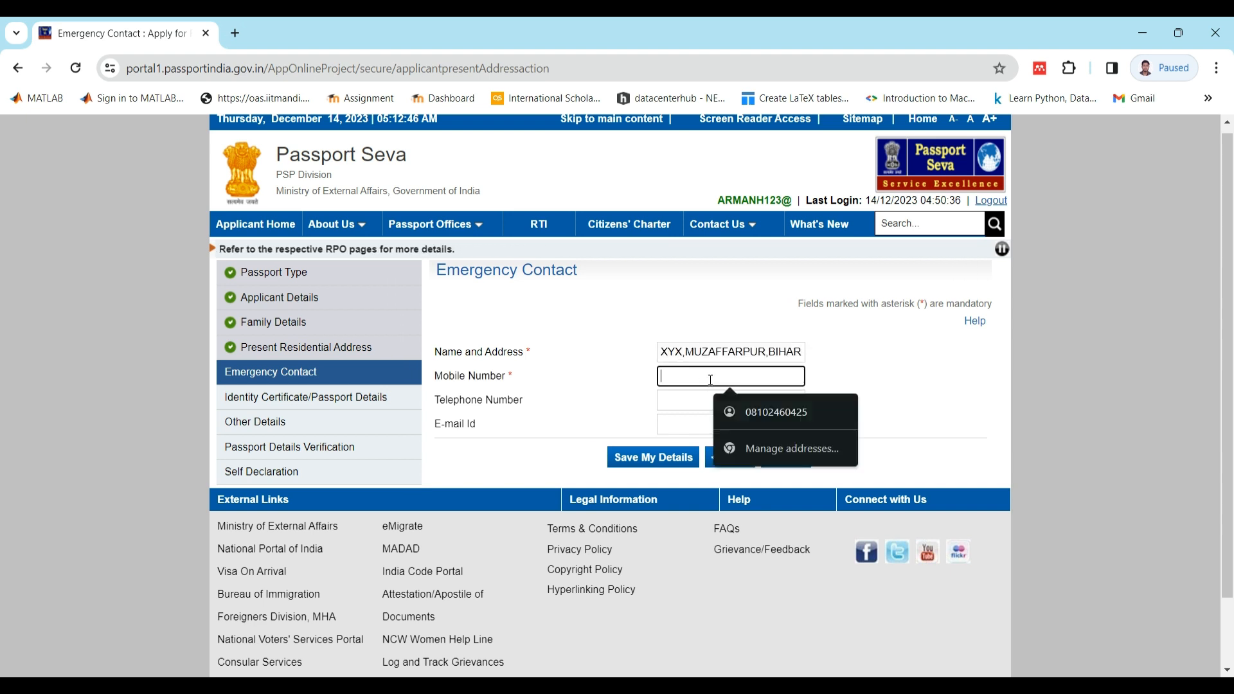
{"action": "left_click", "coordinate": [752, 409]}
{"action": "left_click", "coordinate": [673, 374]}
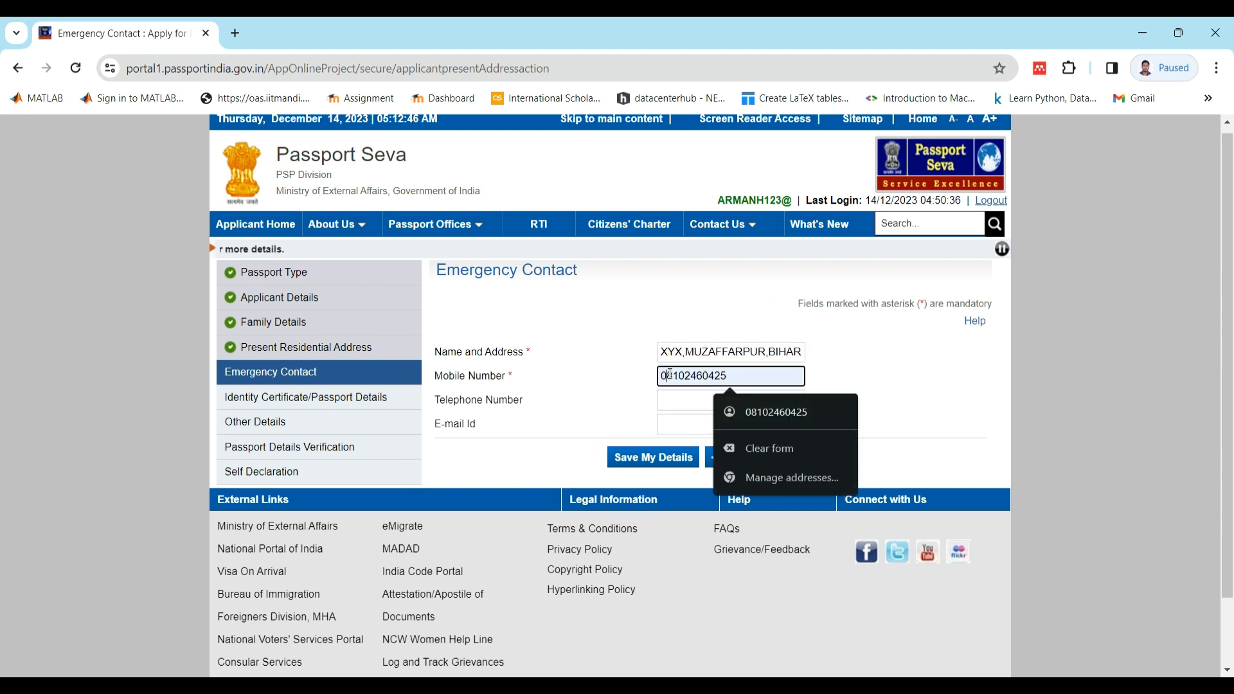
{"action": "key", "text": "BackSpace"}
{"action": "left_click", "coordinate": [718, 423]}
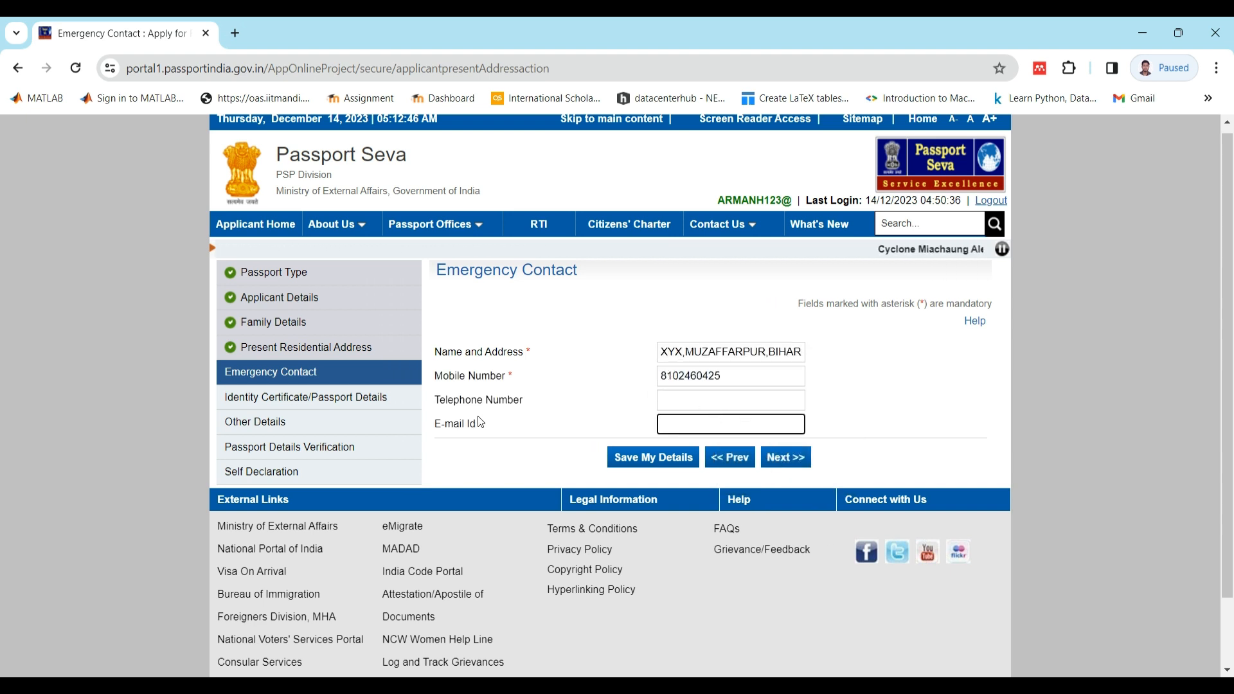
{"action": "left_click", "coordinate": [781, 456]}
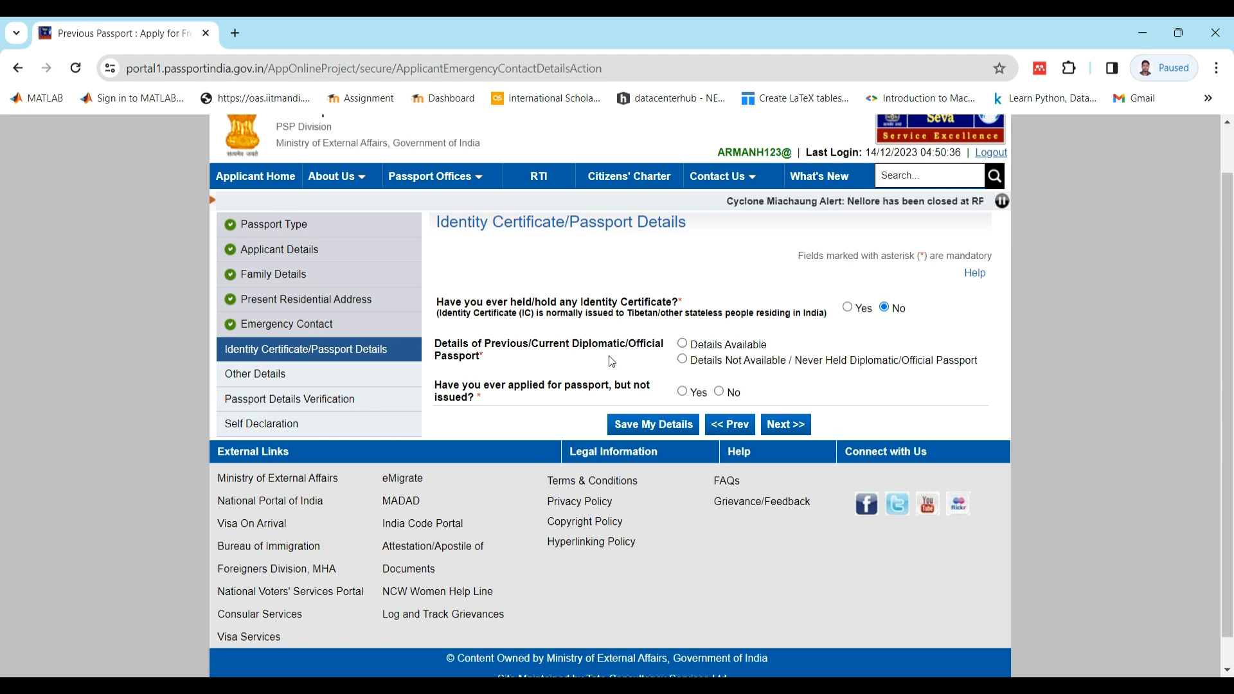
- Declare diplomatic/official passport details as not available or never held, answer No to applied but not issued, and continue to Other Details
{"action": "left_click", "coordinate": [683, 360]}
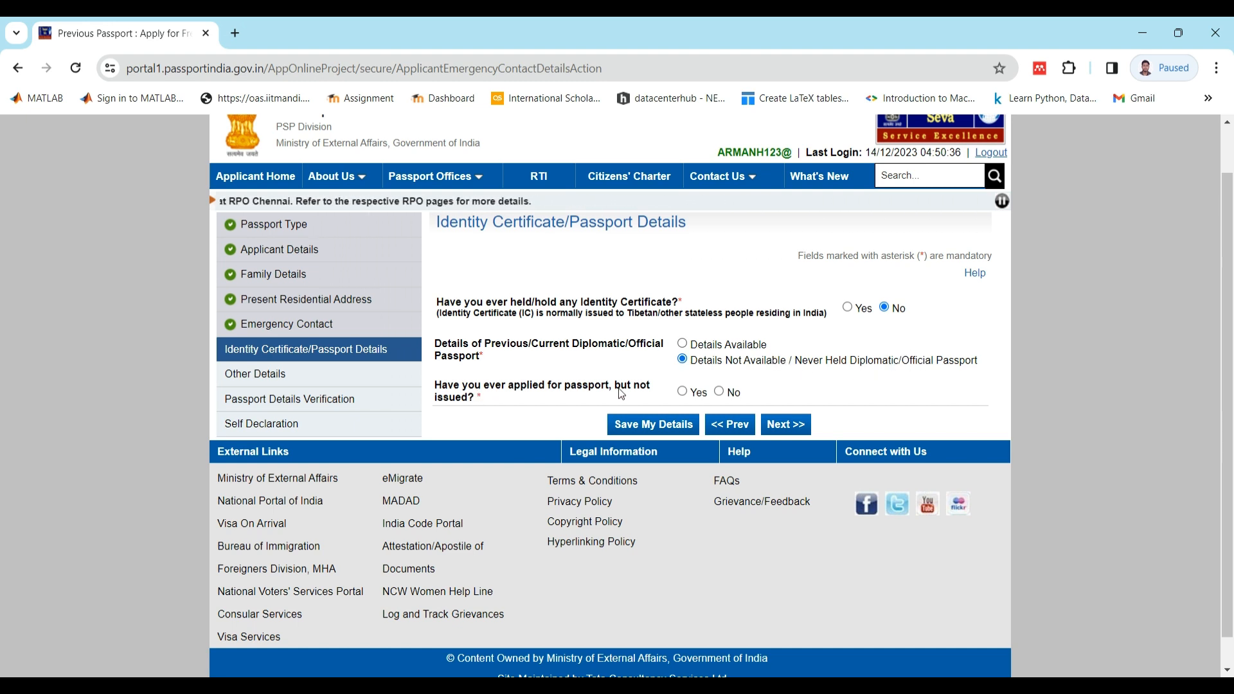
{"action": "left_click", "coordinate": [719, 393]}
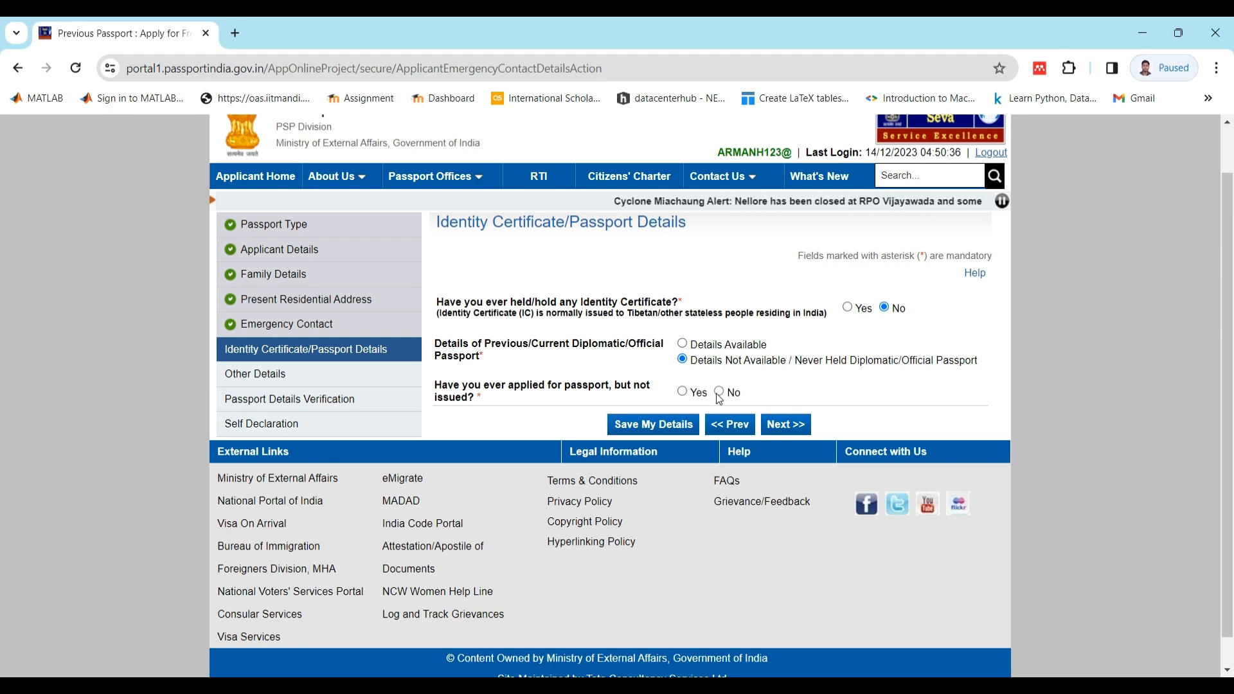
{"action": "left_click", "coordinate": [798, 423]}
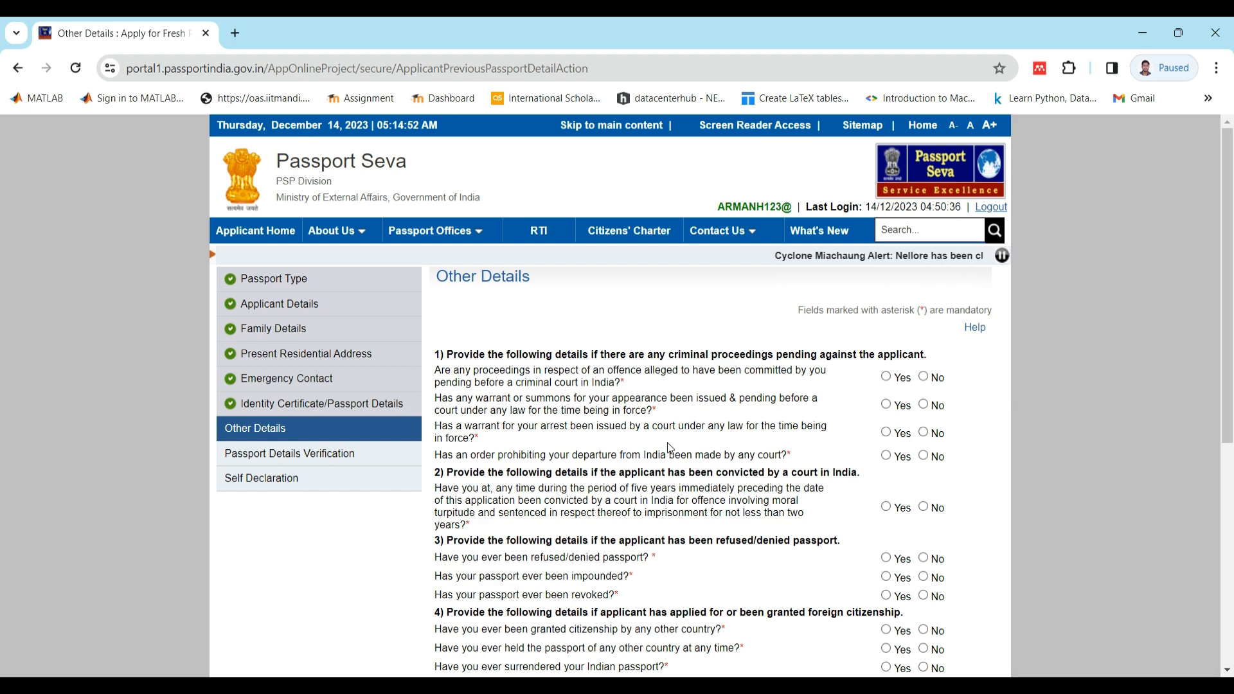
- Answer No to all four questions about pending criminal proceedings, summons, arrest warrants and departure prohibition orders
{"action": "scroll", "coordinate": [671, 448], "scroll_direction": "down", "scroll_amount": 1}
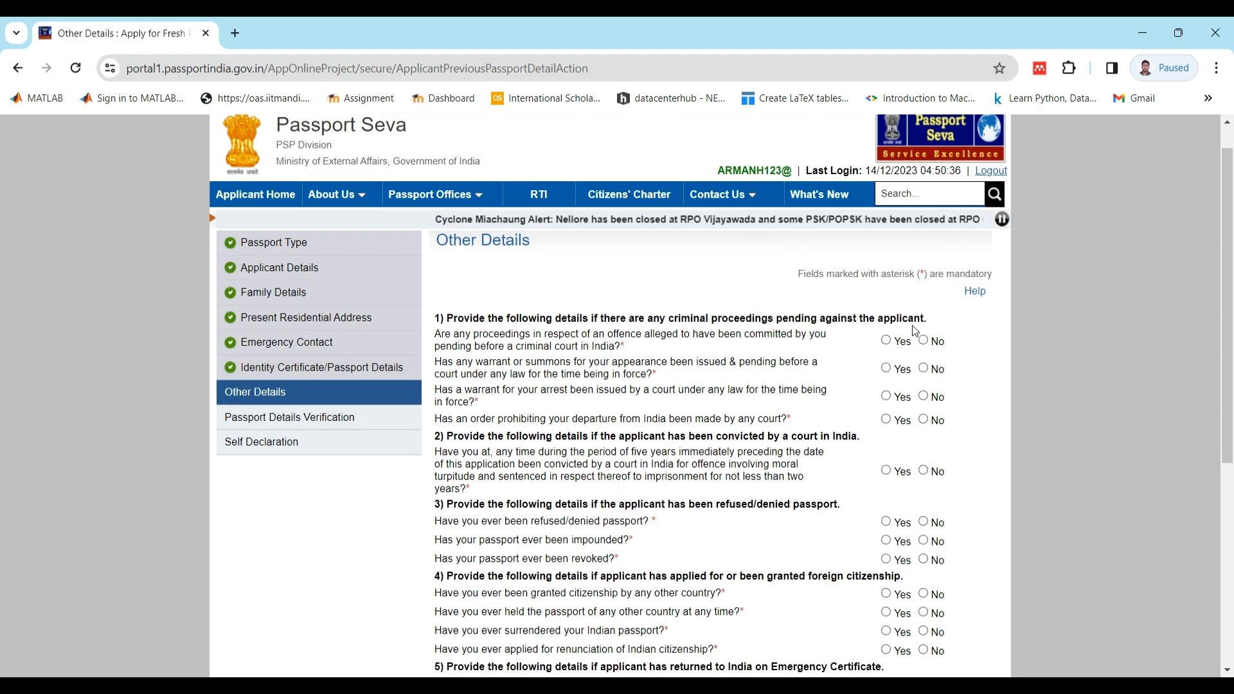
{"action": "scroll", "coordinate": [865, 319], "scroll_direction": "up", "scroll_amount": 1}
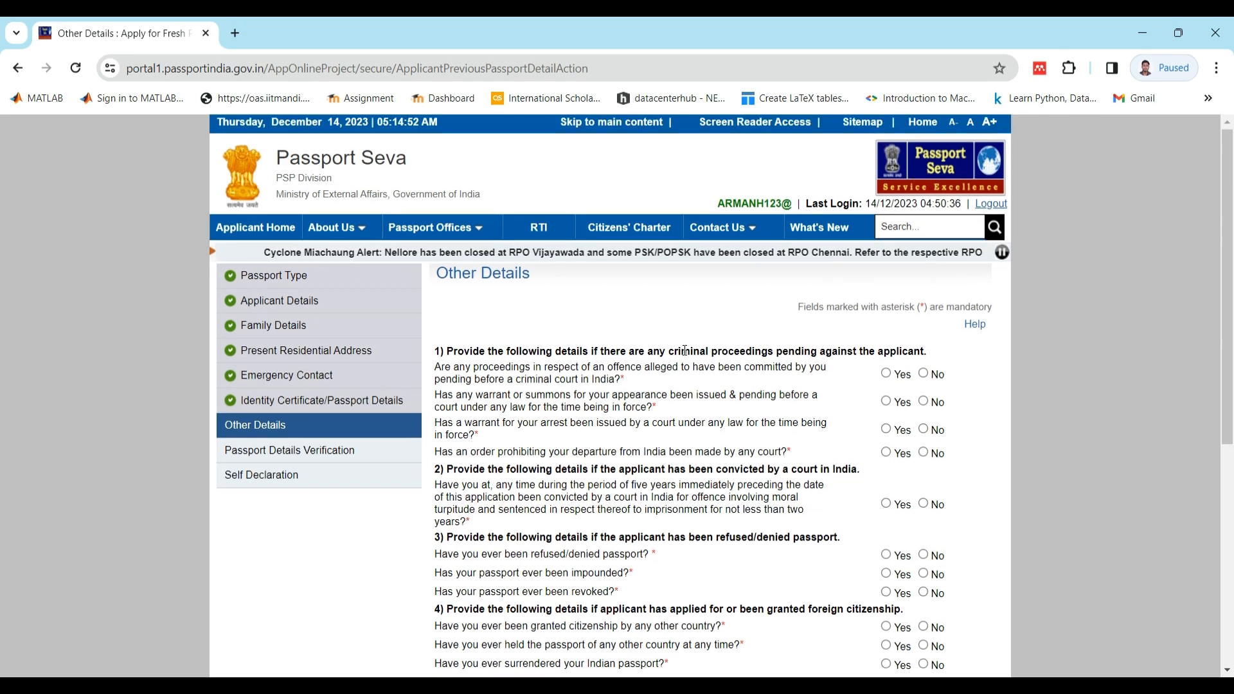
{"action": "scroll", "coordinate": [656, 493], "scroll_direction": "down", "scroll_amount": 8}
{"action": "scroll", "coordinate": [654, 490], "scroll_direction": "up", "scroll_amount": 4}
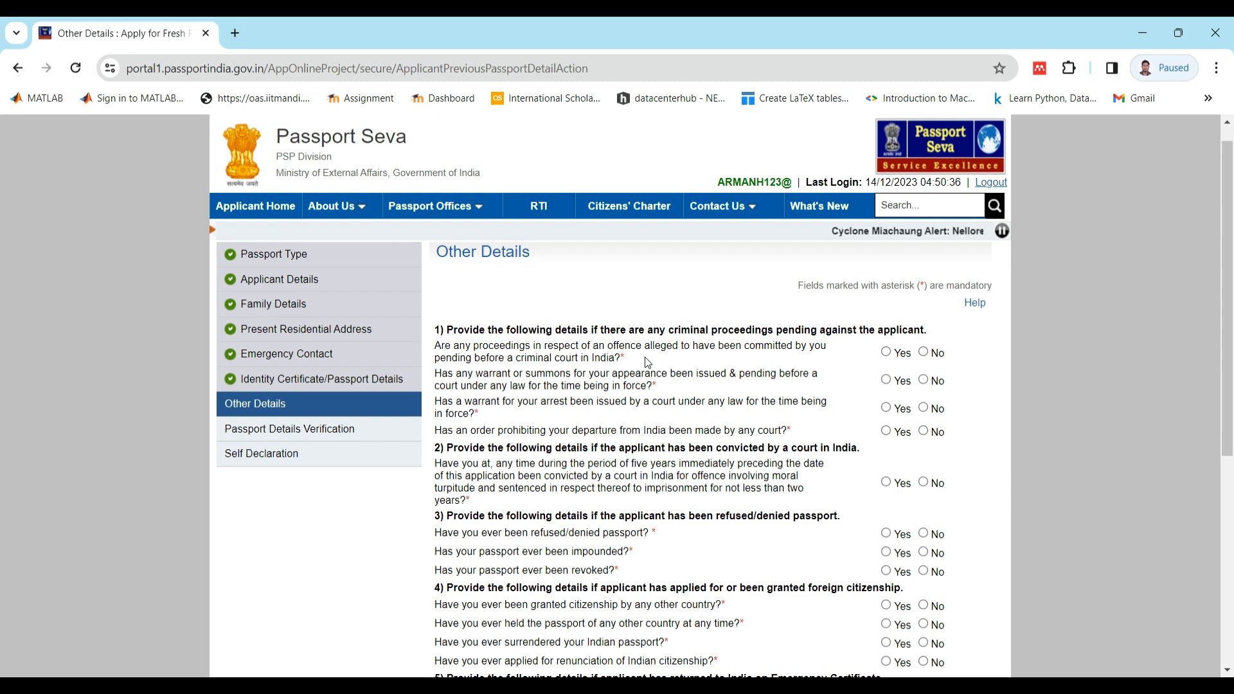
{"action": "left_click", "coordinate": [925, 352]}
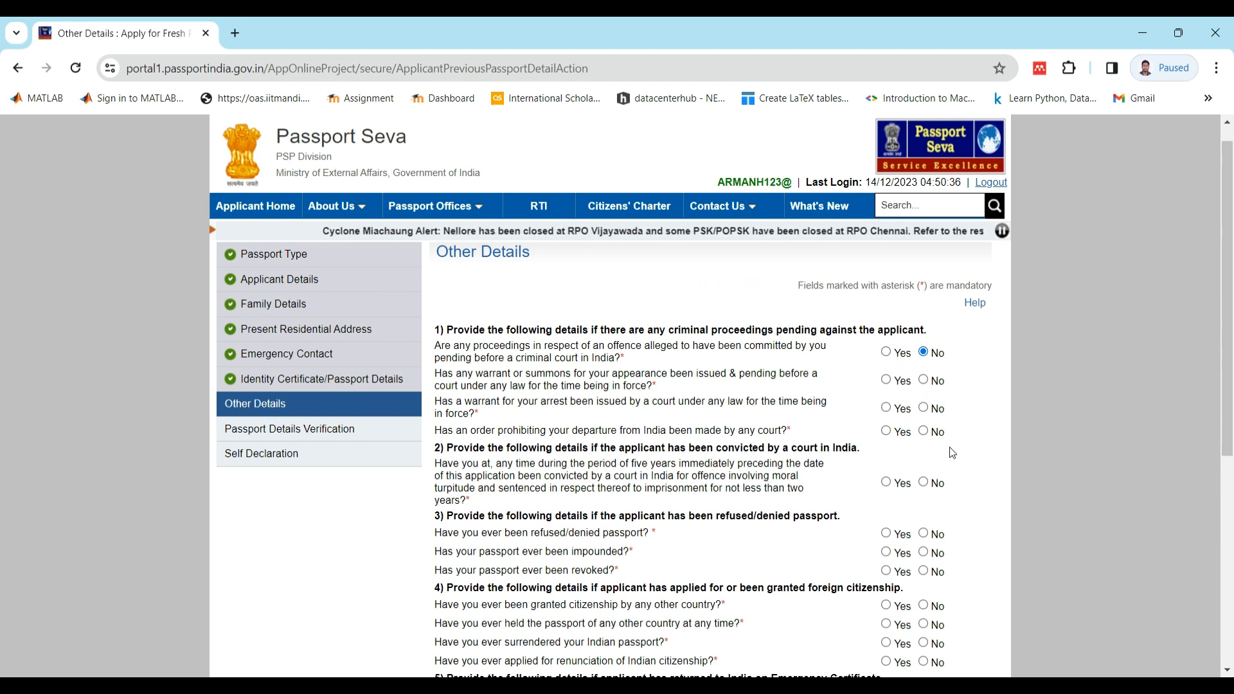
{"action": "left_click", "coordinate": [924, 380]}
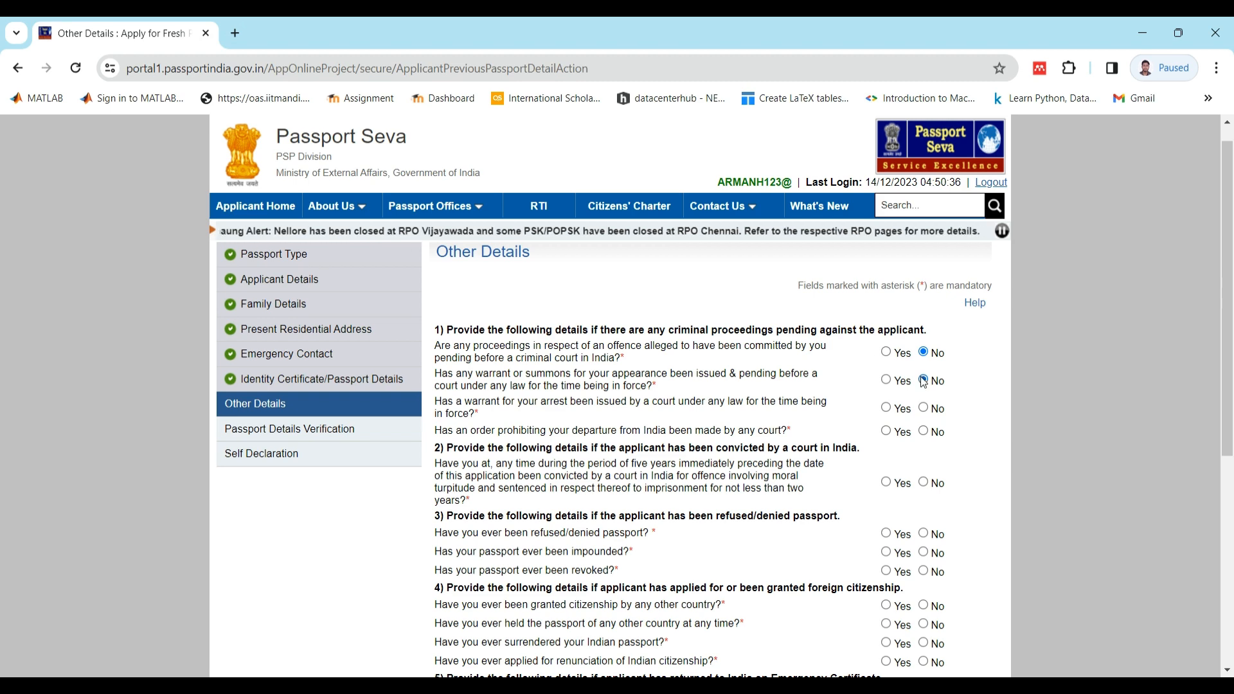
{"action": "left_click", "coordinate": [924, 410]}
{"action": "scroll", "coordinate": [925, 412], "scroll_direction": "down", "scroll_amount": 1}
{"action": "left_click", "coordinate": [924, 368]}
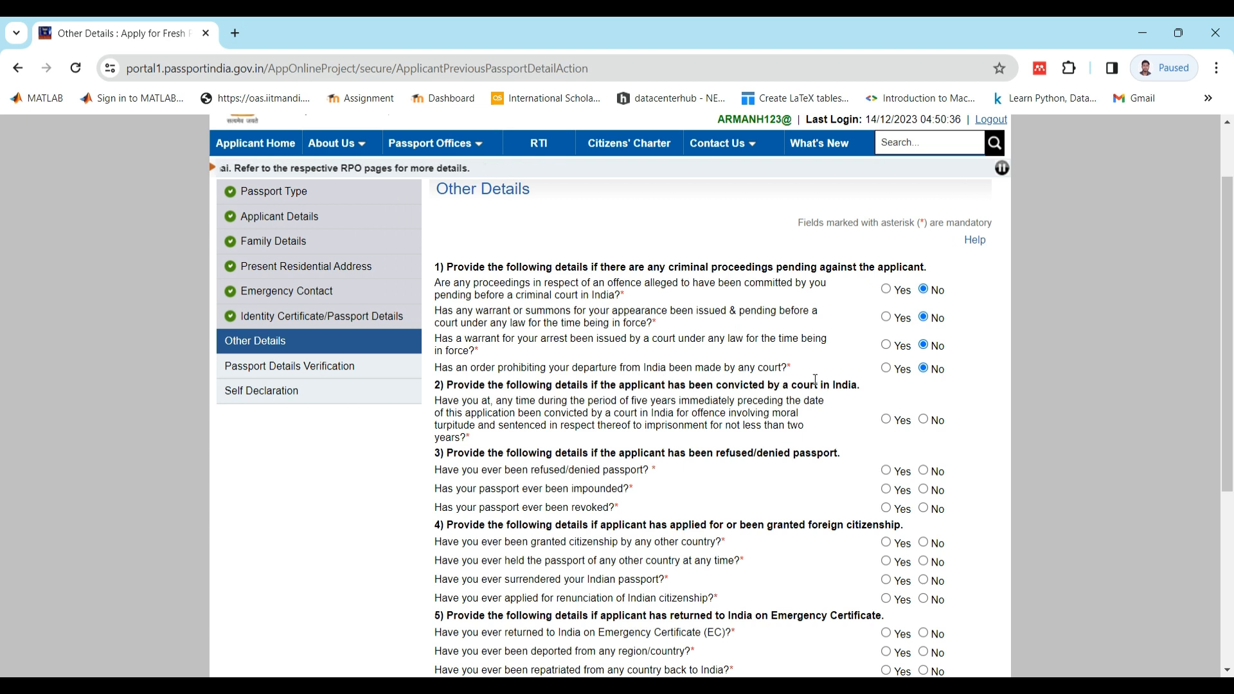
{"action": "mouse_move", "coordinate": [790, 371]}
{"action": "left_mouse_down"}
{"action": "mouse_move", "coordinate": [435, 368]}
{"action": "mouse_move", "coordinate": [791, 371]}
{"action": "left_mouse_up"}
- Answer No to the court conviction question and to the questions about refused, impounded or revoked passports
{"action": "left_click", "coordinate": [924, 420]}
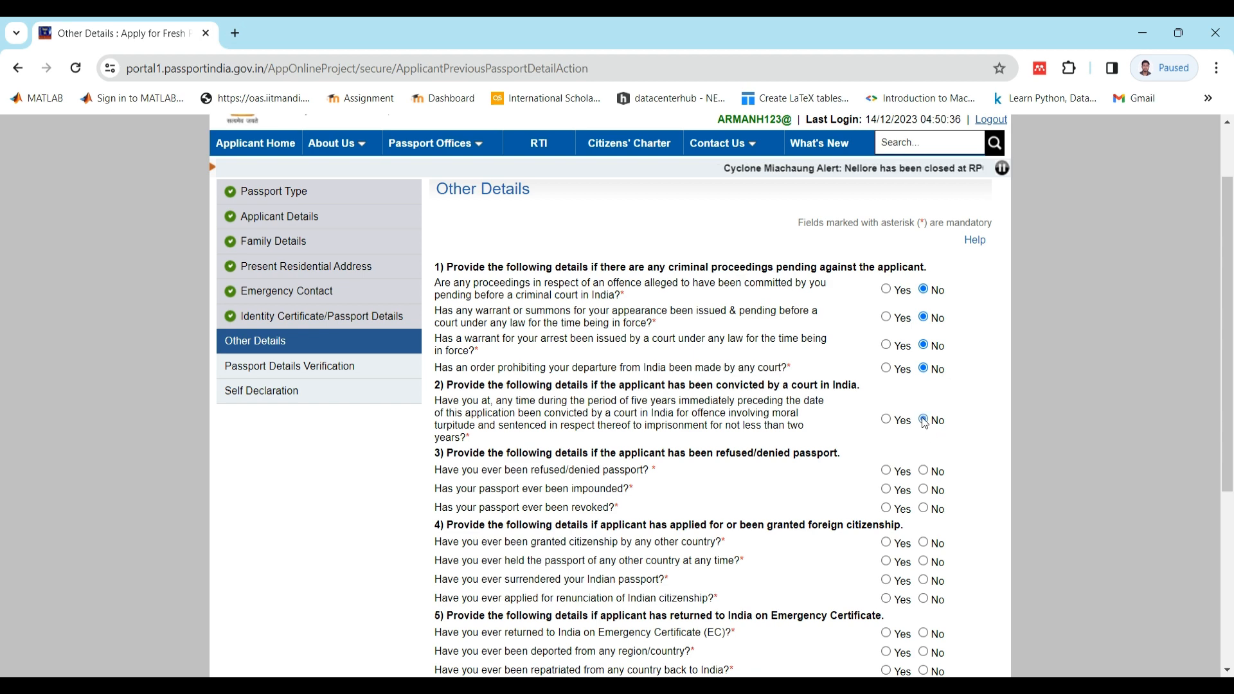
{"action": "scroll", "coordinate": [928, 483], "scroll_direction": "down", "scroll_amount": 1}
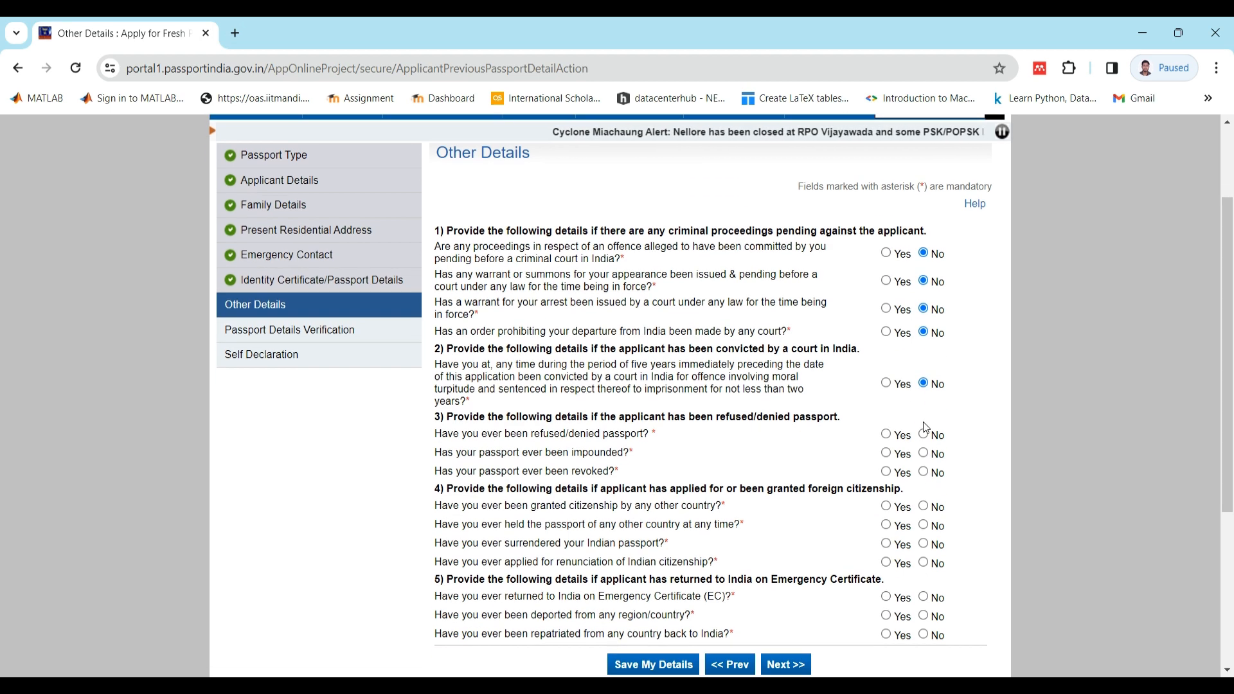
{"action": "left_click", "coordinate": [924, 435]}
{"action": "left_click", "coordinate": [926, 472]}
- Answer No to all four foreign citizenship questions, covering other-country passports, surrendered Indian passport and renunciation
{"action": "left_click", "coordinate": [923, 506]}
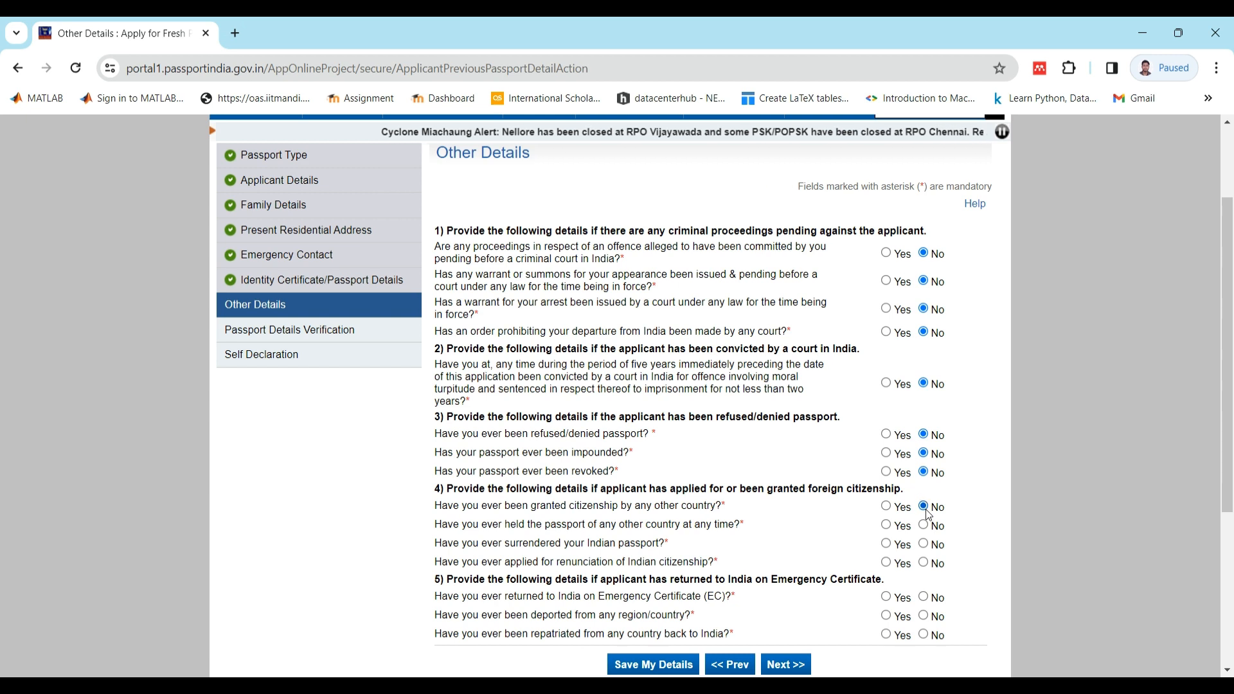
{"action": "left_click", "coordinate": [924, 525]}
{"action": "left_click", "coordinate": [924, 543]}
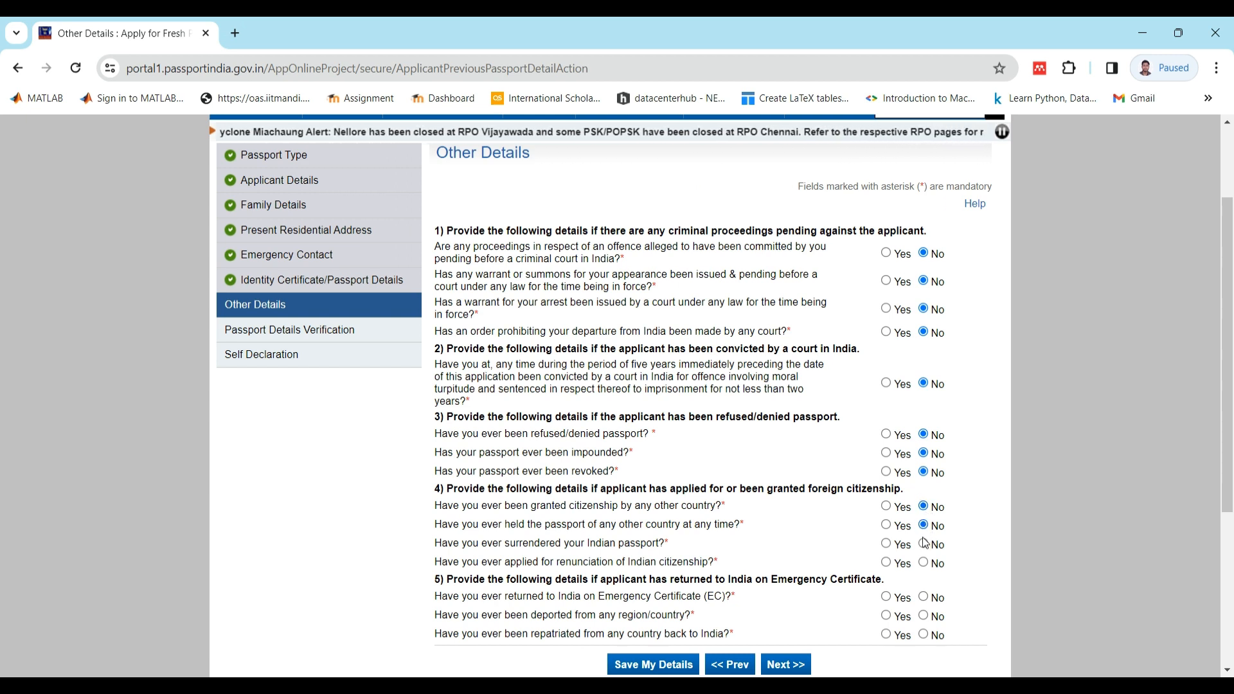
{"action": "left_click", "coordinate": [924, 563]}
- Answer No to the Emergency Certificate, deportation and repatriation questions and continue to Passport Details Verification
{"action": "left_click", "coordinate": [924, 596]}
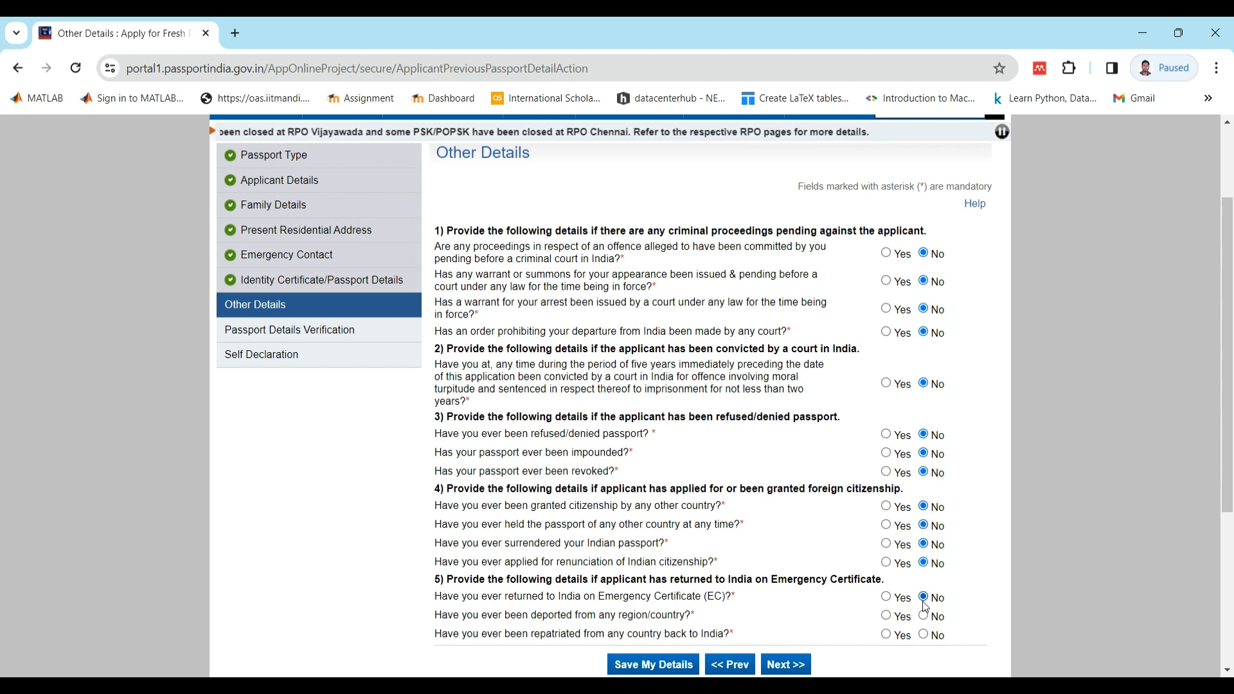
{"action": "left_click", "coordinate": [924, 615]}
{"action": "left_click", "coordinate": [924, 634]}
{"action": "scroll", "coordinate": [889, 536], "scroll_direction": "down", "scroll_amount": 1}
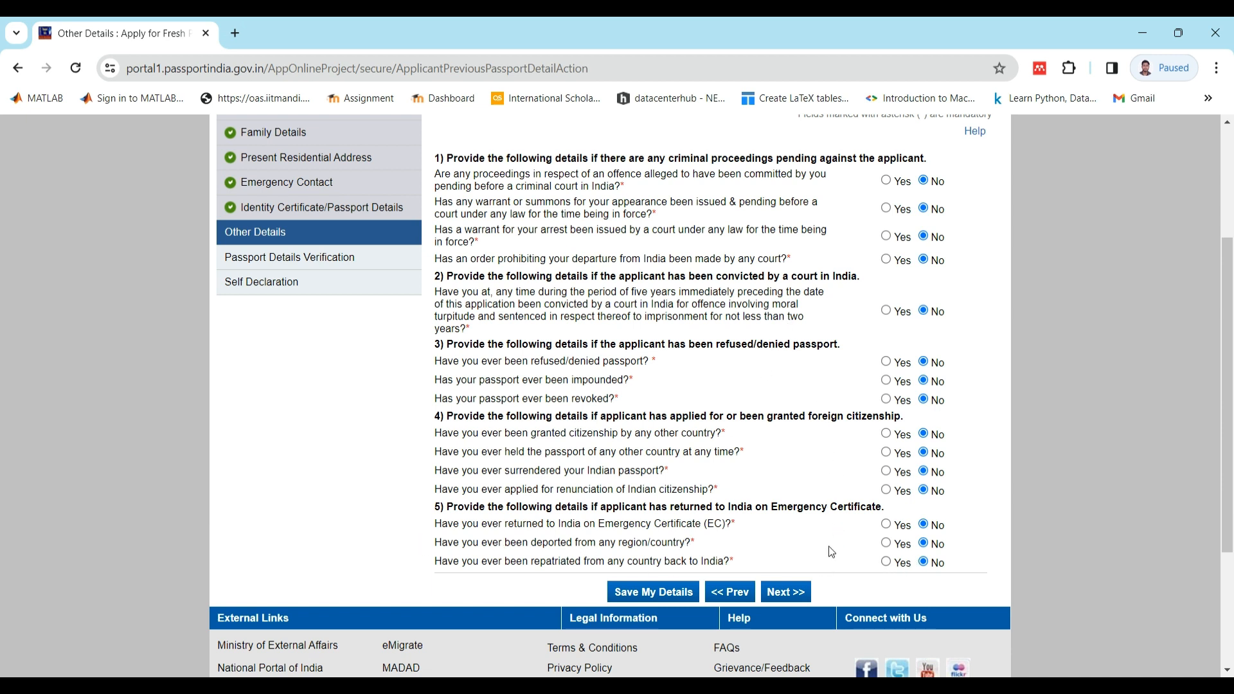
{"action": "left_click", "coordinate": [772, 592]}
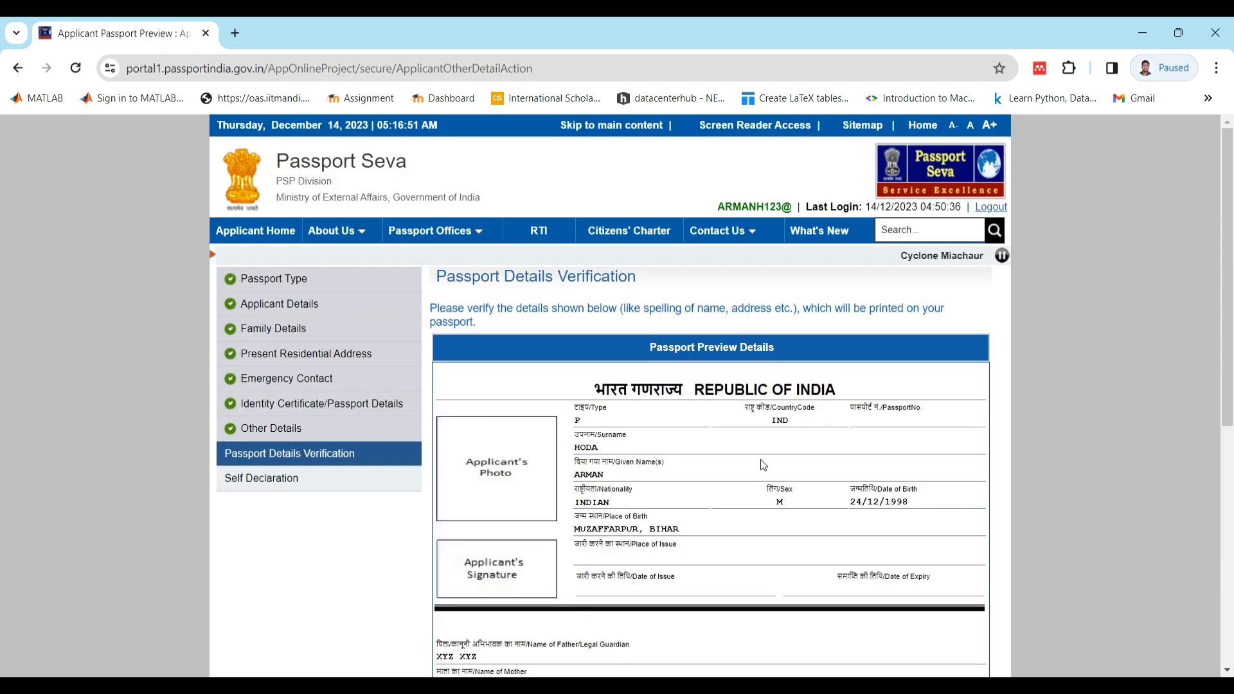
- Review the personal, family and address details in the passport preview and continue to the Self Declaration page
{"action": "scroll", "coordinate": [763, 464], "scroll_direction": "down", "scroll_amount": 8}
{"action": "scroll", "coordinate": [763, 464], "scroll_direction": "up", "scroll_amount": 8}
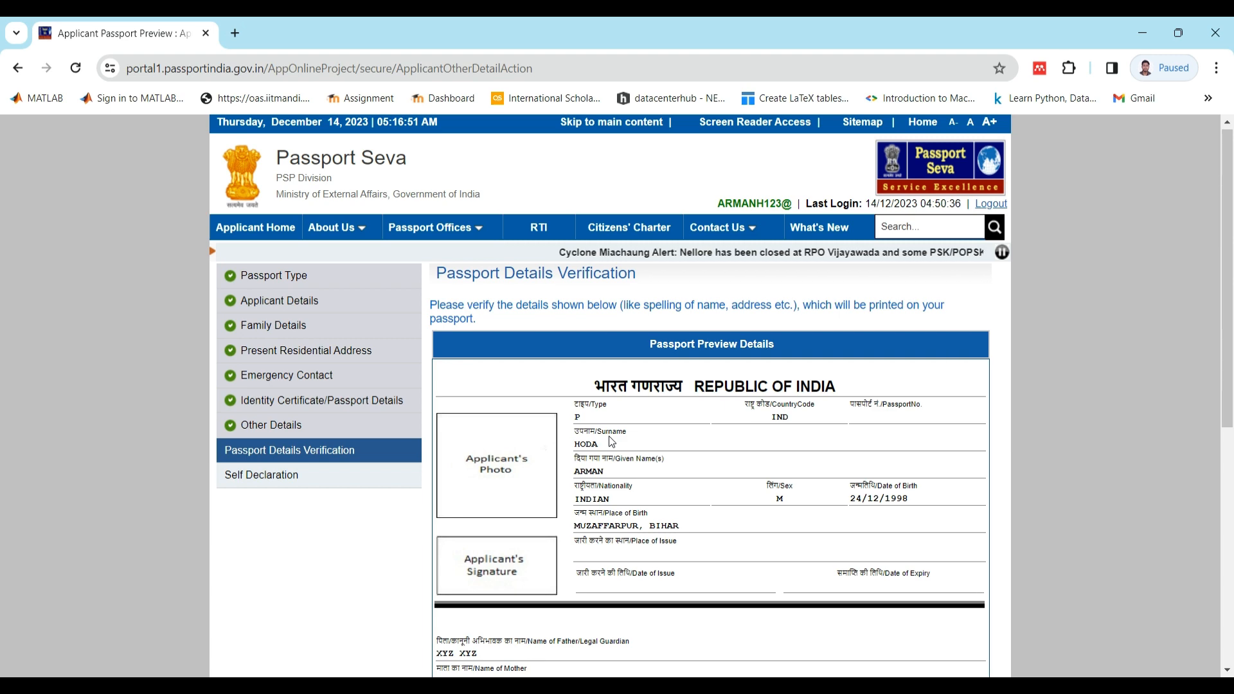
{"action": "scroll", "coordinate": [611, 442], "scroll_direction": "down", "scroll_amount": 1}
{"action": "scroll", "coordinate": [611, 442], "scroll_direction": "down", "scroll_amount": 2}
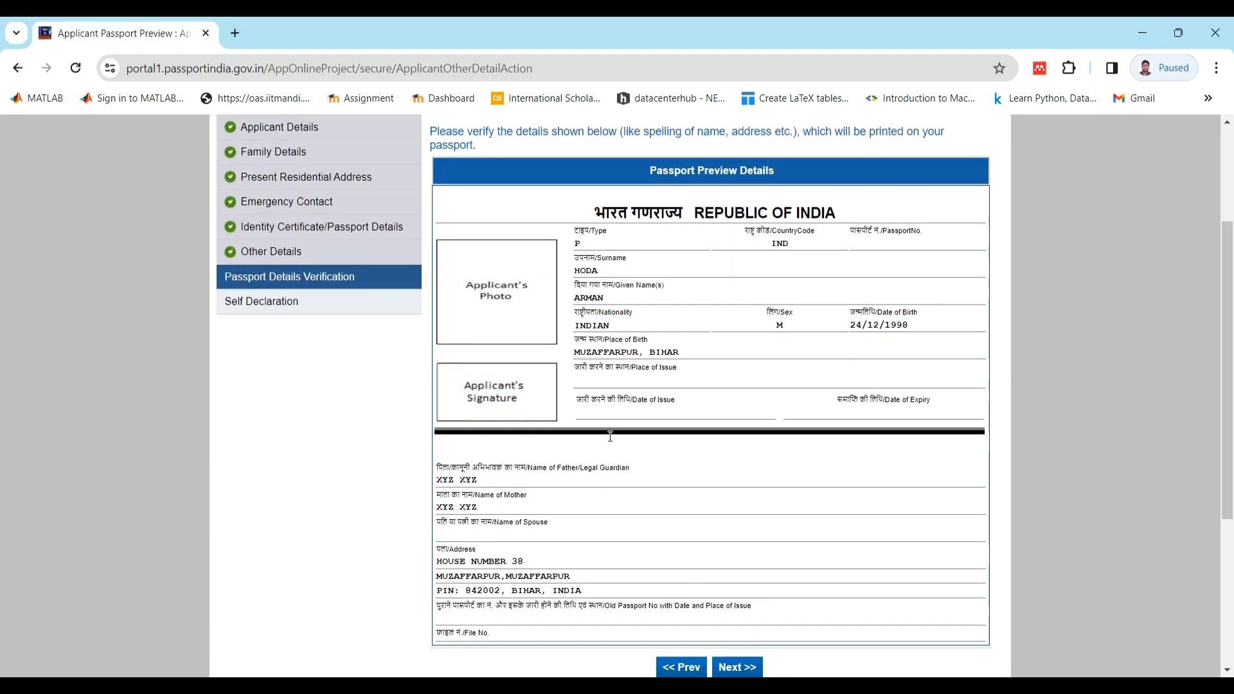
{"action": "scroll", "coordinate": [608, 436], "scroll_direction": "down", "scroll_amount": 2}
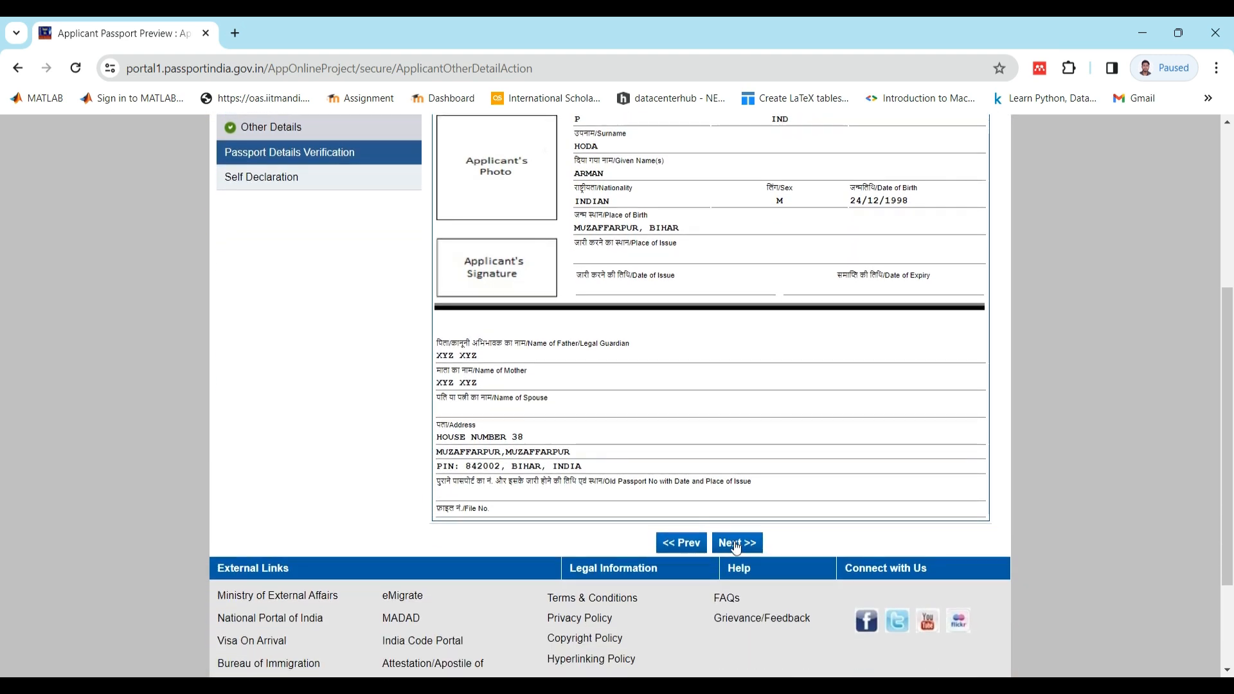
{"action": "left_click", "coordinate": [737, 545]}
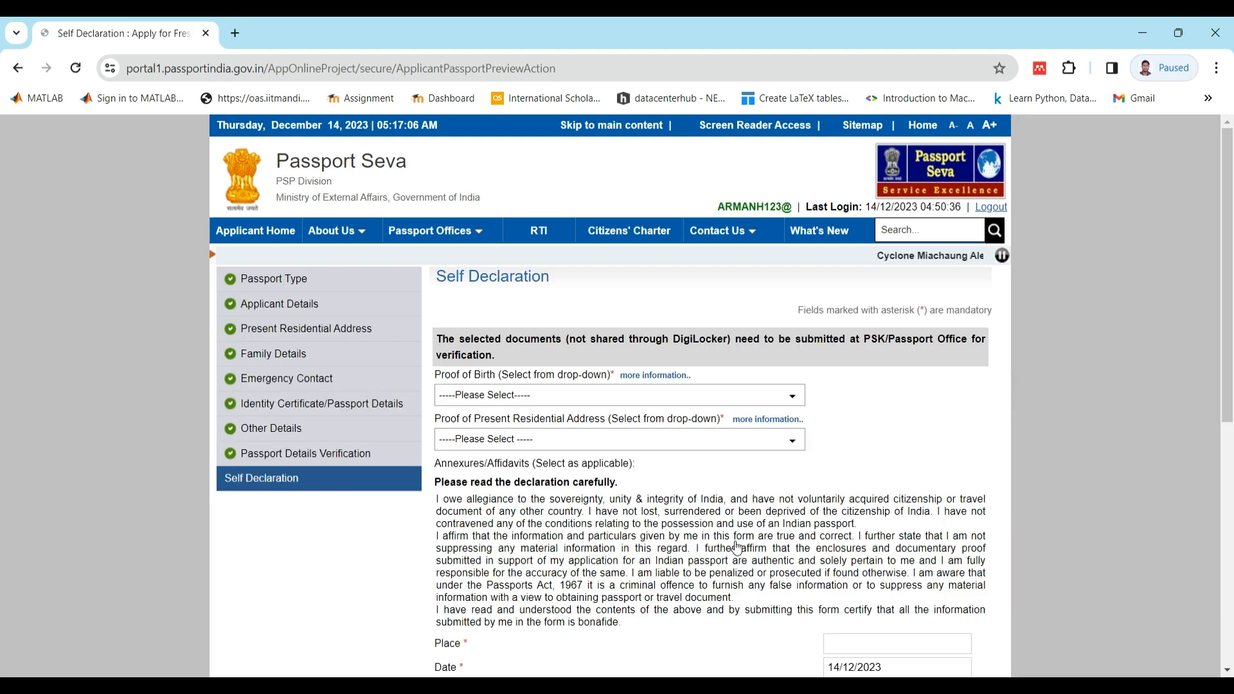
- Choose the Transfer/School leaving/Matriculation Certificate as proof of birth and dismiss the DigiLocker notice
{"action": "scroll", "coordinate": [738, 549], "scroll_direction": "down", "scroll_amount": 2}
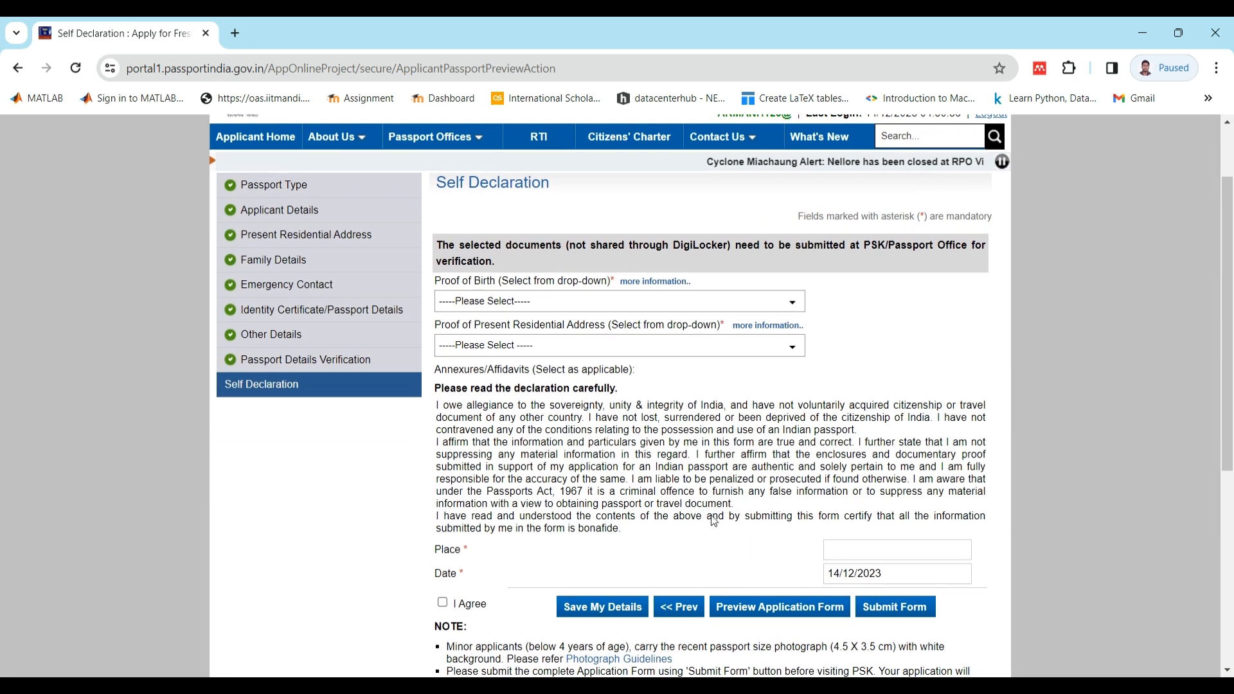
{"action": "left_click", "coordinate": [559, 307]}
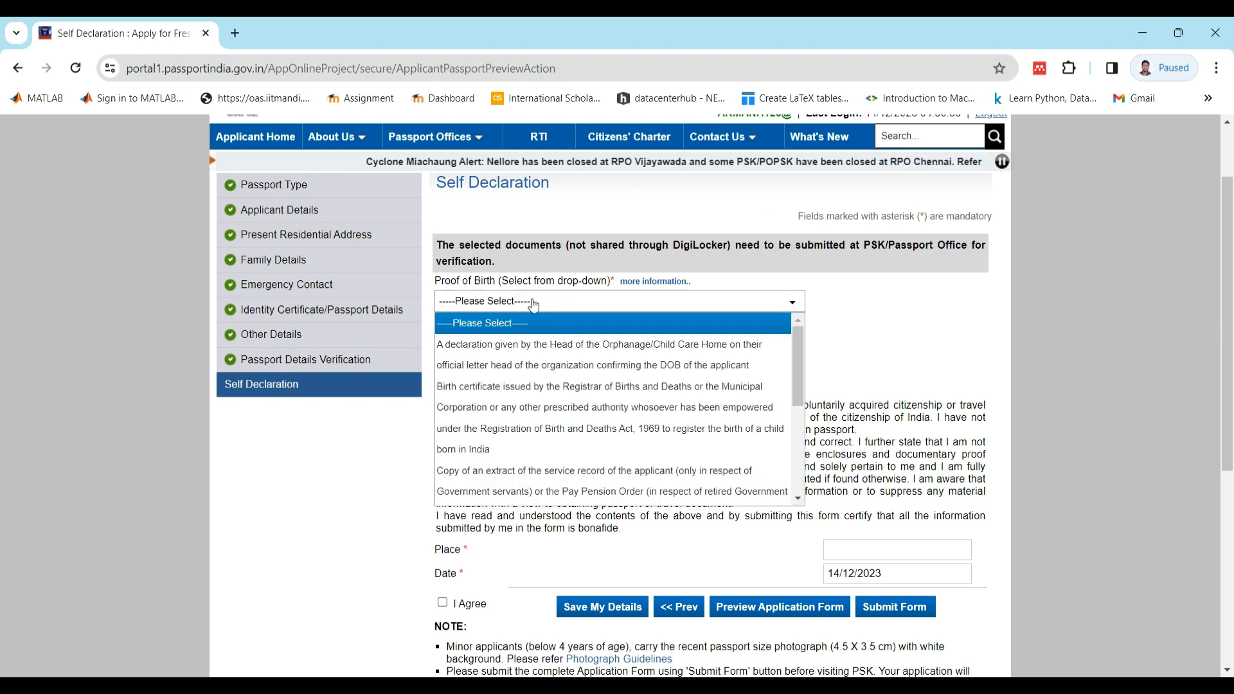
{"action": "left_click_drag", "start_coordinate": [797, 362], "coordinate": [801, 460]}
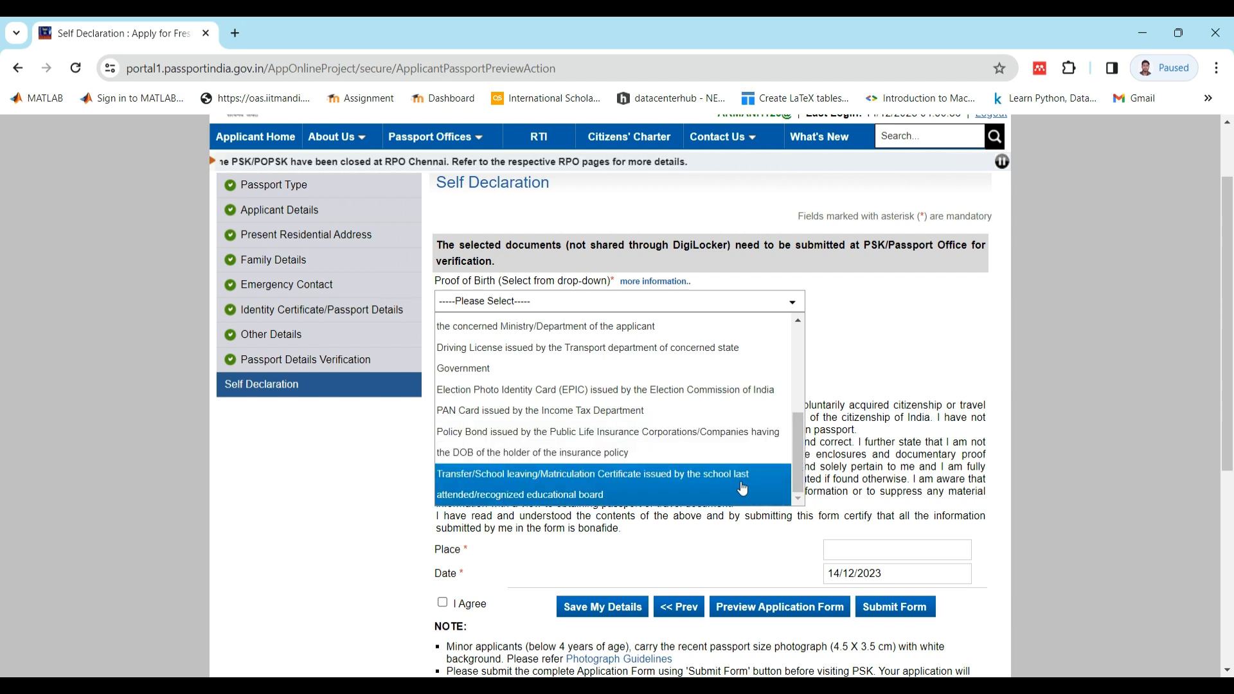
{"action": "left_click", "coordinate": [782, 493]}
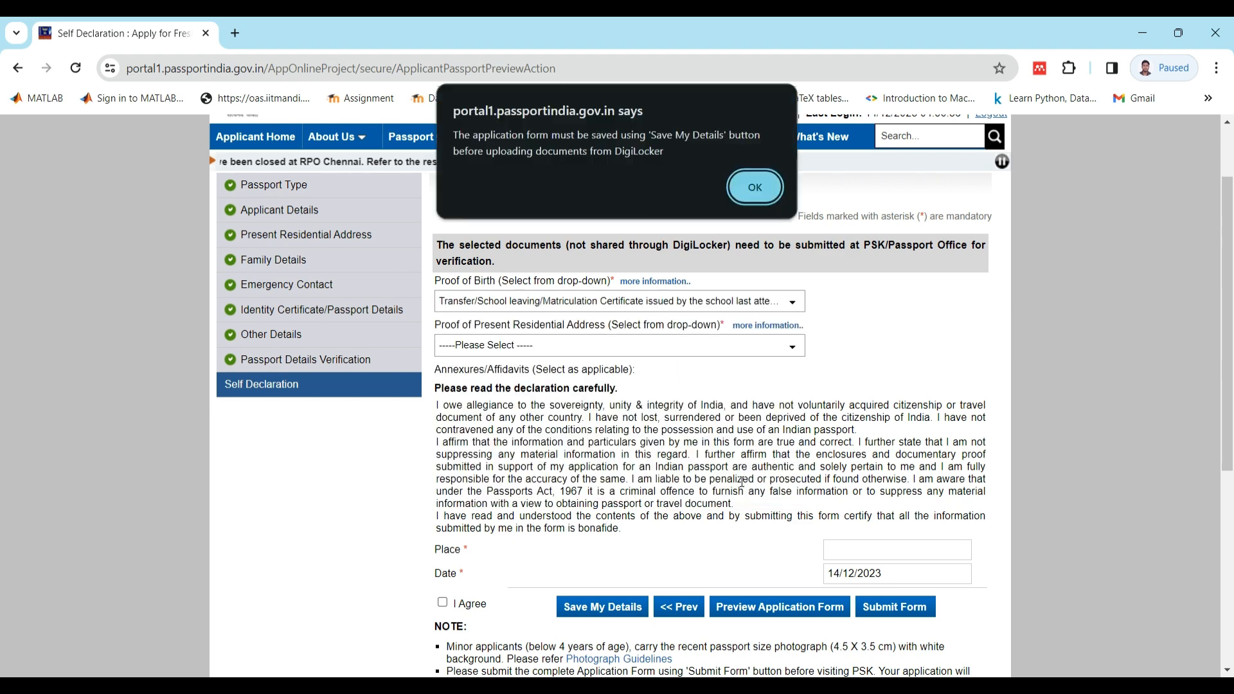
{"action": "left_click", "coordinate": [757, 183]}
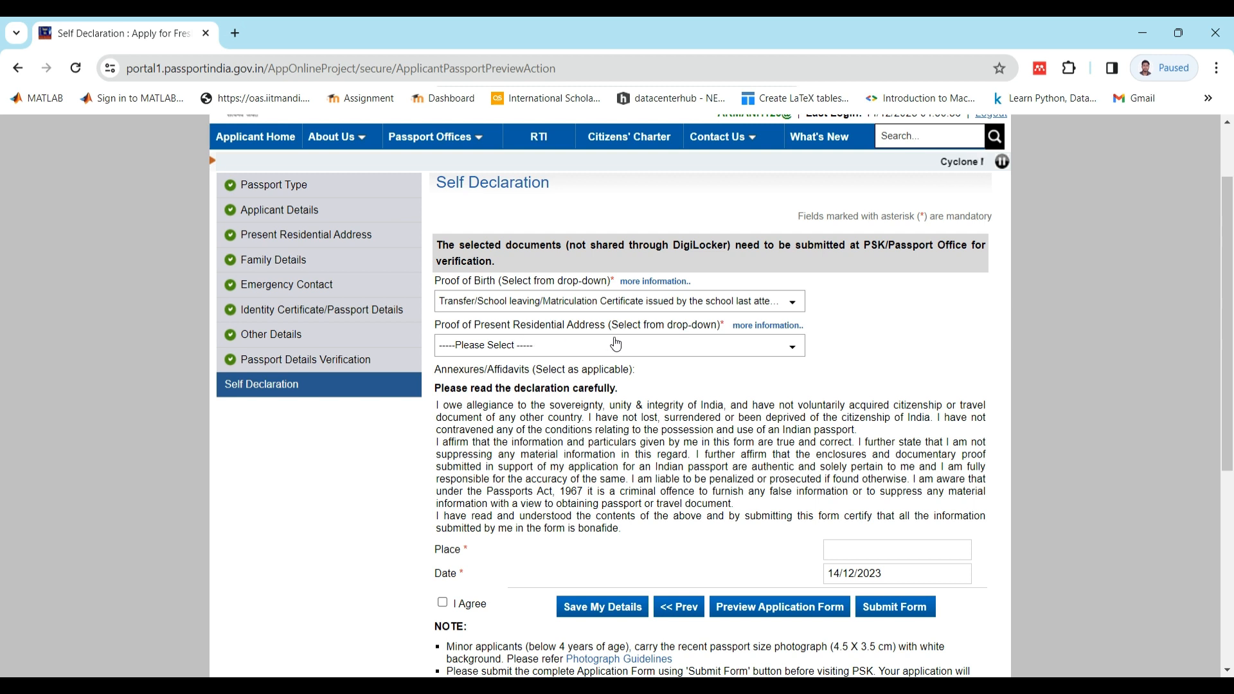
- Choose Aadhaar Card (Address Proof) as proof of present residential address and dismiss the DigiLocker notice
{"action": "left_click", "coordinate": [657, 353]}
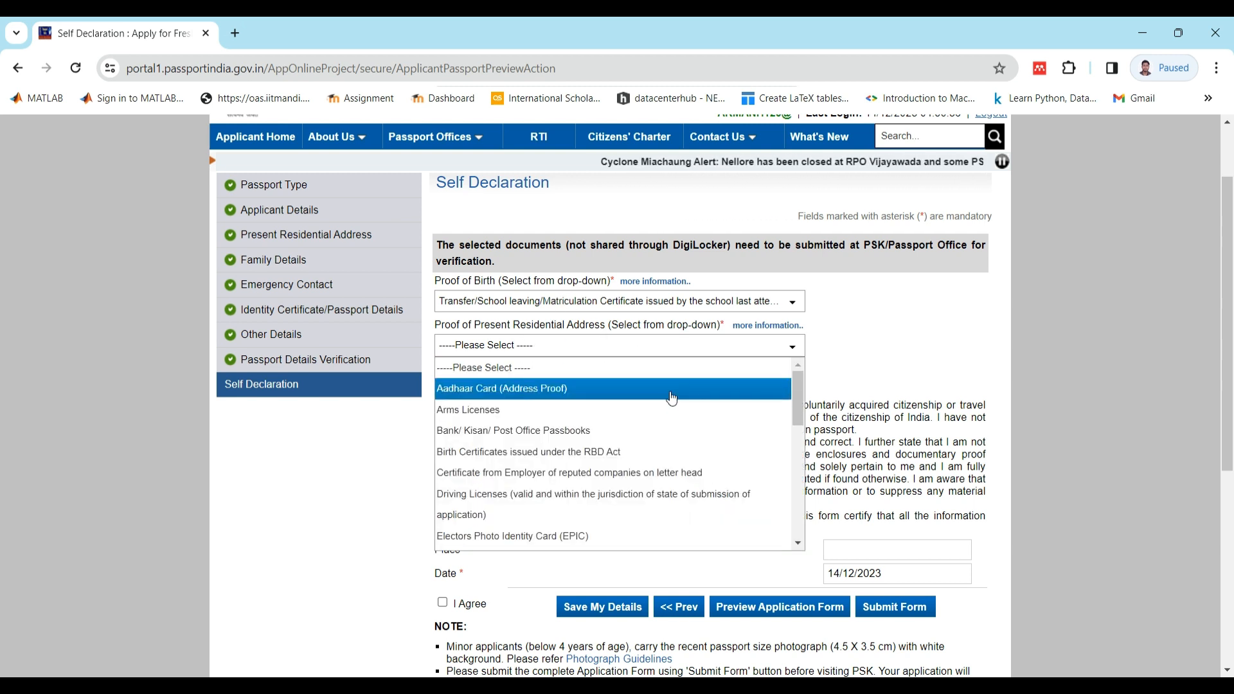
{"action": "left_click", "coordinate": [669, 390]}
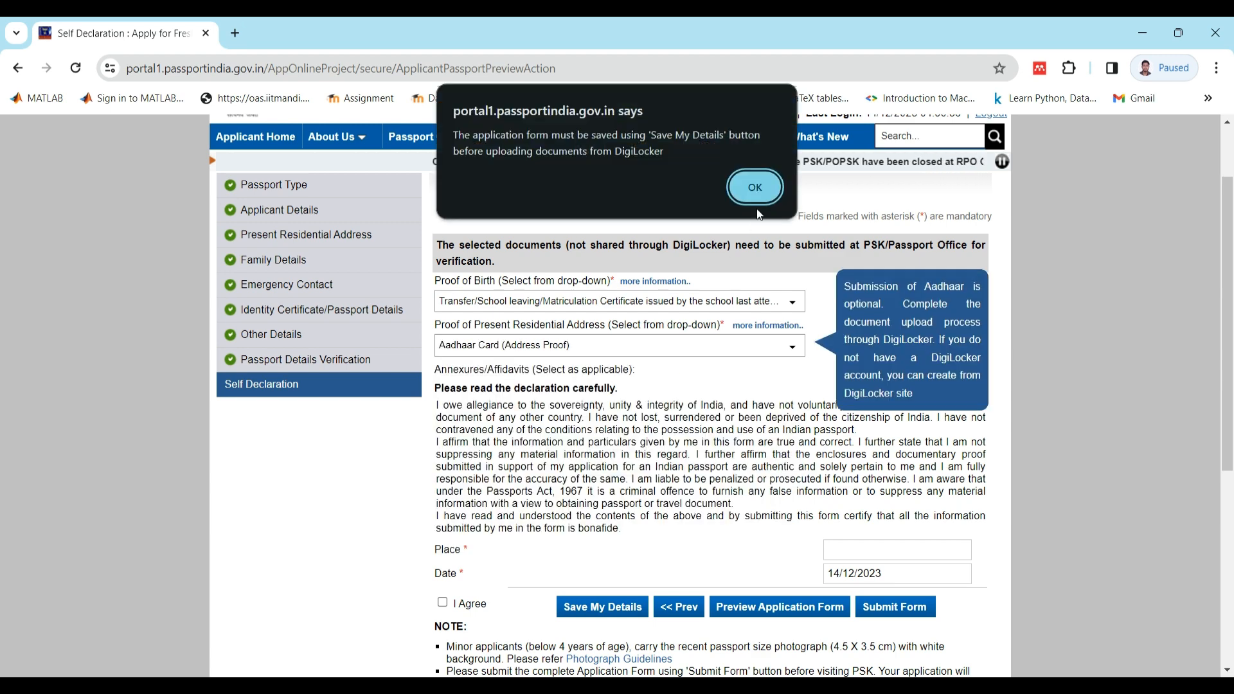
{"action": "key", "text": "Return"}
- Agree to the self declaration and enter muzaffarpur as the place
{"action": "scroll", "coordinate": [552, 498], "scroll_direction": "down", "scroll_amount": 1}
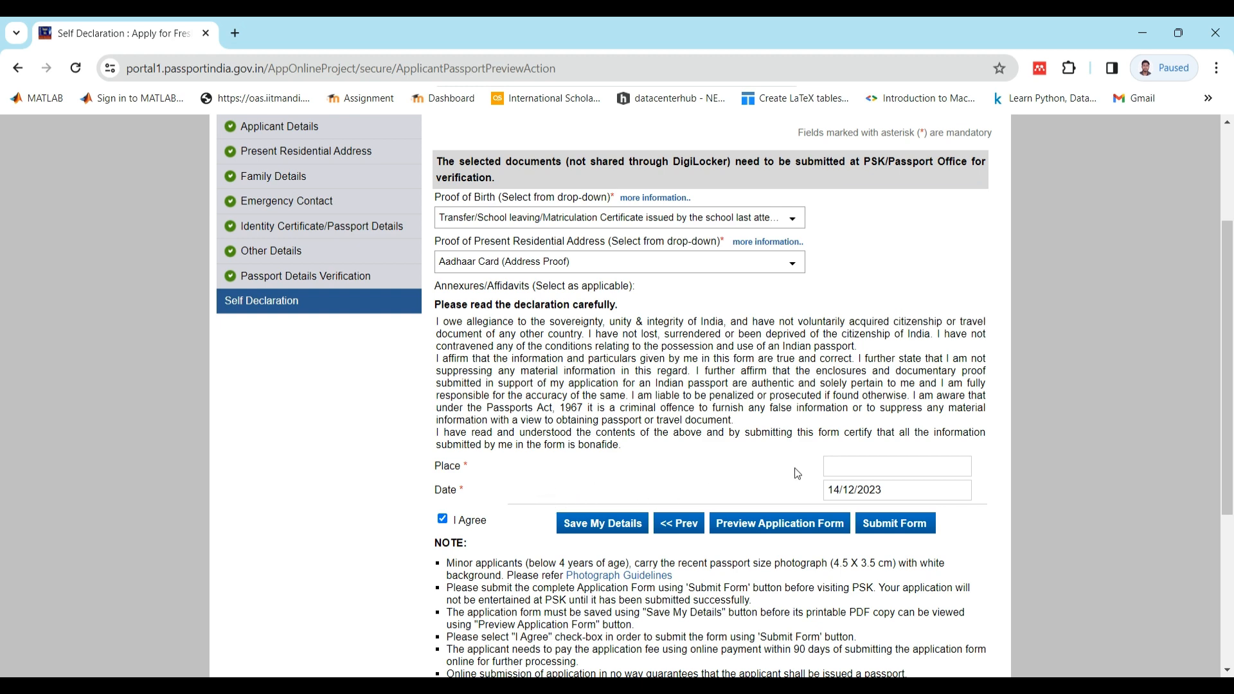
{"action": "left_click", "coordinate": [851, 464]}
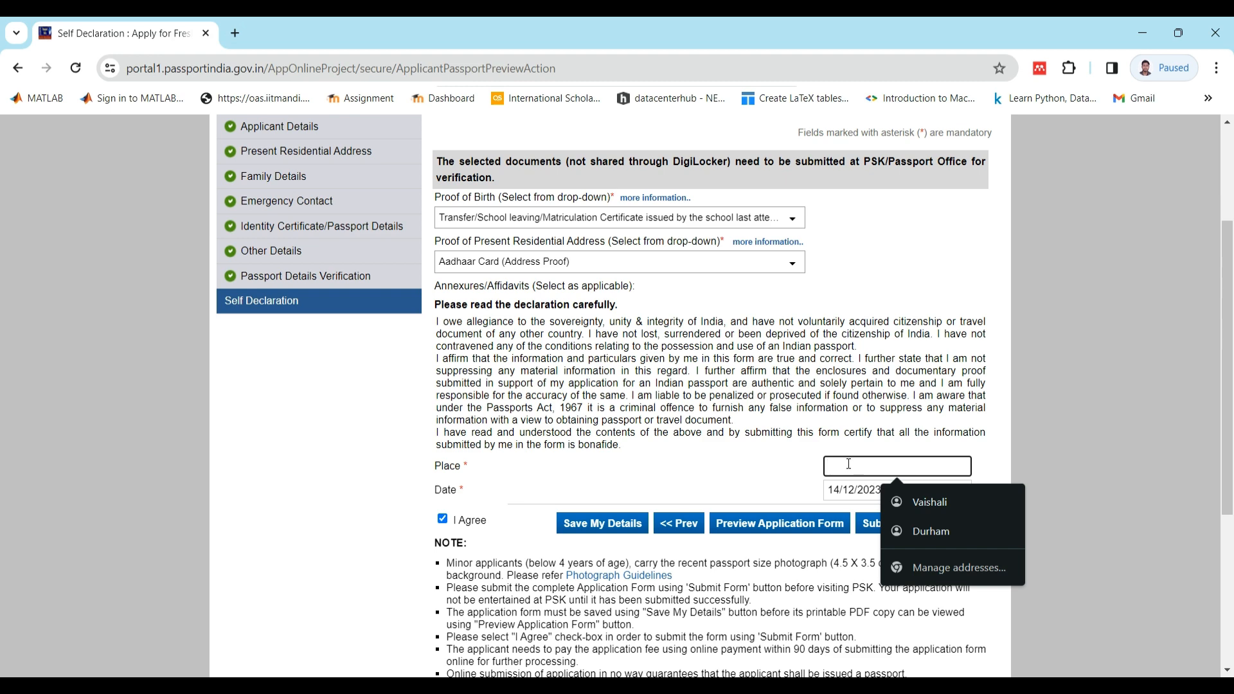
{"action": "type", "text": "muzaffarpur"}
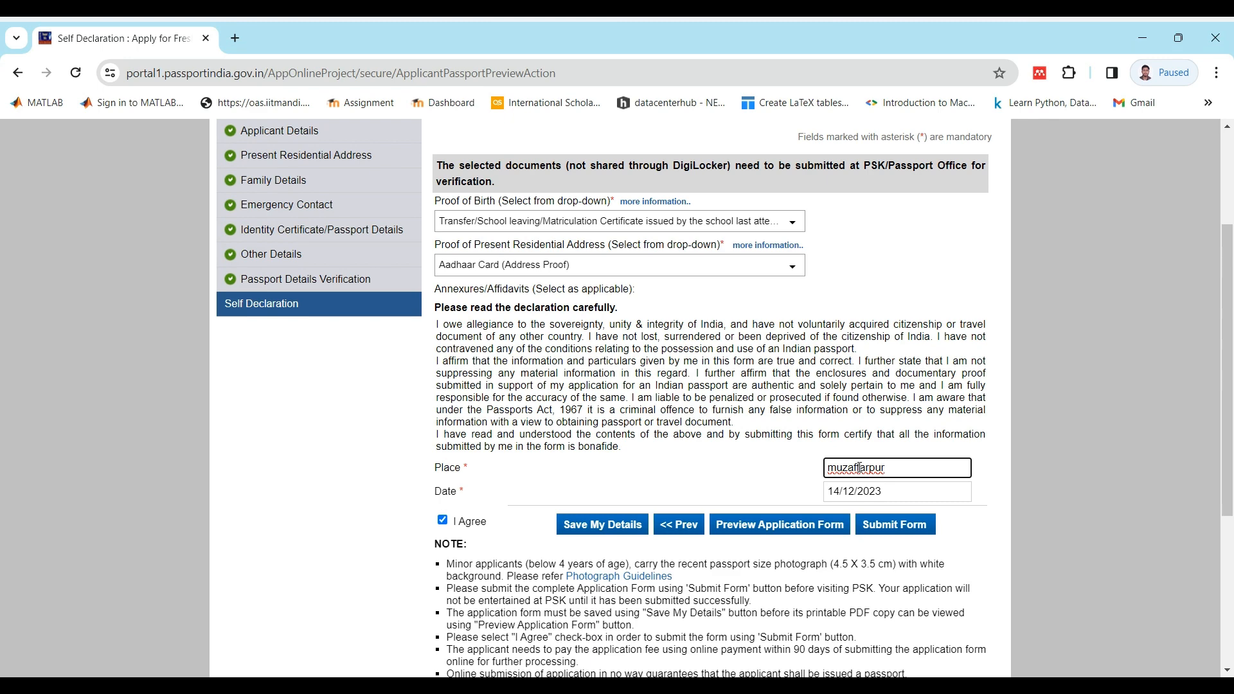
{"action": "scroll", "coordinate": [764, 477], "scroll_direction": "down", "scroll_amount": 4}
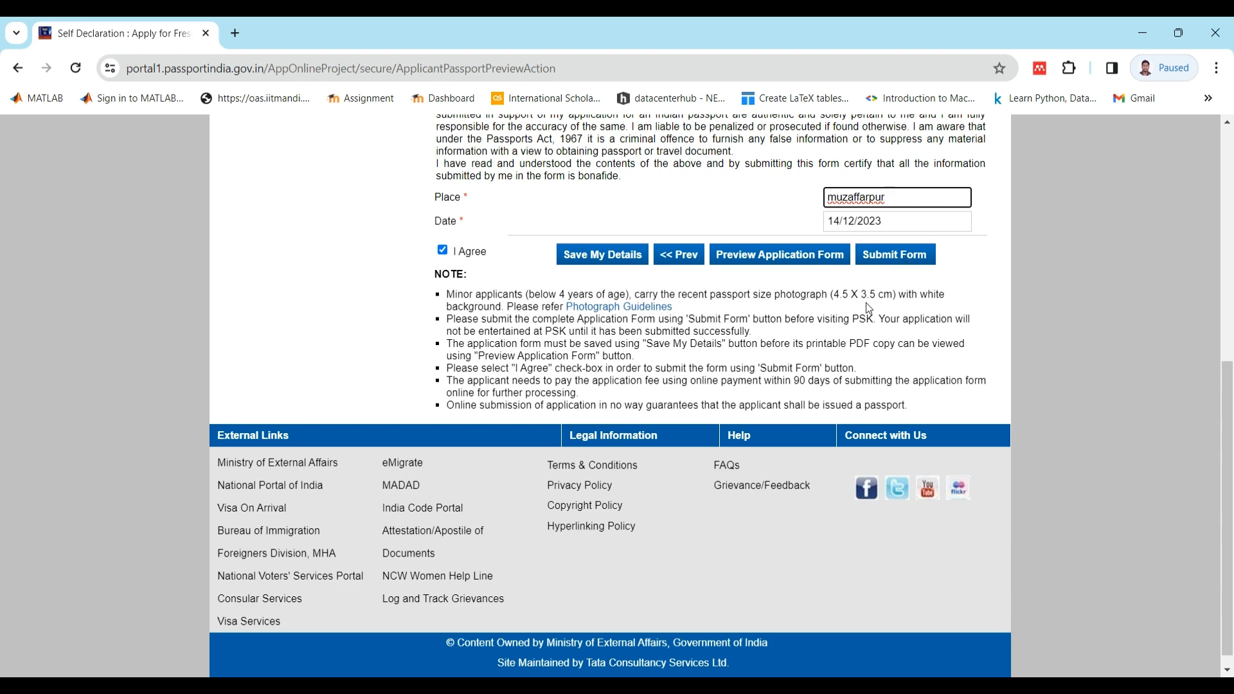
{"action": "scroll", "coordinate": [866, 302], "scroll_direction": "up", "scroll_amount": 7}
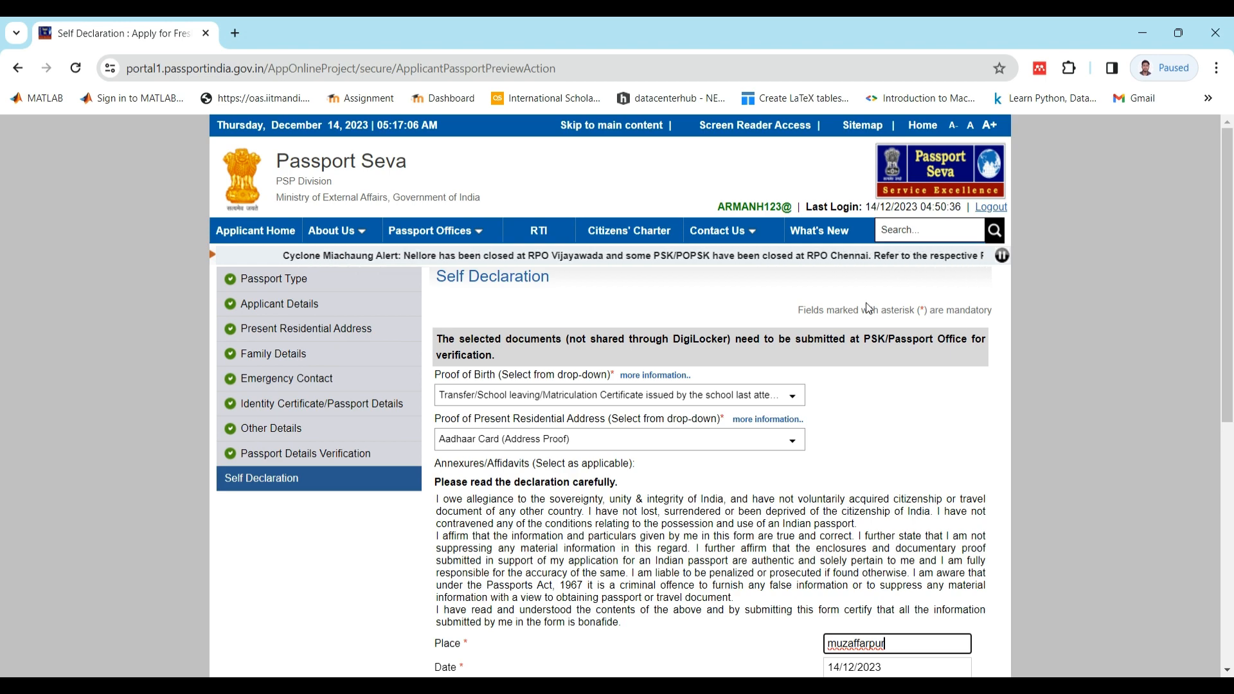
{"action": "scroll", "coordinate": [868, 309], "scroll_direction": "down", "scroll_amount": 6}
{"action": "scroll", "coordinate": [797, 323], "scroll_direction": "up", "scroll_amount": 6}
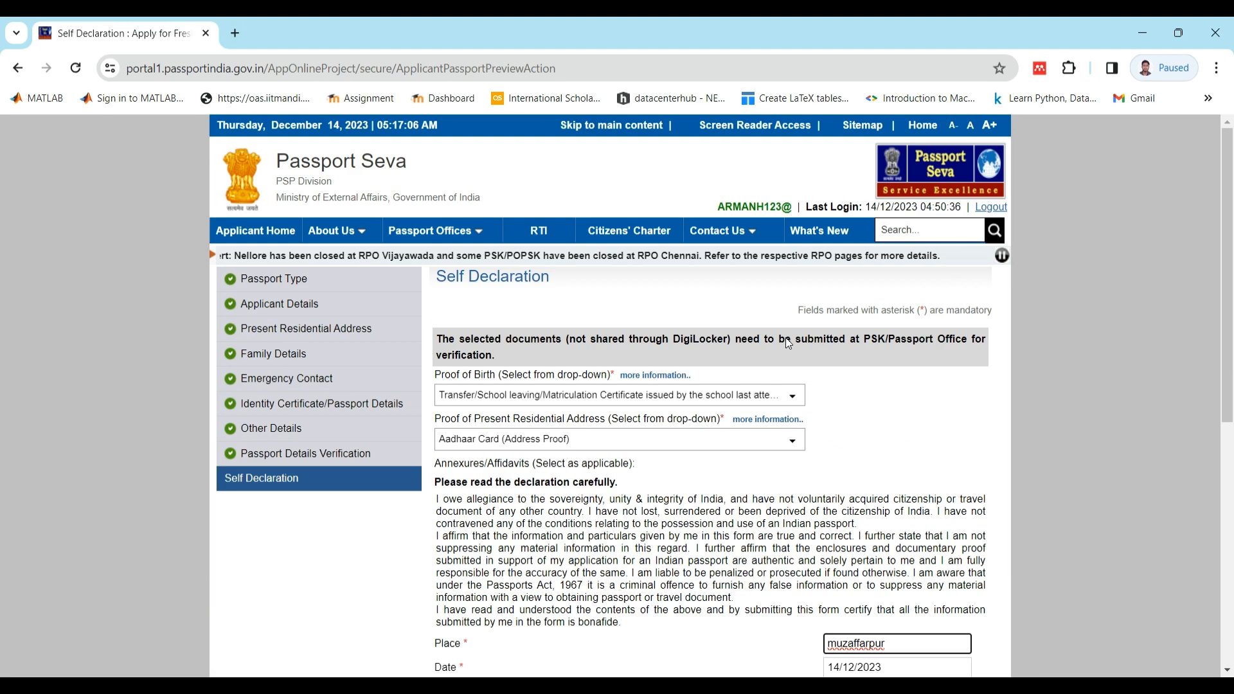